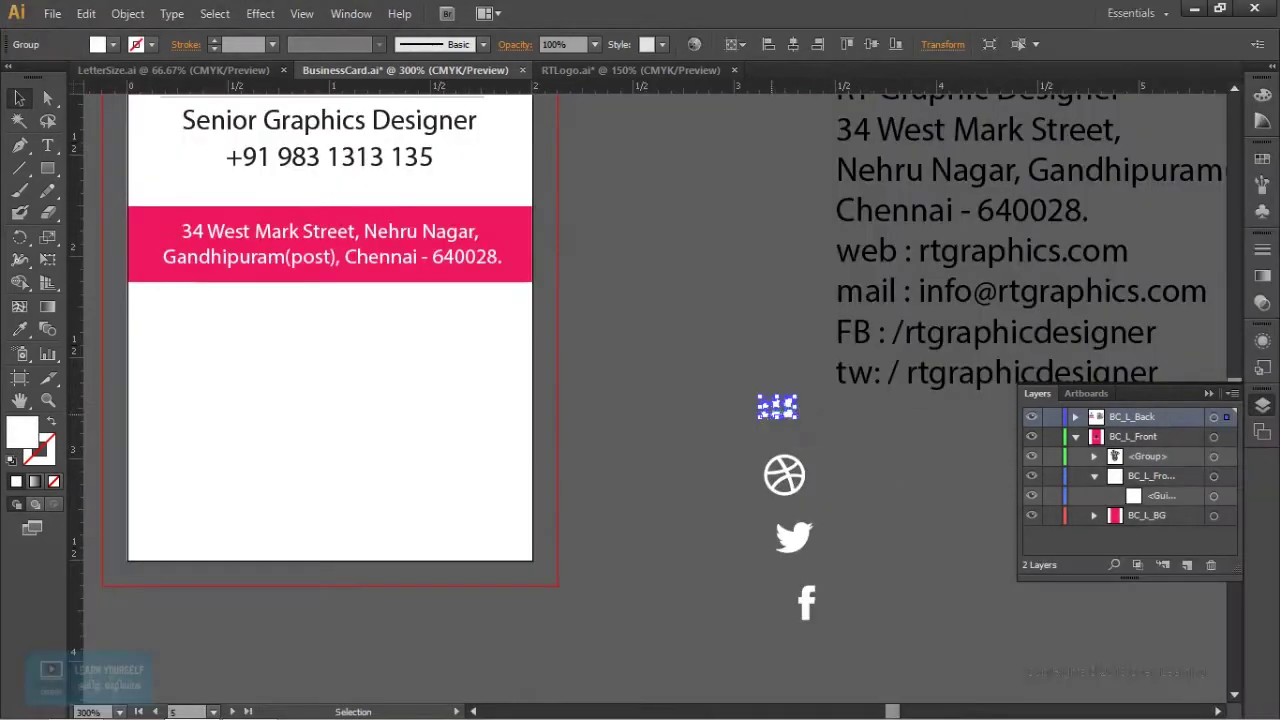
Drag the people icon left, away from the dribbble, twitter and facebook icons.
{"action": "mouse_move", "coordinate": [778, 405]}
{"action": "left_mouse_down"}
{"action": "mouse_move", "coordinate": [636, 397]}
{"action": "mouse_move", "coordinate": [656, 387]}
{"action": "left_mouse_up"}
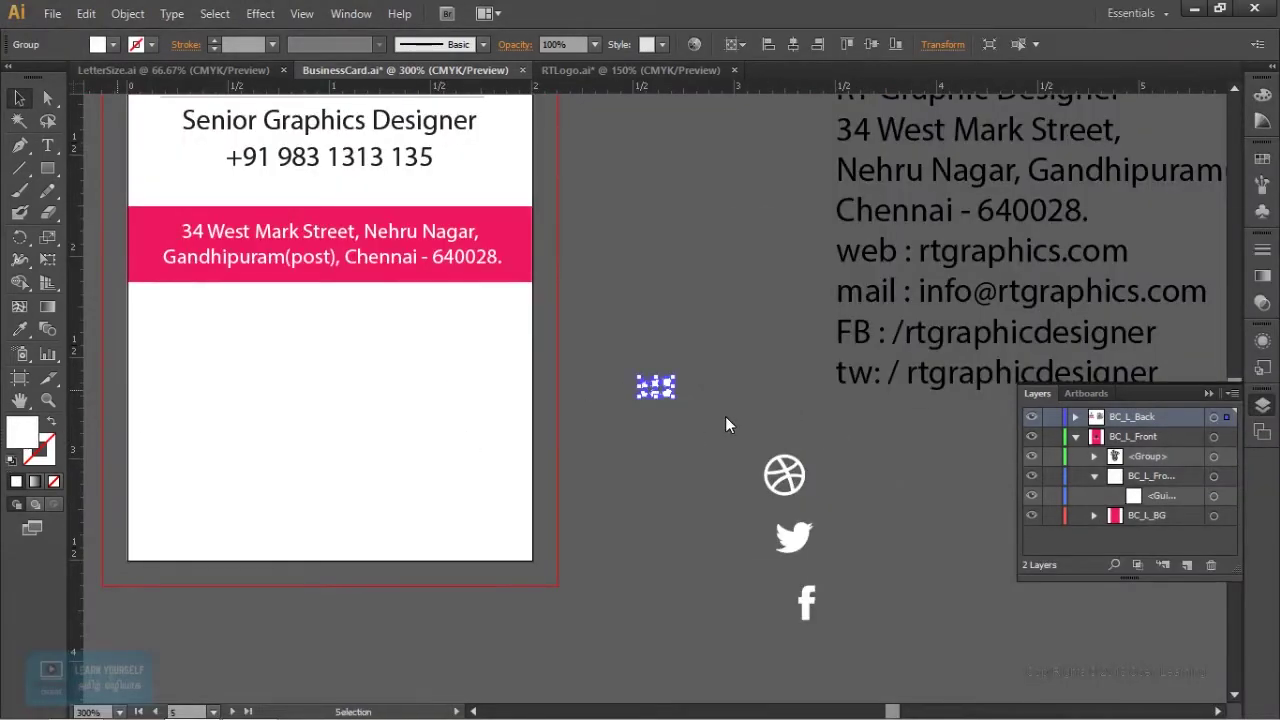
Apply a near-black dark gray fill to the first selected icon.
{"action": "mouse_move", "coordinate": [762, 457]}
{"action": "left_mouse_down"}
{"action": "mouse_move", "coordinate": [730, 487]}
{"action": "mouse_move", "coordinate": [734, 475]}
{"action": "left_mouse_up"}
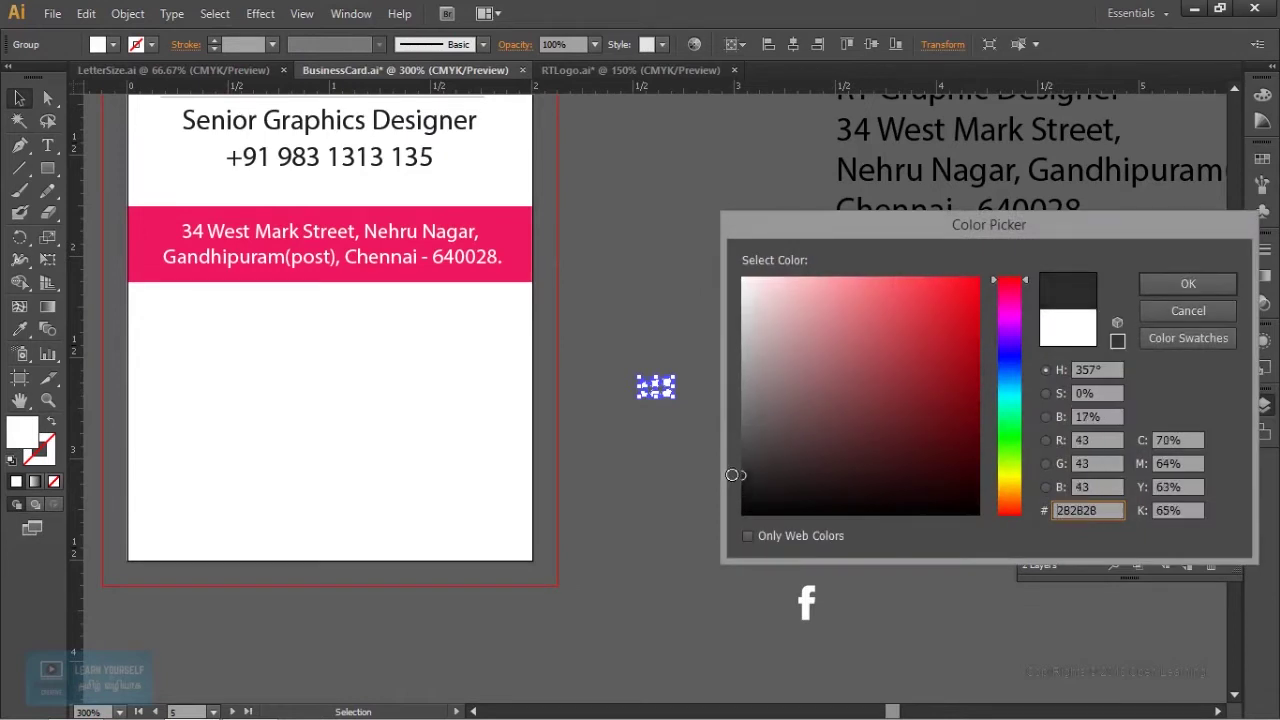
{"action": "left_click", "coordinate": [1188, 284]}
{"action": "left_click", "coordinate": [720, 400]}
{"action": "left_click", "coordinate": [660, 386]}
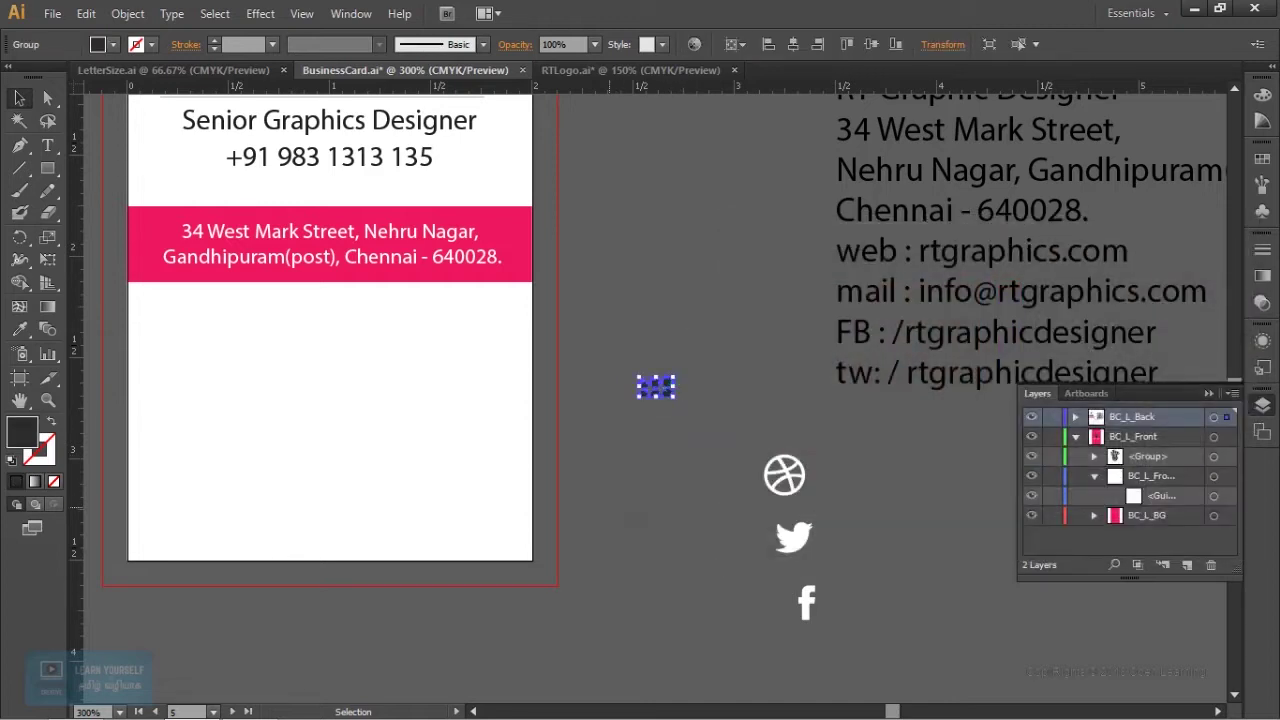
{"action": "left_click_drag", "start_coordinate": [660, 386], "coordinate": [800, 508]}
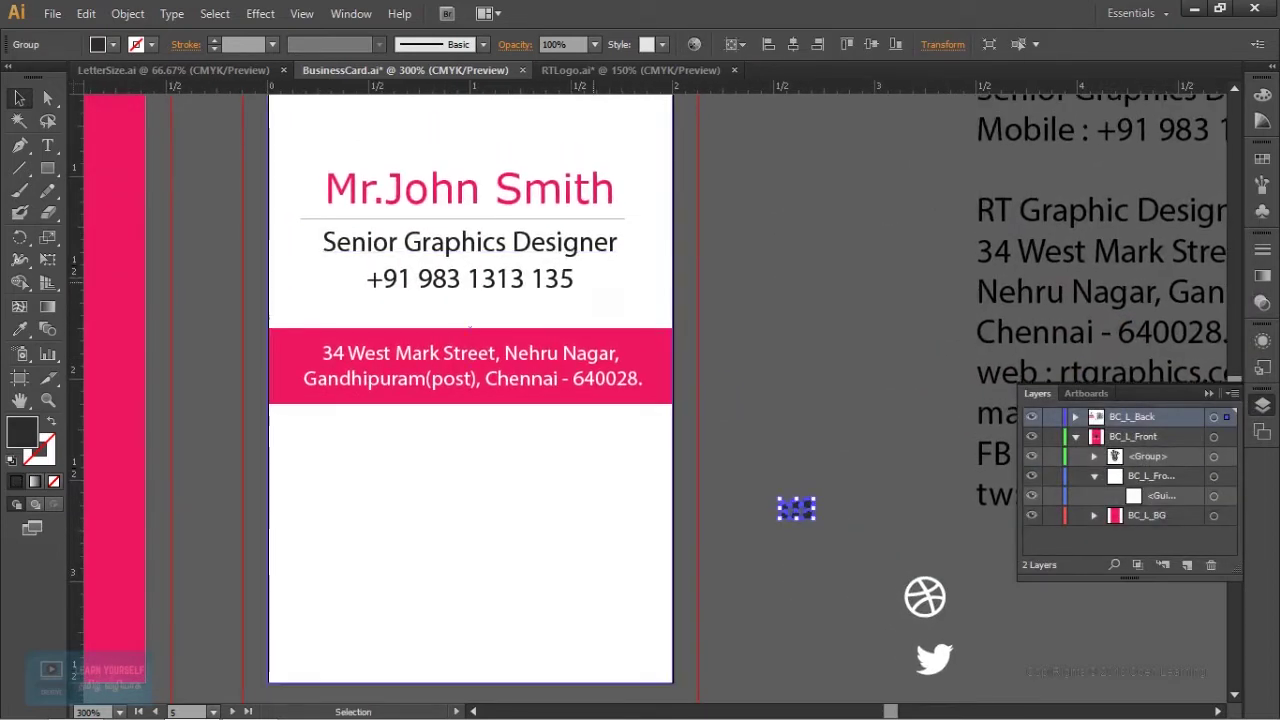
Give the people icon a dark gray fill.
{"action": "left_click", "coordinate": [470, 243]}
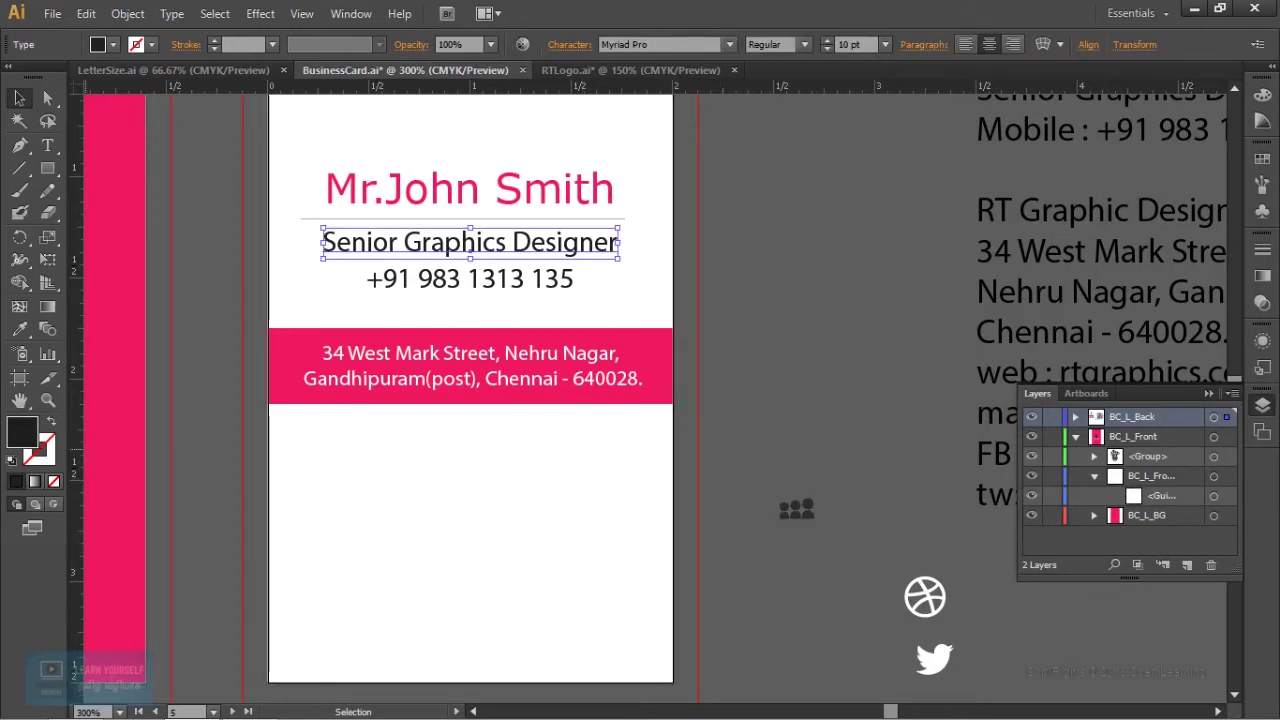
{"action": "left_click", "coordinate": [797, 509]}
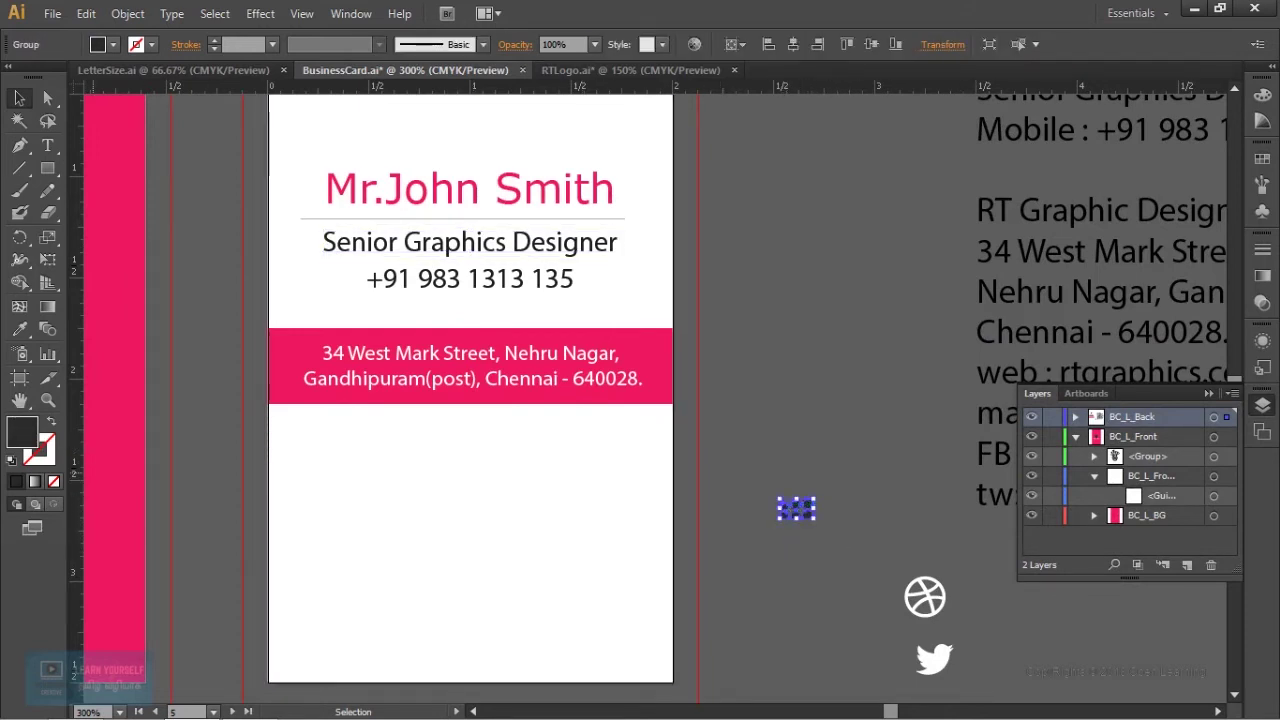
{"action": "double_click", "coordinate": [24, 432]}
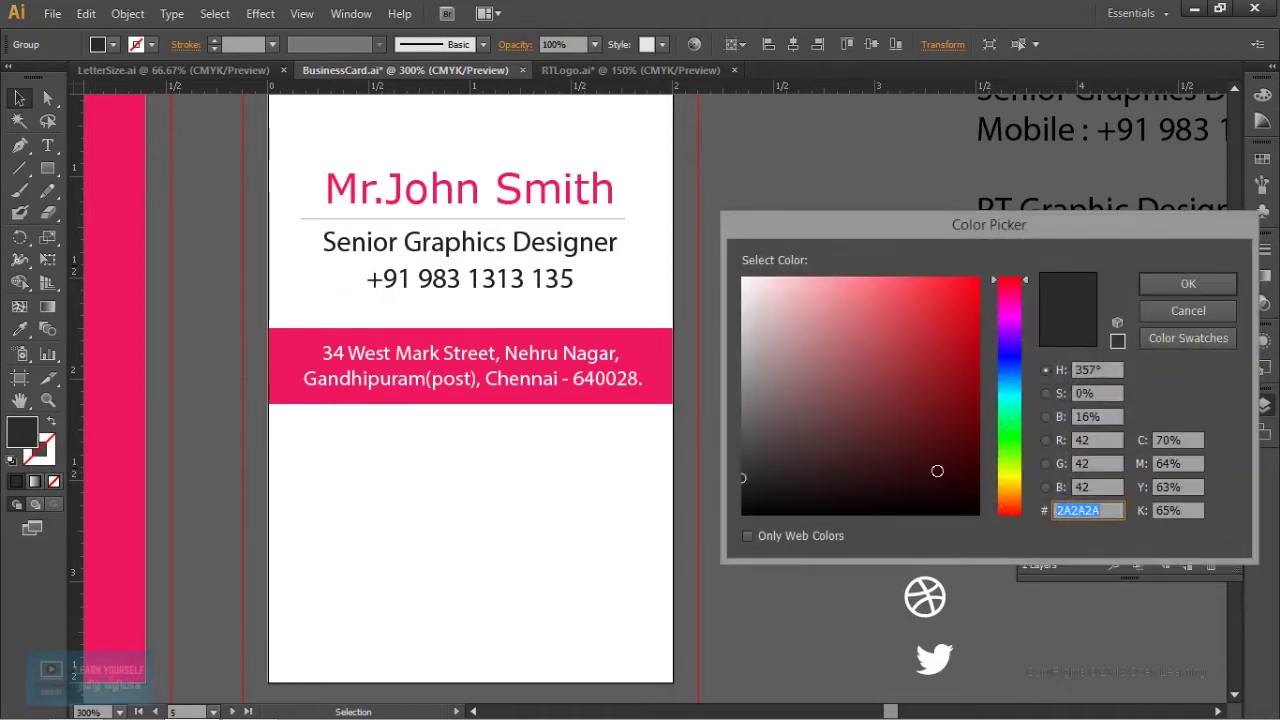
{"action": "left_click", "coordinate": [1196, 312]}
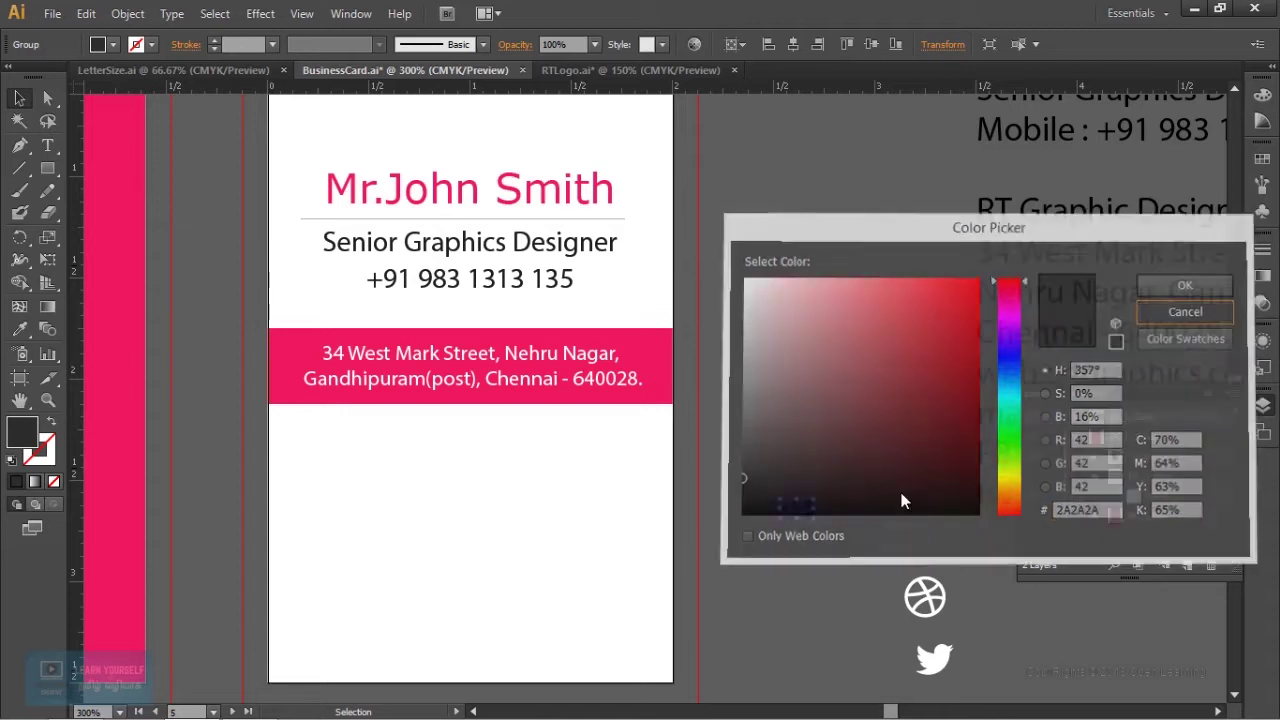
{"action": "left_click", "coordinate": [796, 510]}
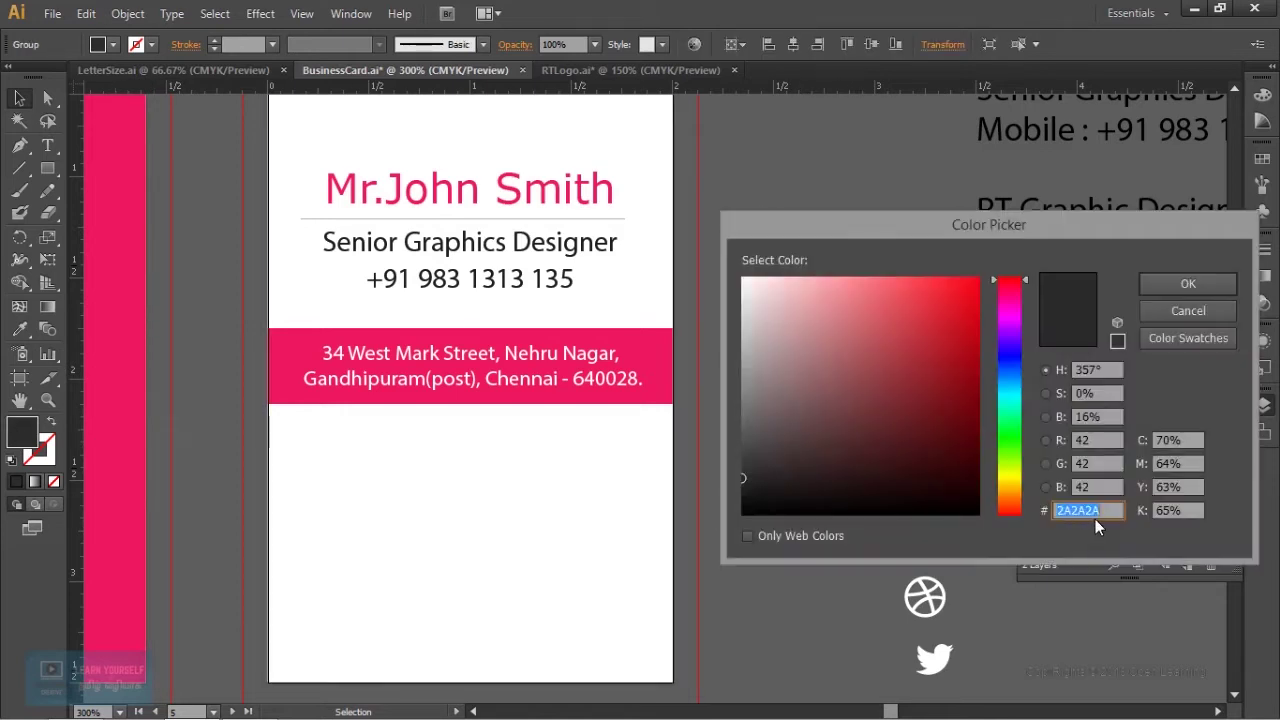
{"action": "left_click", "coordinate": [1183, 284]}
Make the Senior Graphics Designer title and phone number text dark gray.
{"action": "left_click", "coordinate": [470, 242]}
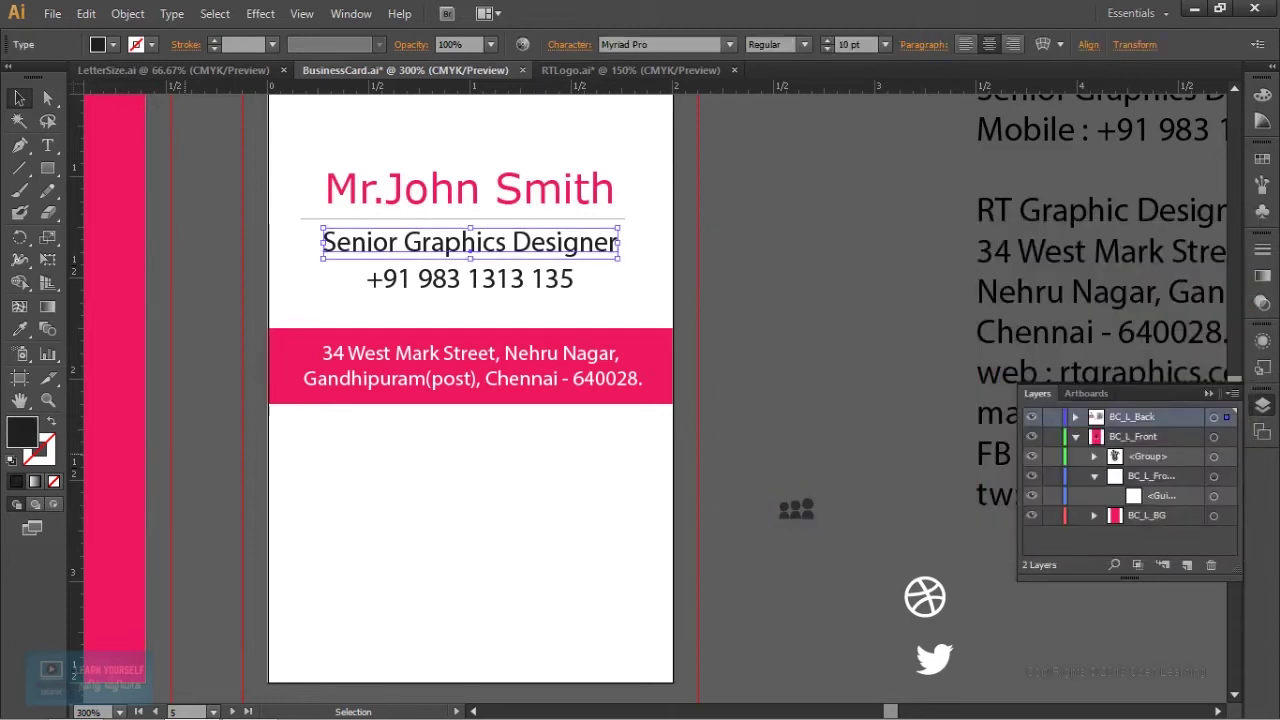
{"action": "double_click", "coordinate": [45, 446]}
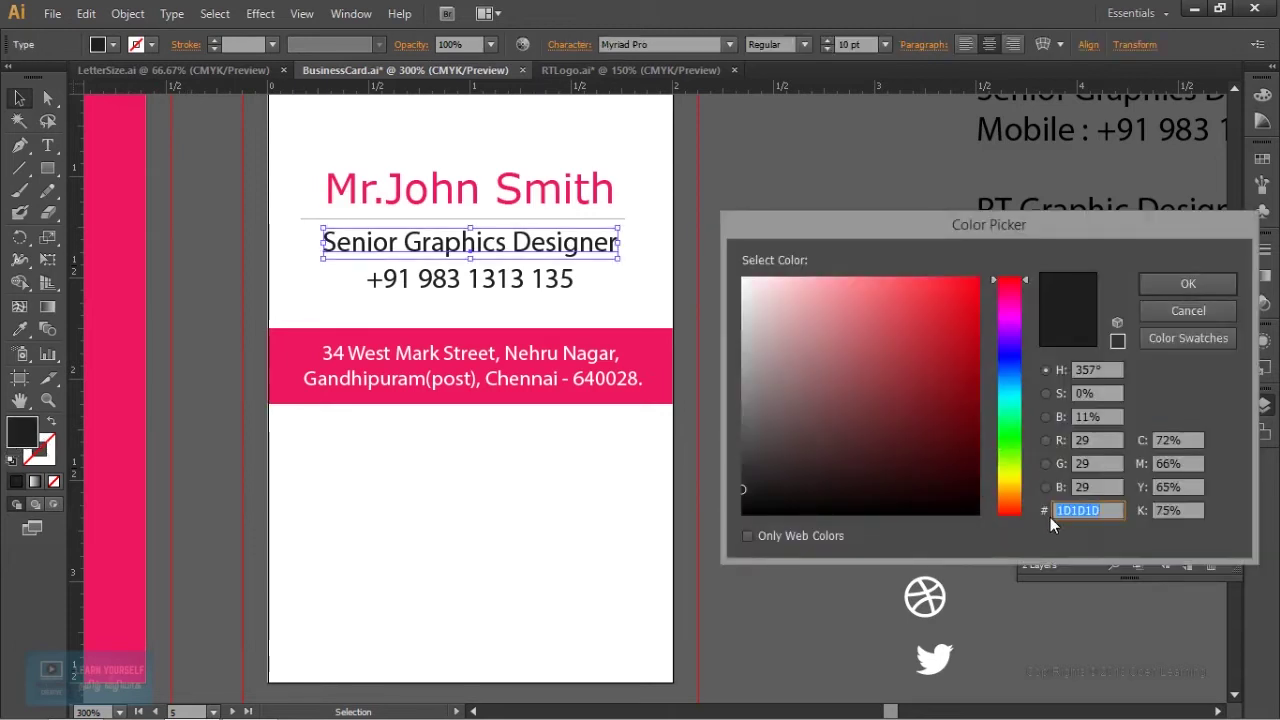
{"action": "left_click", "coordinate": [1178, 290]}
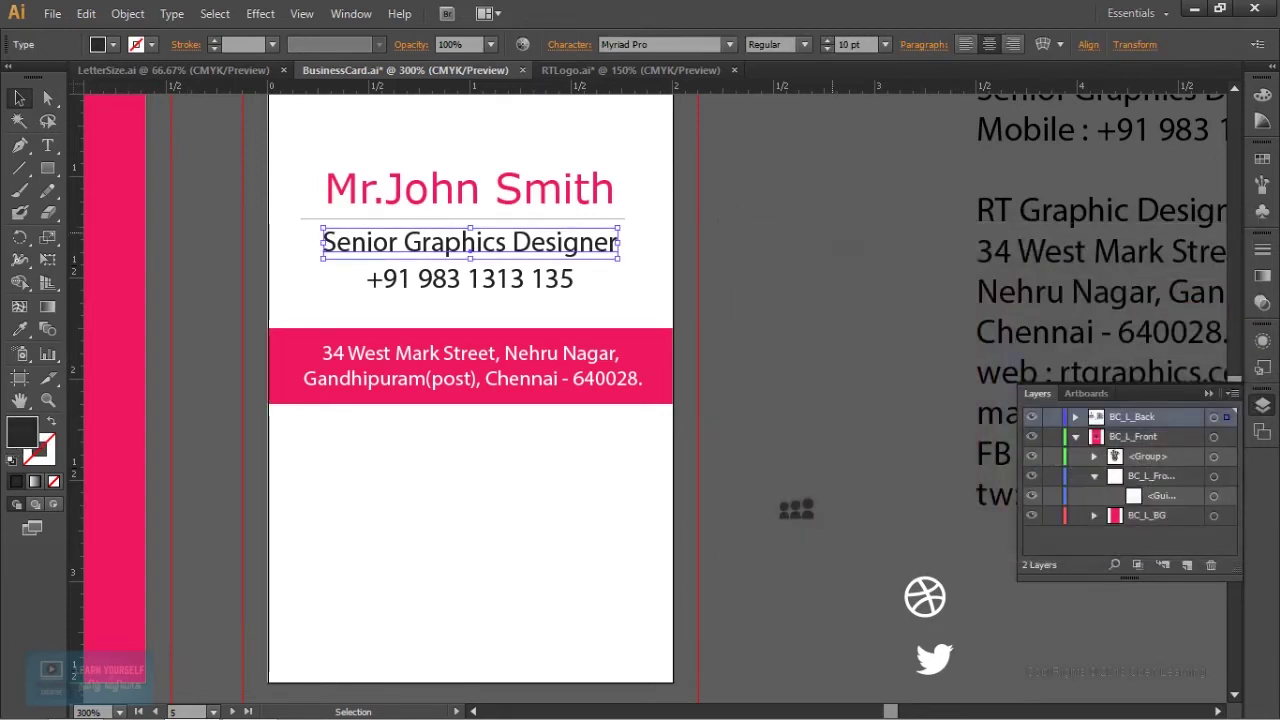
{"action": "left_click", "coordinate": [470, 279]}
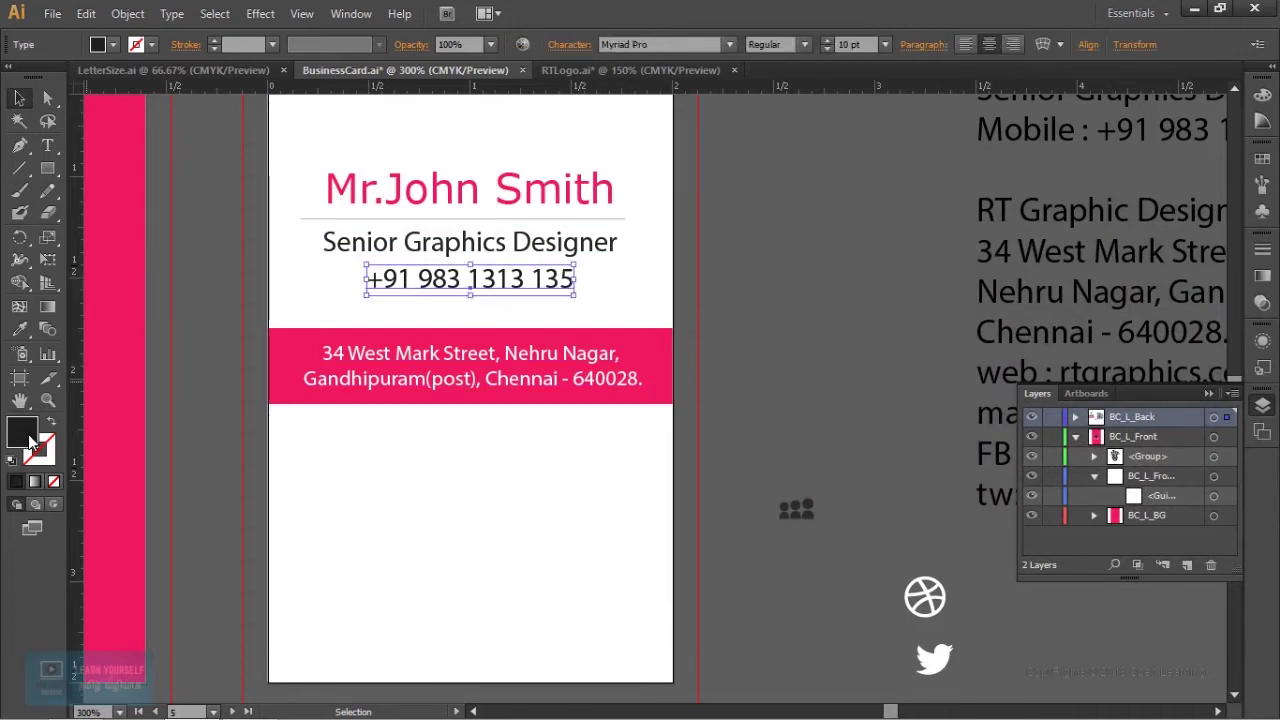
{"action": "double_click", "coordinate": [30, 438]}
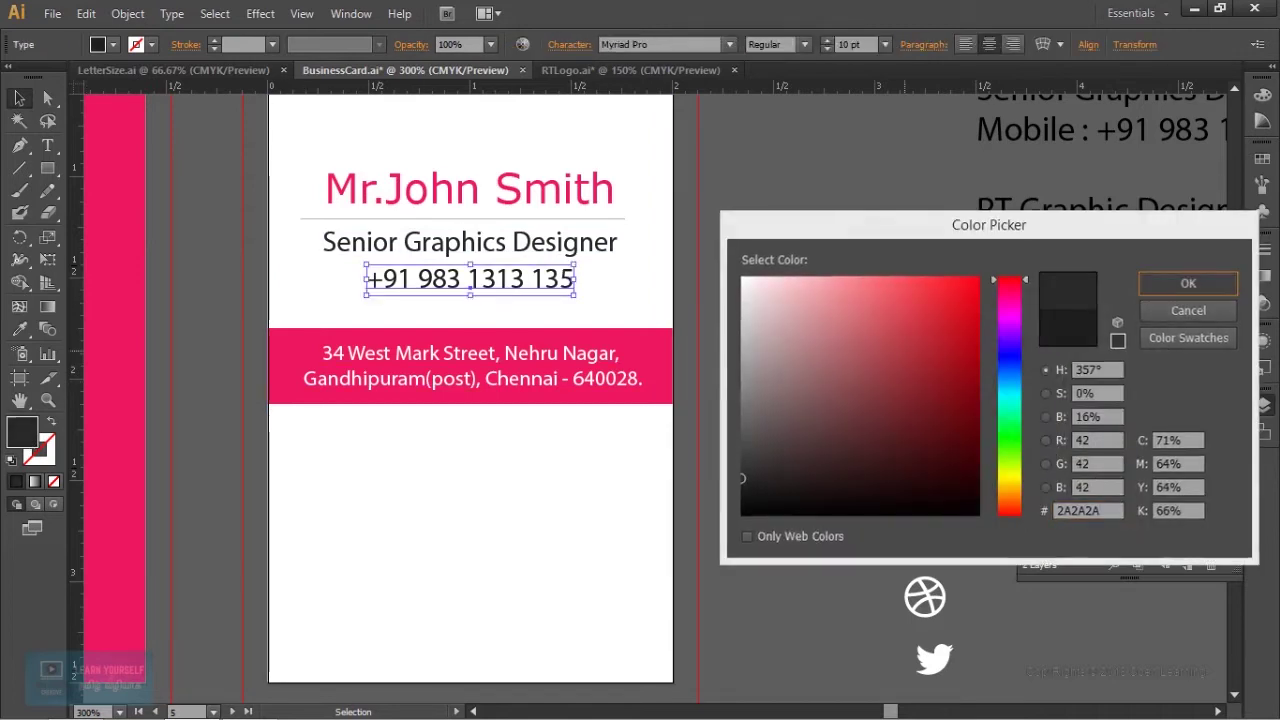
{"action": "key", "text": "Return"}
{"action": "left_click", "coordinate": [923, 352]}
Fill the dribbble, twitter and facebook icons with dark gray 2A2A2A.
{"action": "left_click_drag", "start_coordinate": [923, 352], "coordinate": [775, 134]}
{"action": "left_click", "coordinate": [775, 378]}
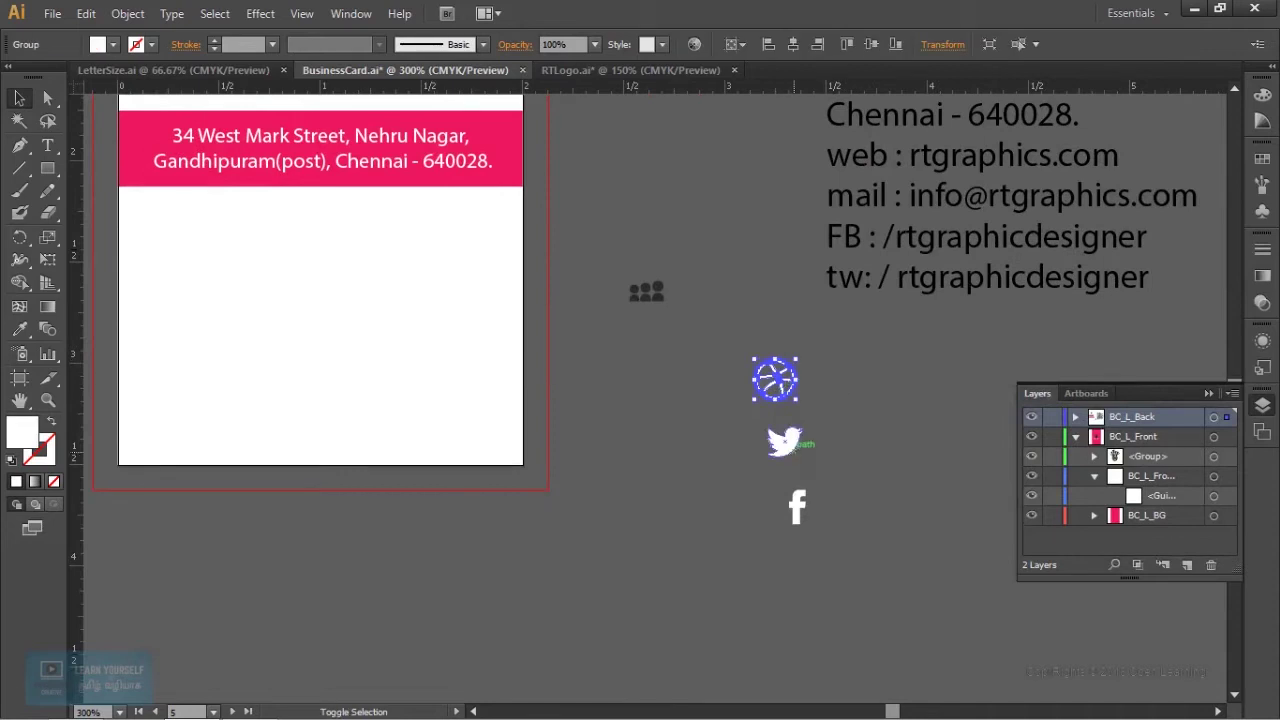
{"action": "left_click", "coordinate": [784, 441], "text": "shift"}
{"action": "left_click", "coordinate": [797, 507], "text": "shift"}
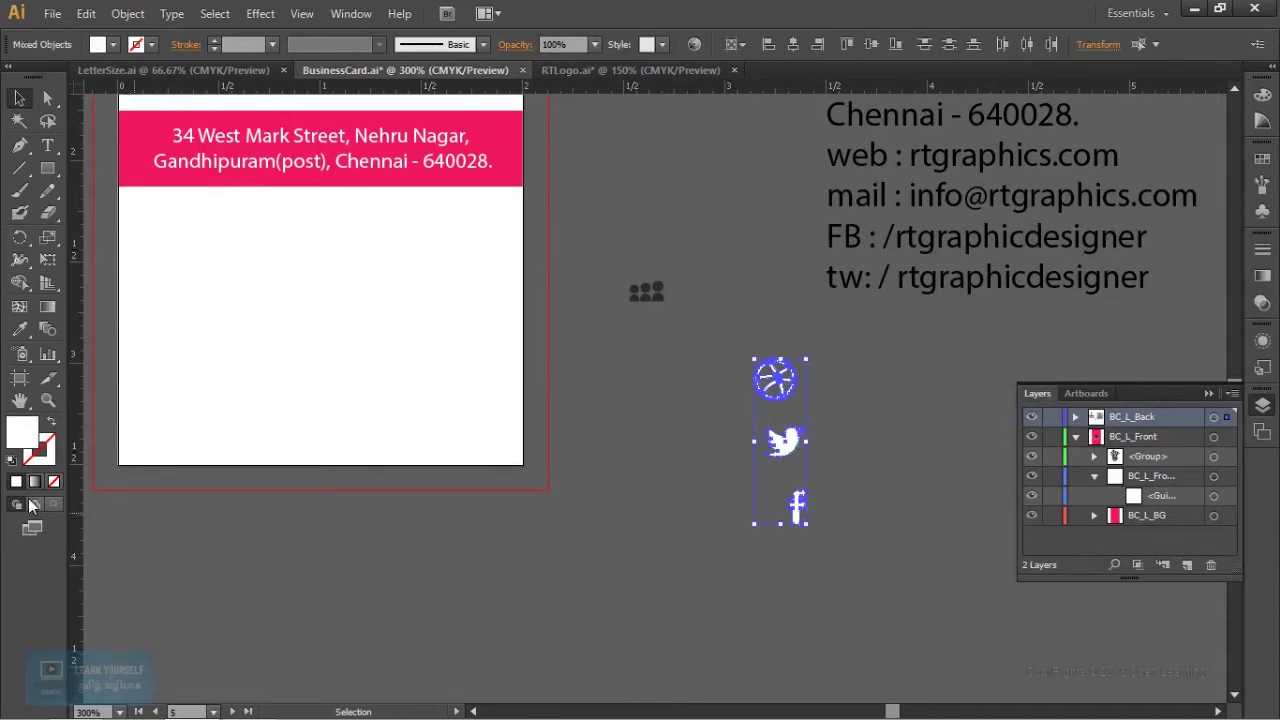
{"action": "double_click", "coordinate": [22, 432]}
{"action": "type", "text": "2a2a6a"}
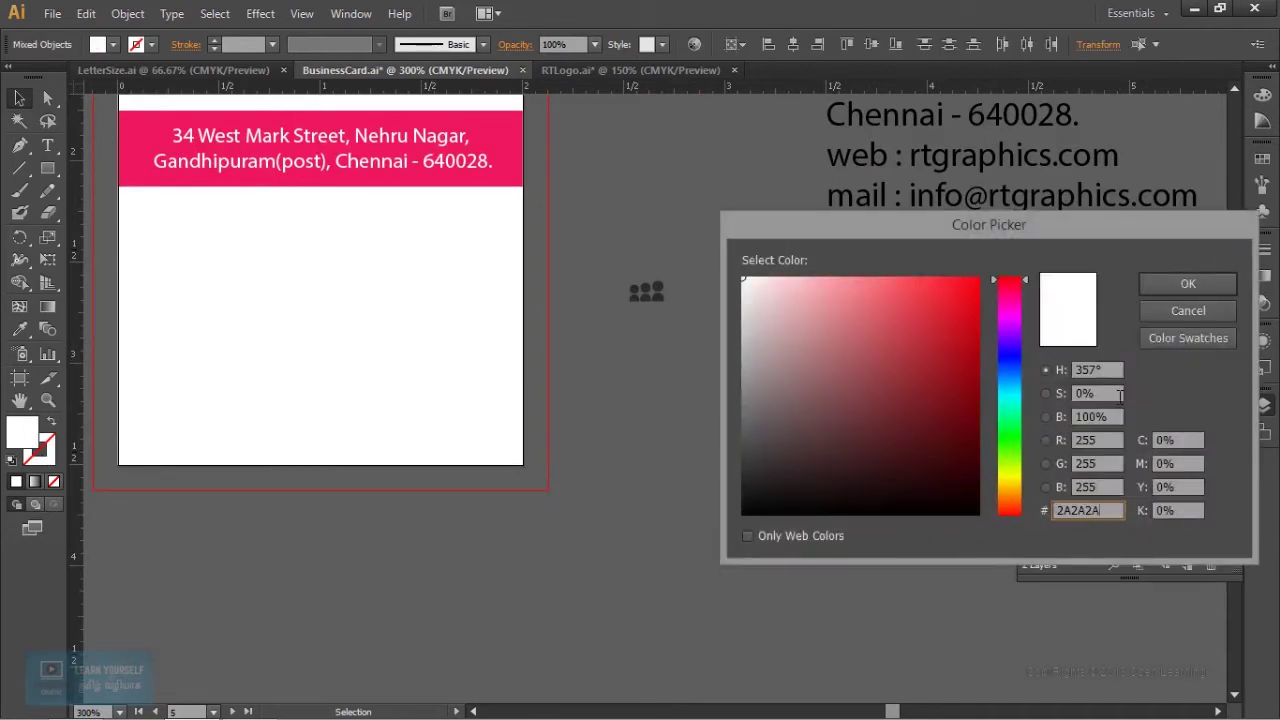
{"action": "left_click", "coordinate": [1200, 286]}
{"action": "left_click", "coordinate": [690, 300]}
{"action": "mouse_move", "coordinate": [655, 294]}
{"action": "left_mouse_down"}
{"action": "mouse_move", "coordinate": [925, 508]}
{"action": "mouse_move", "coordinate": [446, 450]}
{"action": "left_mouse_up"}
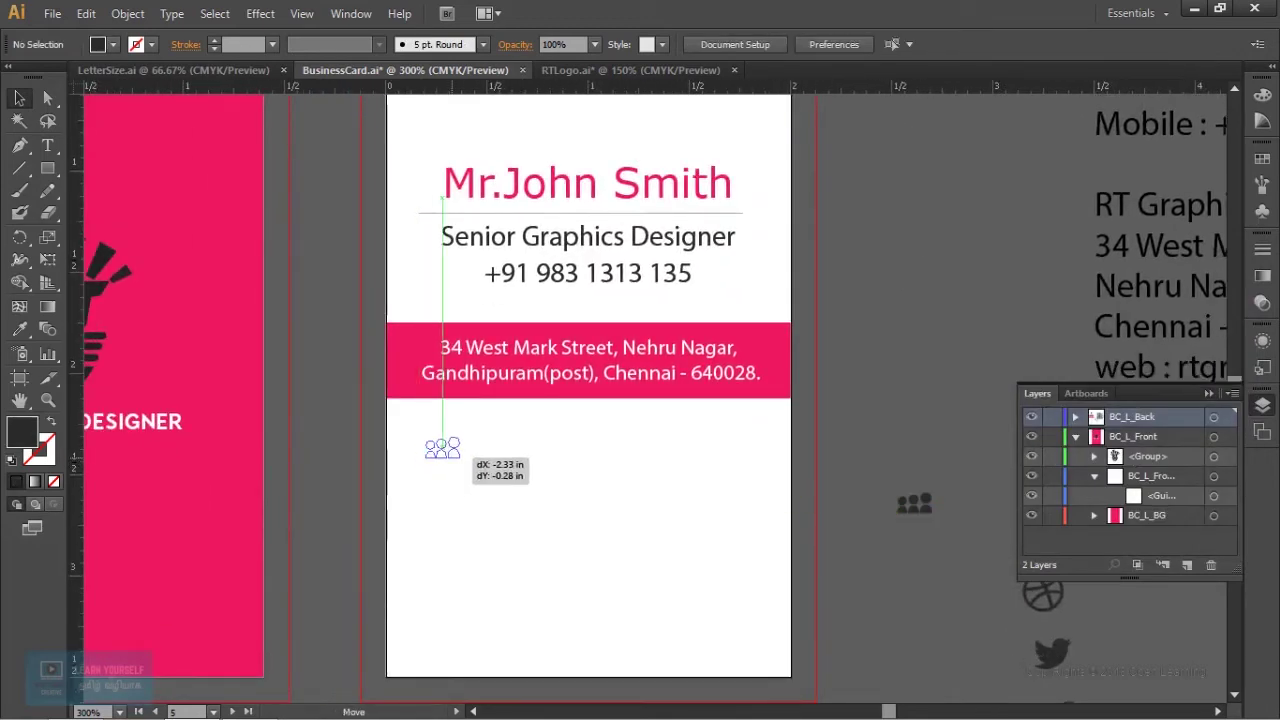
Move the people, dribbble, twitter and facebook icons onto the card below the pink band.
{"action": "left_click_drag", "start_coordinate": [446, 450], "coordinate": [374, 376]}
{"action": "left_click_drag", "start_coordinate": [971, 514], "coordinate": [371, 416]}
{"action": "mouse_move", "coordinate": [980, 575]}
{"action": "left_mouse_down"}
{"action": "mouse_move", "coordinate": [348, 478]}
{"action": "mouse_move", "coordinate": [369, 470]}
{"action": "left_mouse_up"}
{"action": "mouse_move", "coordinate": [993, 640]}
{"action": "left_mouse_down"}
{"action": "mouse_move", "coordinate": [370, 530]}
{"action": "mouse_move", "coordinate": [460, 534]}
{"action": "left_mouse_up"}
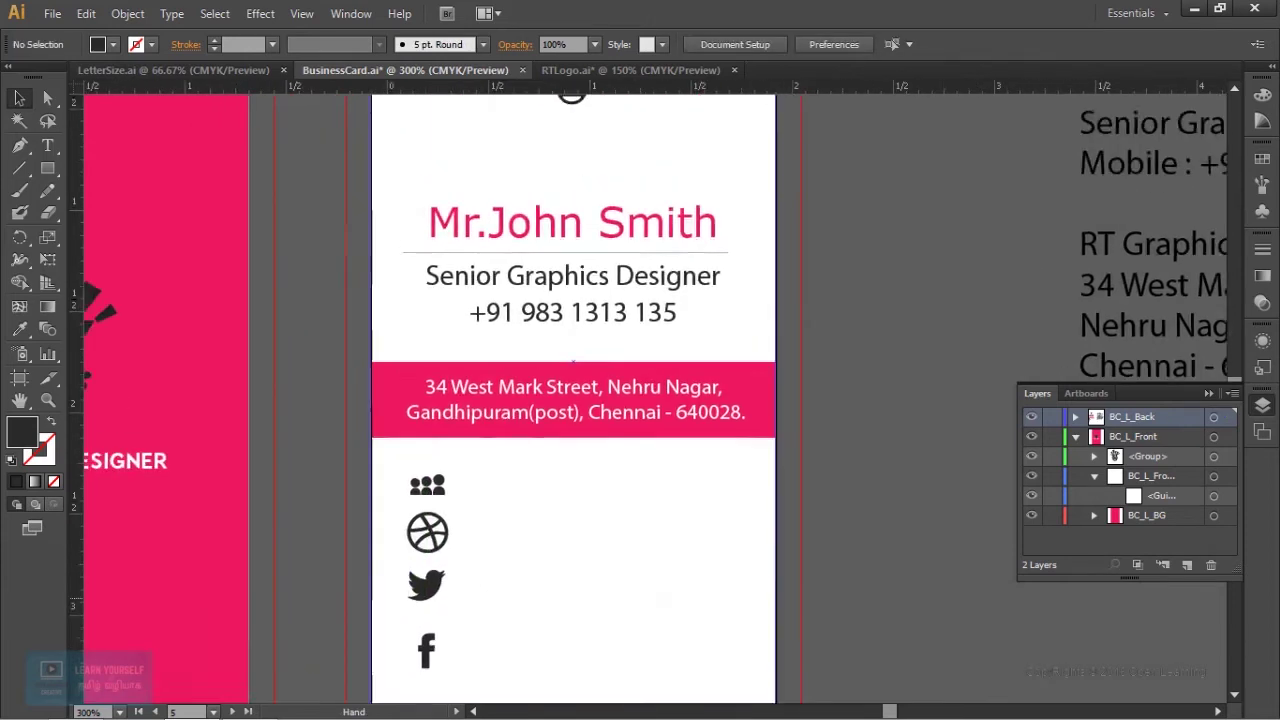
Scale the four icons down together to about 0.74 in tall.
{"action": "left_click", "coordinate": [462, 402]}
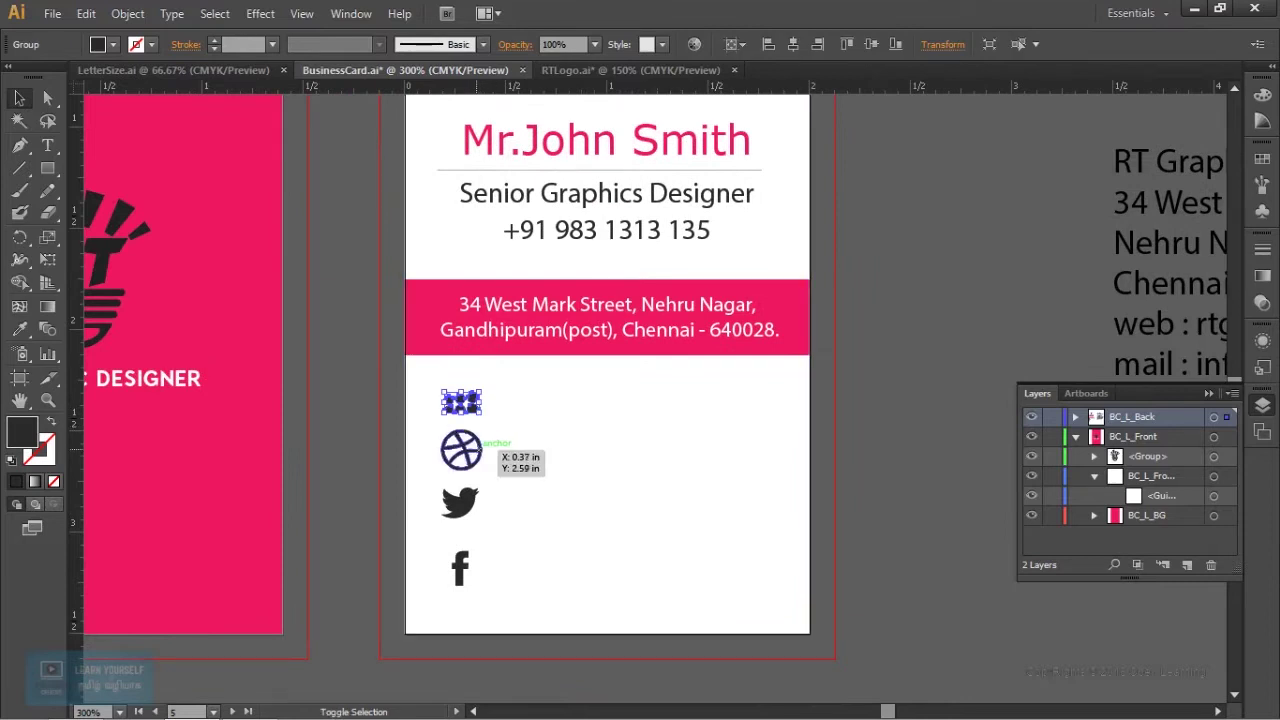
{"action": "left_click", "coordinate": [461, 450], "text": "shift"}
{"action": "left_click", "coordinate": [460, 500], "text": "shift"}
{"action": "left_click", "coordinate": [460, 568], "text": "shift"}
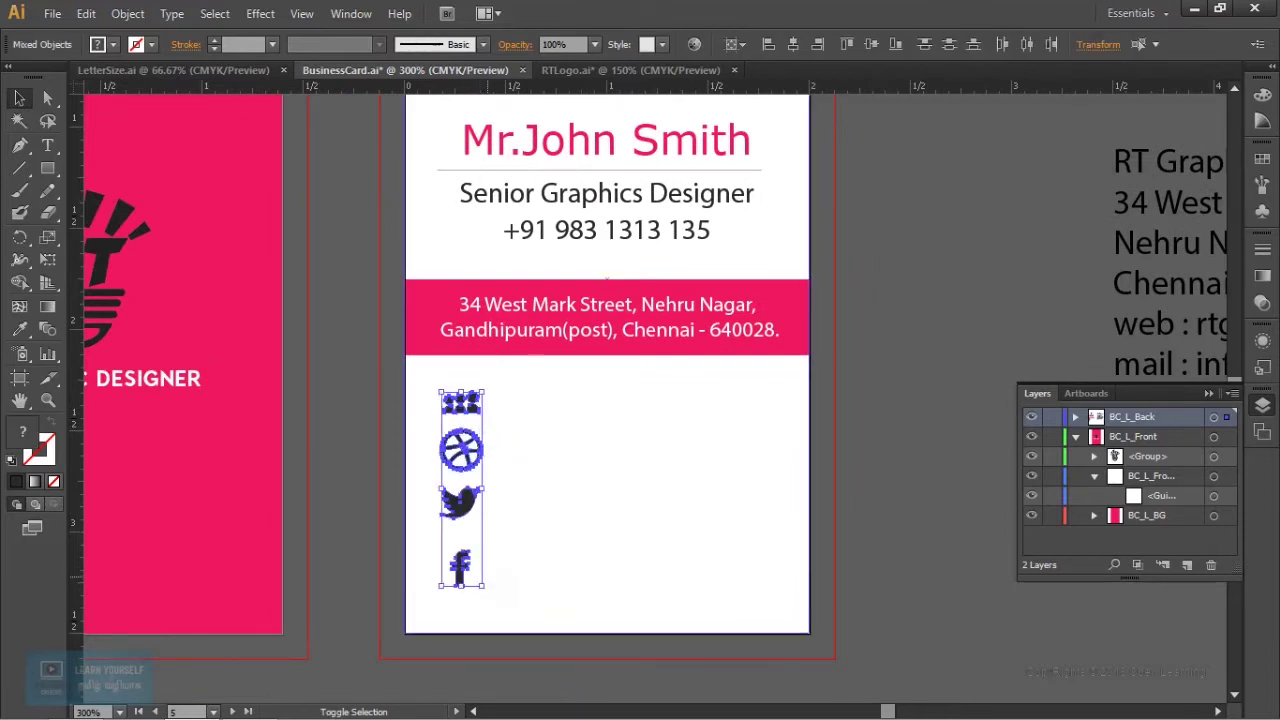
{"action": "left_click_drag", "start_coordinate": [484, 587], "coordinate": [482, 580]}
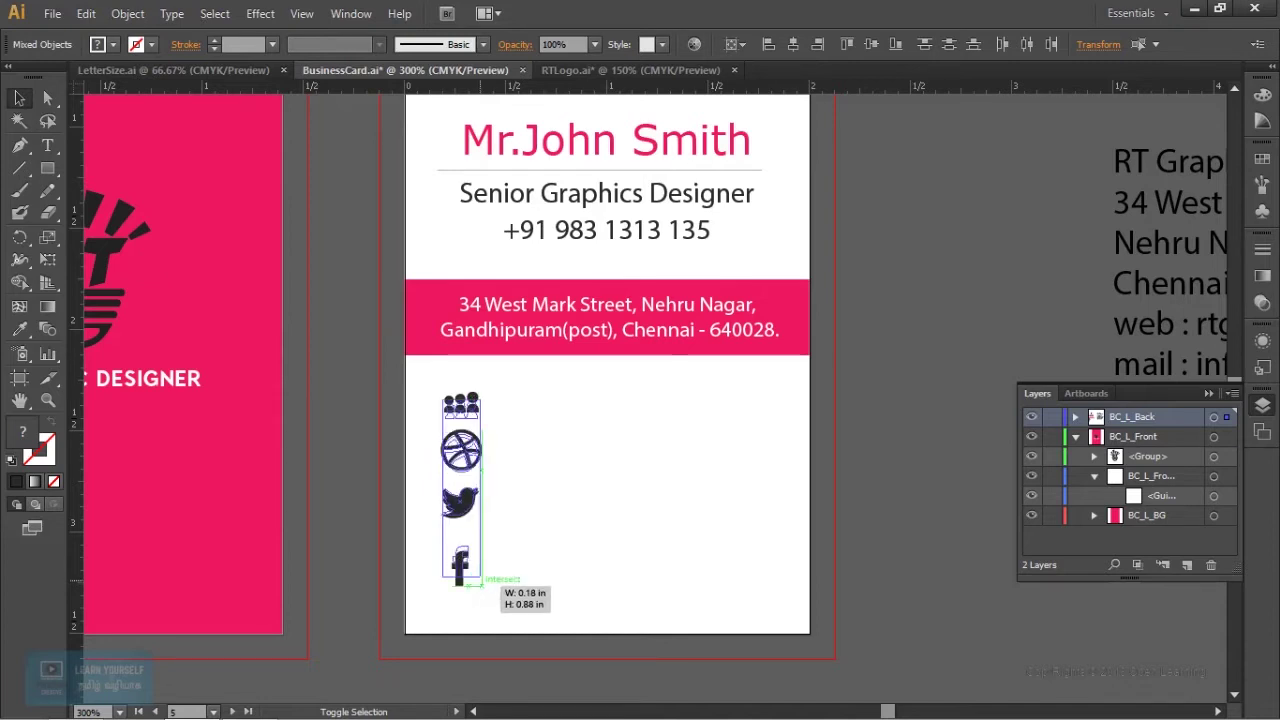
{"action": "left_click_drag", "start_coordinate": [484, 582], "coordinate": [480, 580]}
Stack the people, dribbble and twitter icons closer together under the band.
{"action": "key", "text": "ctrl+shift+a"}
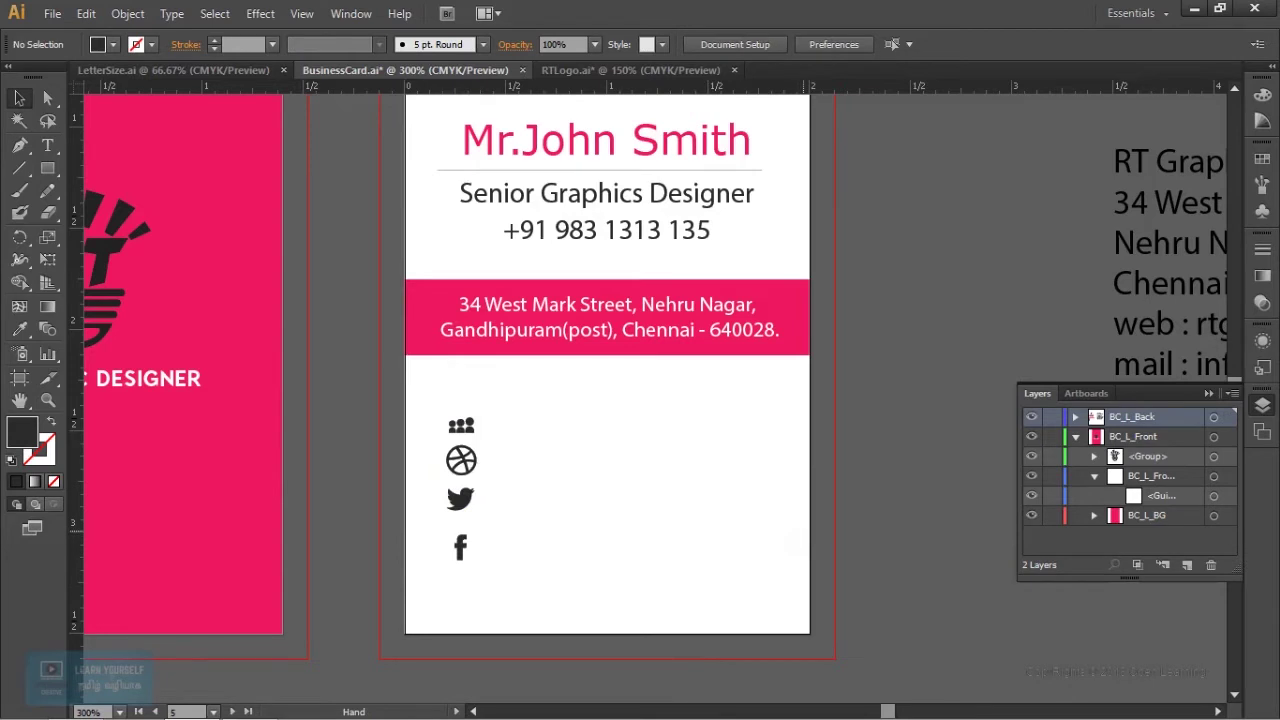
{"action": "mouse_move", "coordinate": [463, 425]}
{"action": "left_mouse_down"}
{"action": "mouse_move", "coordinate": [452, 350]}
{"action": "mouse_move", "coordinate": [466, 312]}
{"action": "mouse_move", "coordinate": [452, 318]}
{"action": "left_mouse_up"}
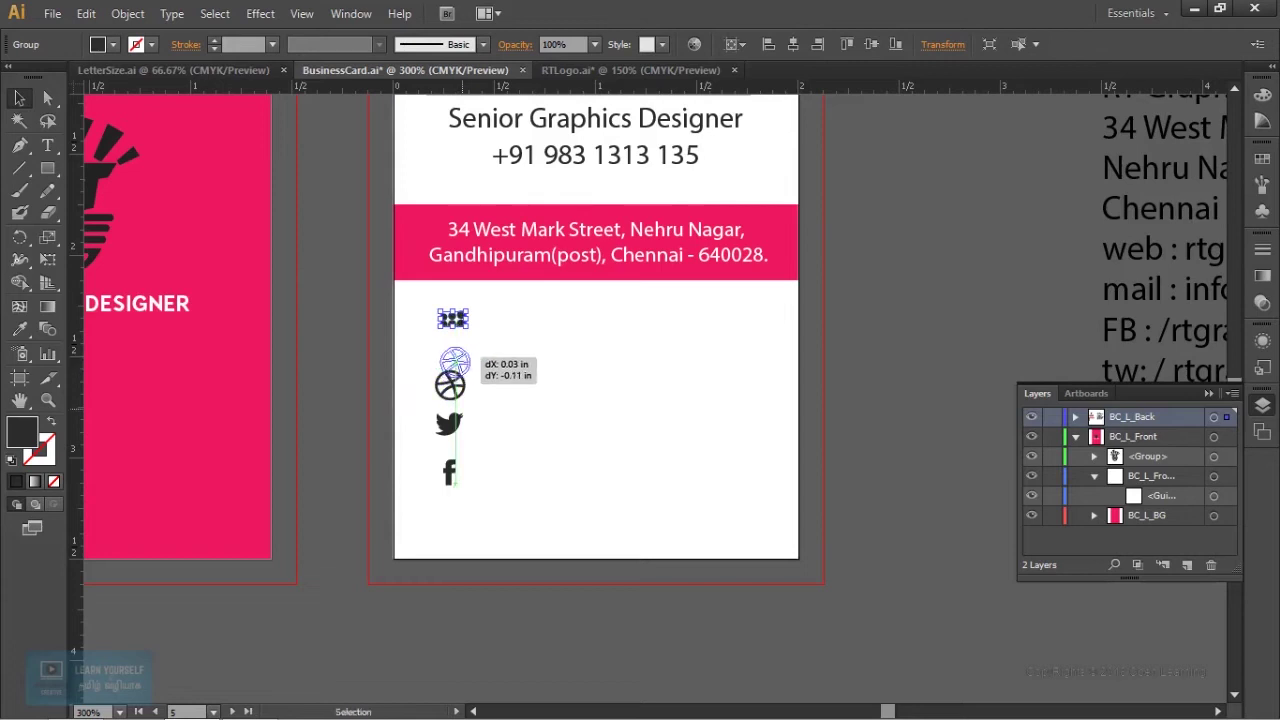
{"action": "left_click_drag", "start_coordinate": [449, 385], "coordinate": [455, 362]}
{"action": "left_click_drag", "start_coordinate": [449, 420], "coordinate": [460, 452]}
{"action": "left_click", "coordinate": [455, 318], "text": "shift"}
{"action": "left_click", "coordinate": [455, 362], "text": "shift"}
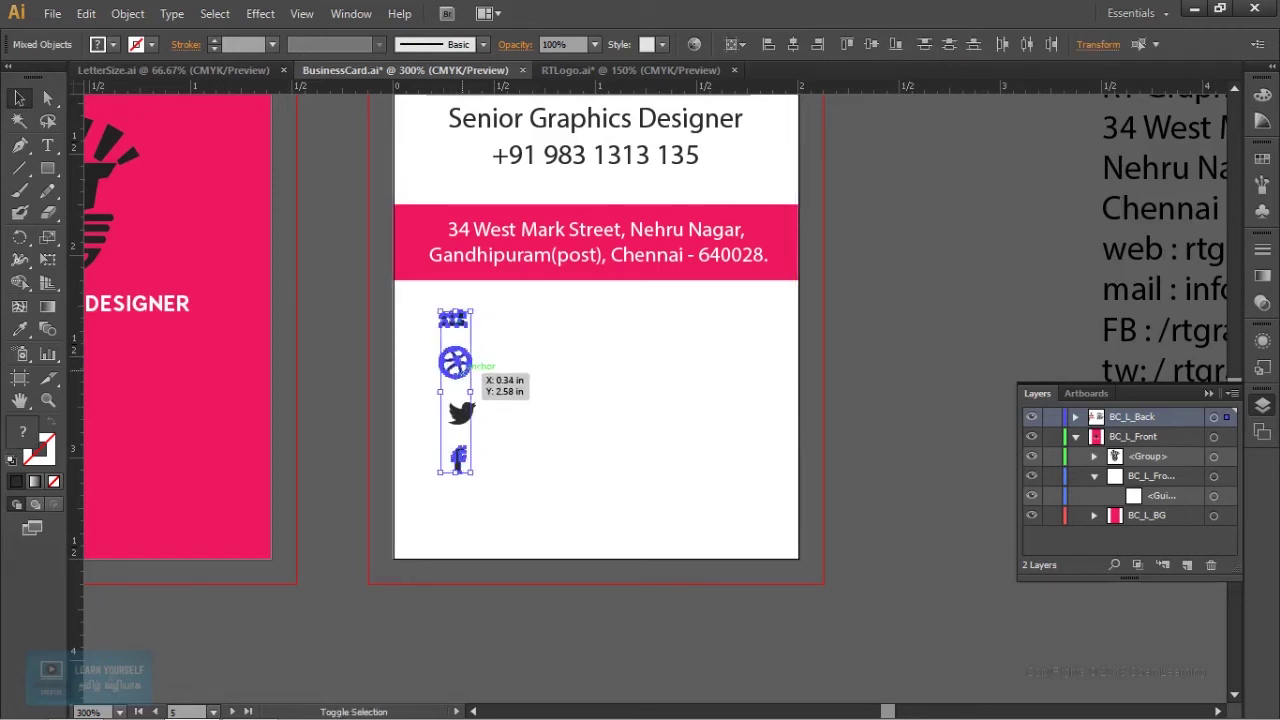
{"action": "left_click", "coordinate": [462, 408], "text": "shift"}
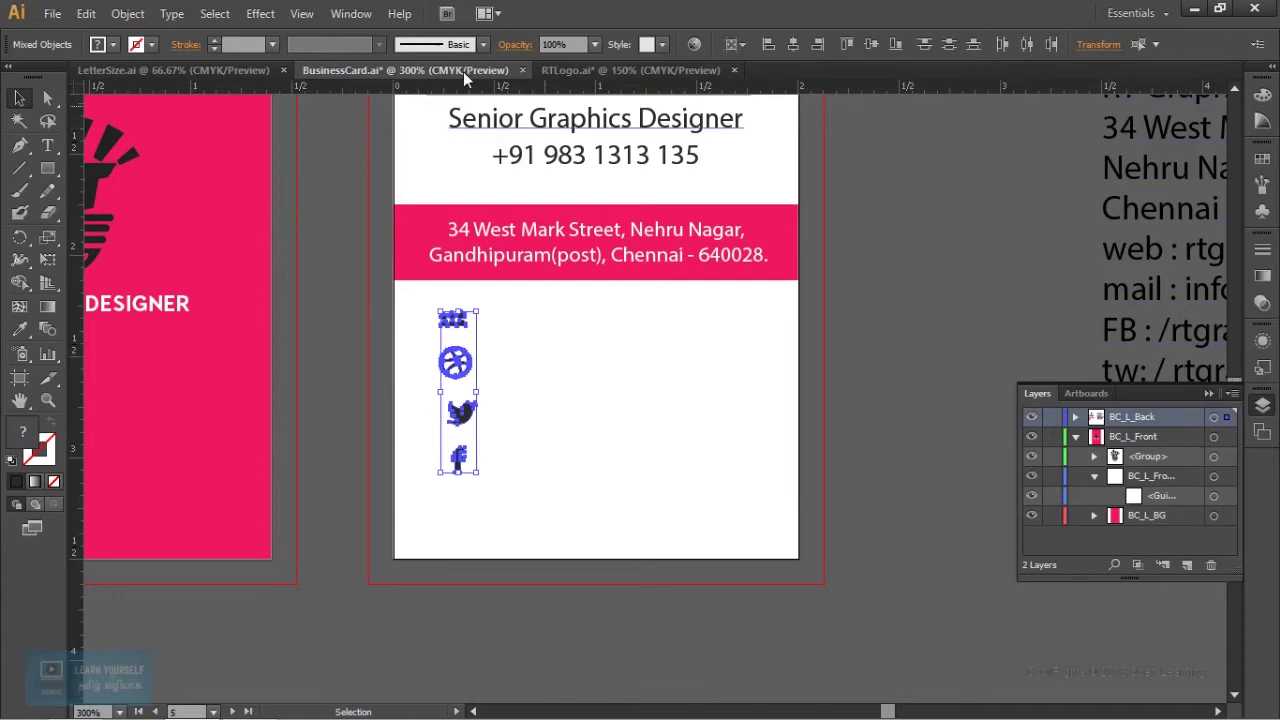
Show the Align panel, try spreading the icons down the card, then undo it.
{"action": "left_click", "coordinate": [357, 13]}
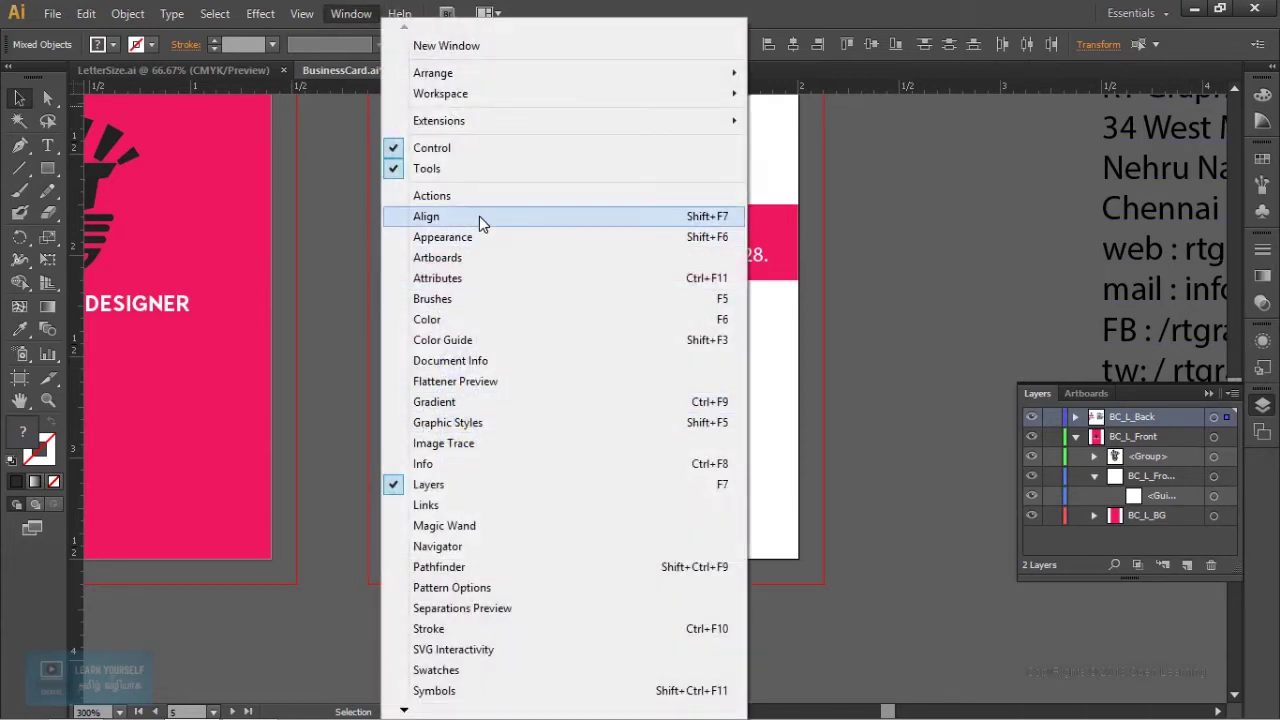
{"action": "left_click", "coordinate": [479, 216]}
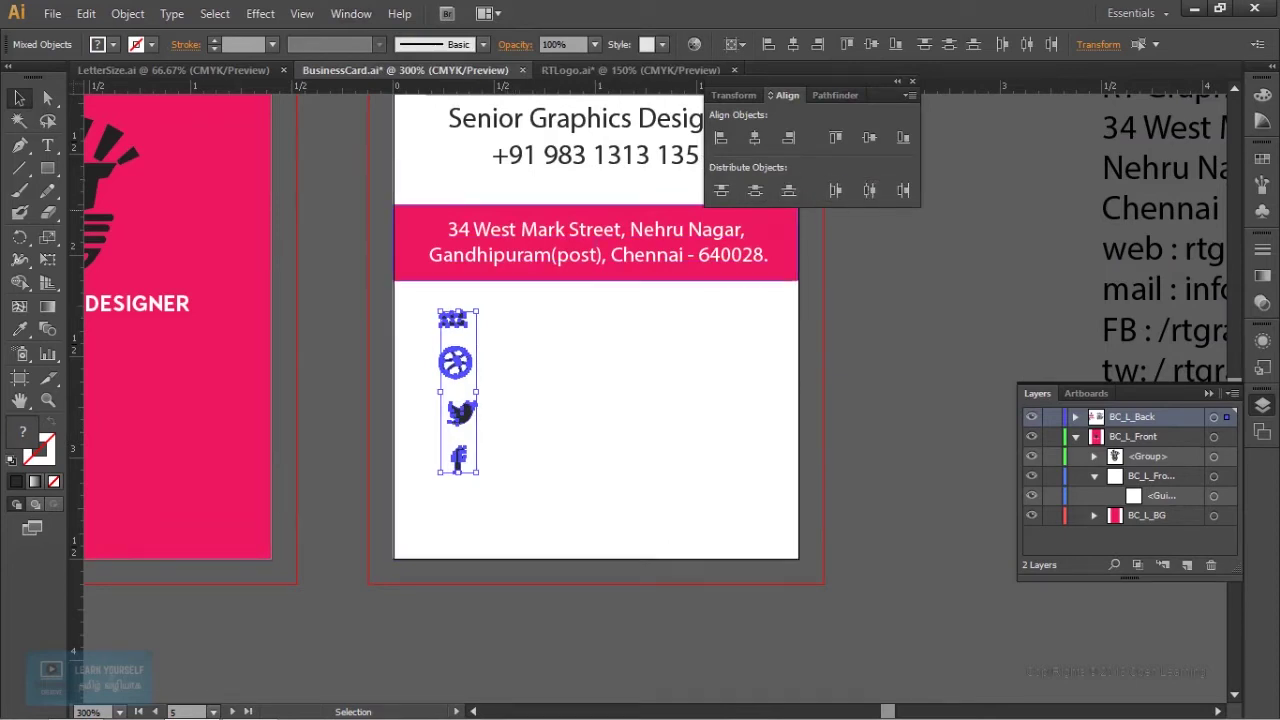
{"action": "left_click", "coordinate": [756, 191]}
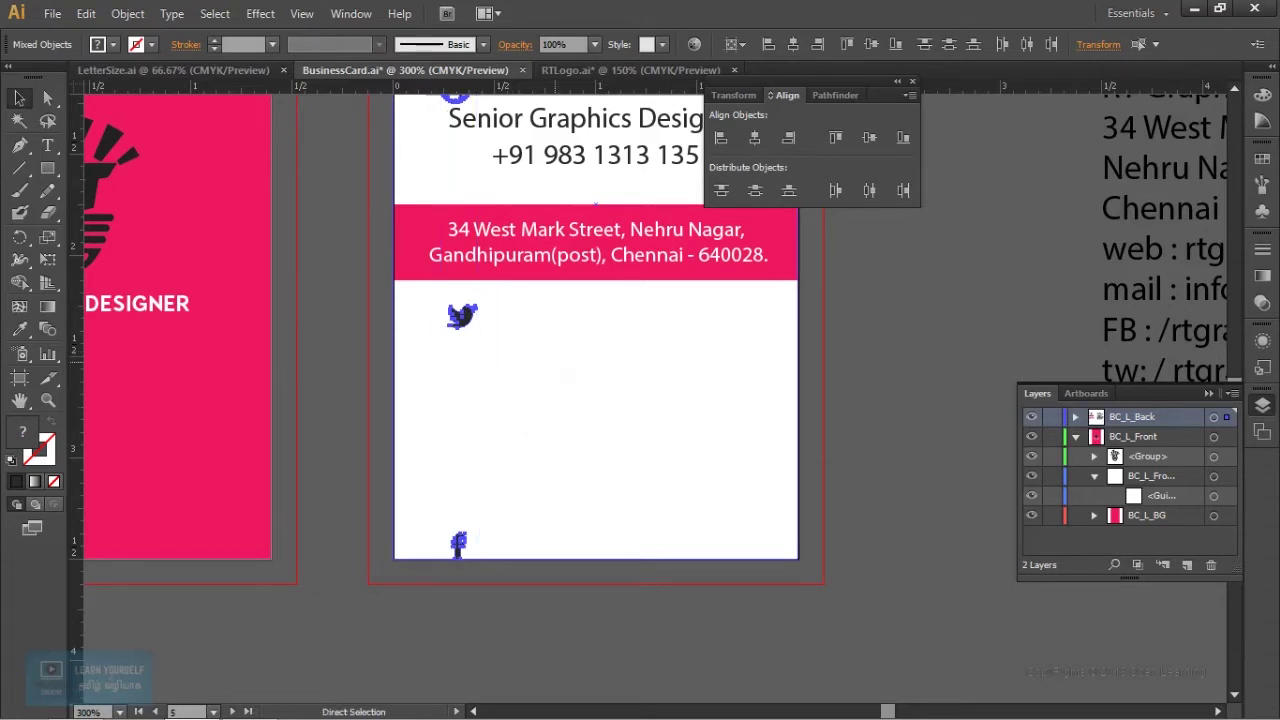
{"action": "key", "text": "ctrl+z"}
Align to selection and distribute the four icons by vertical and horizontal centre.
{"action": "left_click", "coordinate": [909, 95]}
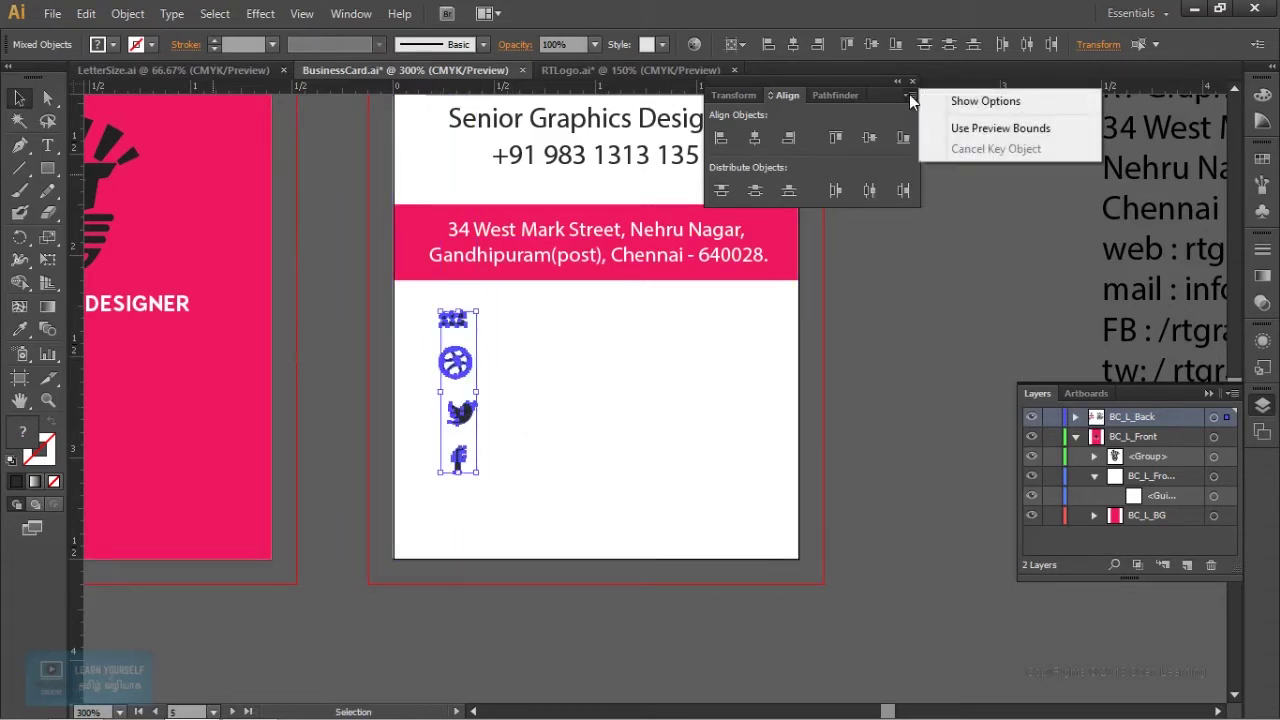
{"action": "left_click", "coordinate": [1125, 63]}
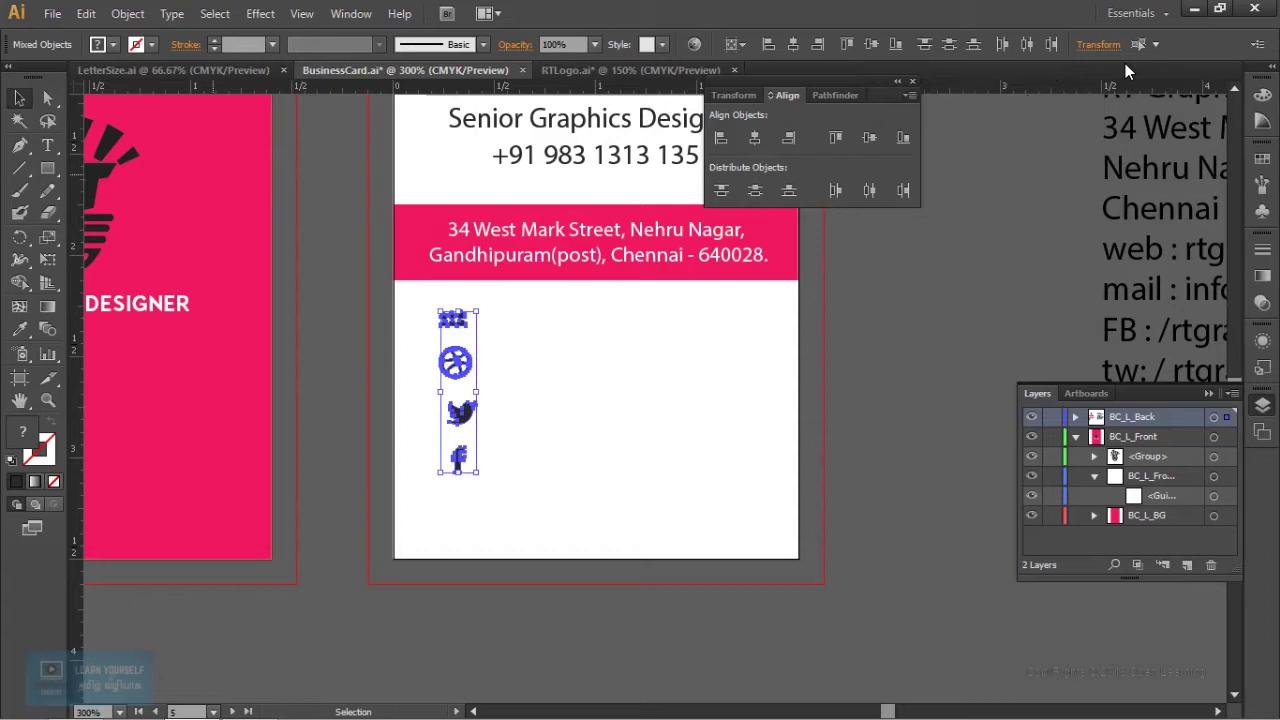
{"action": "left_click", "coordinate": [749, 47]}
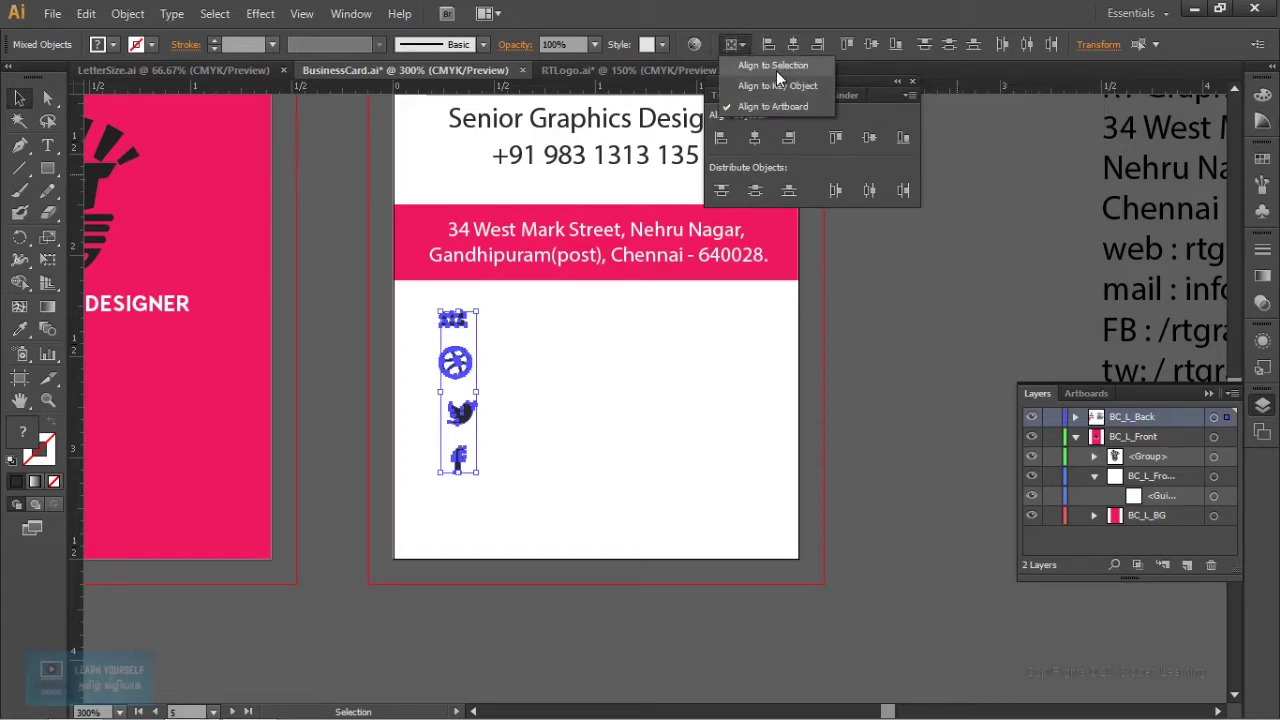
{"action": "left_click", "coordinate": [776, 70]}
{"action": "left_click", "coordinate": [755, 196]}
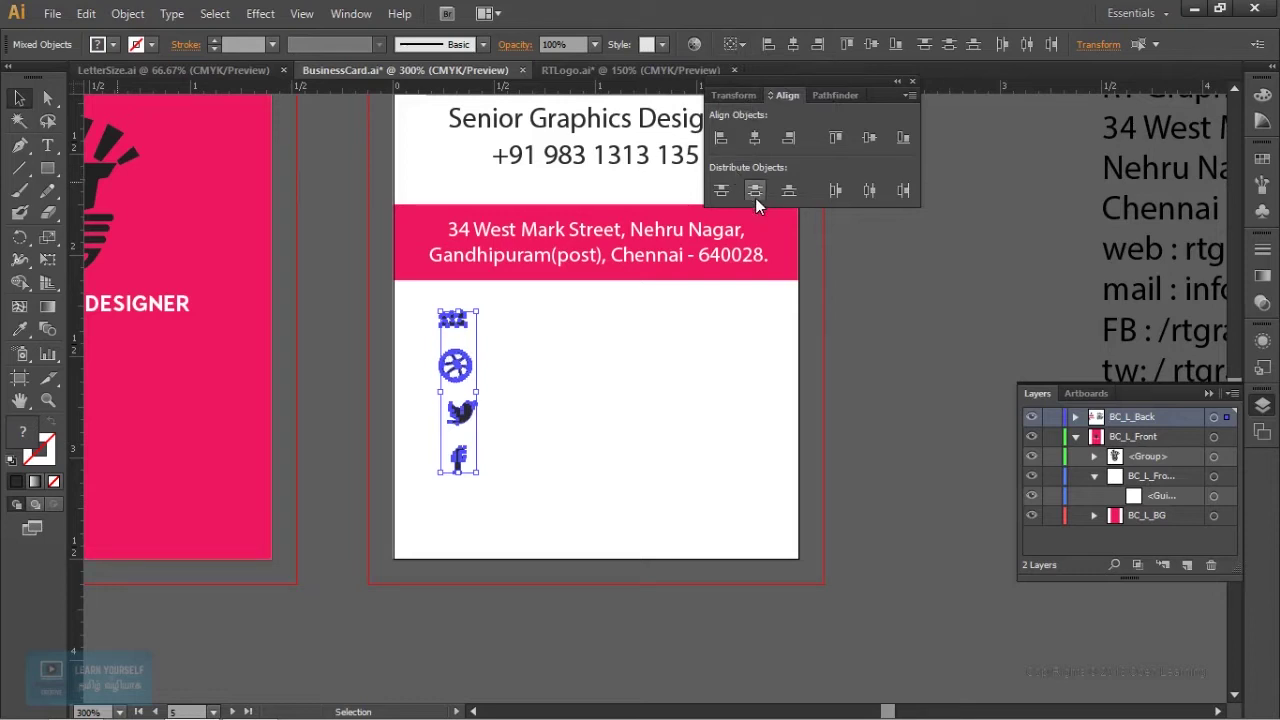
{"action": "left_click", "coordinate": [869, 190]}
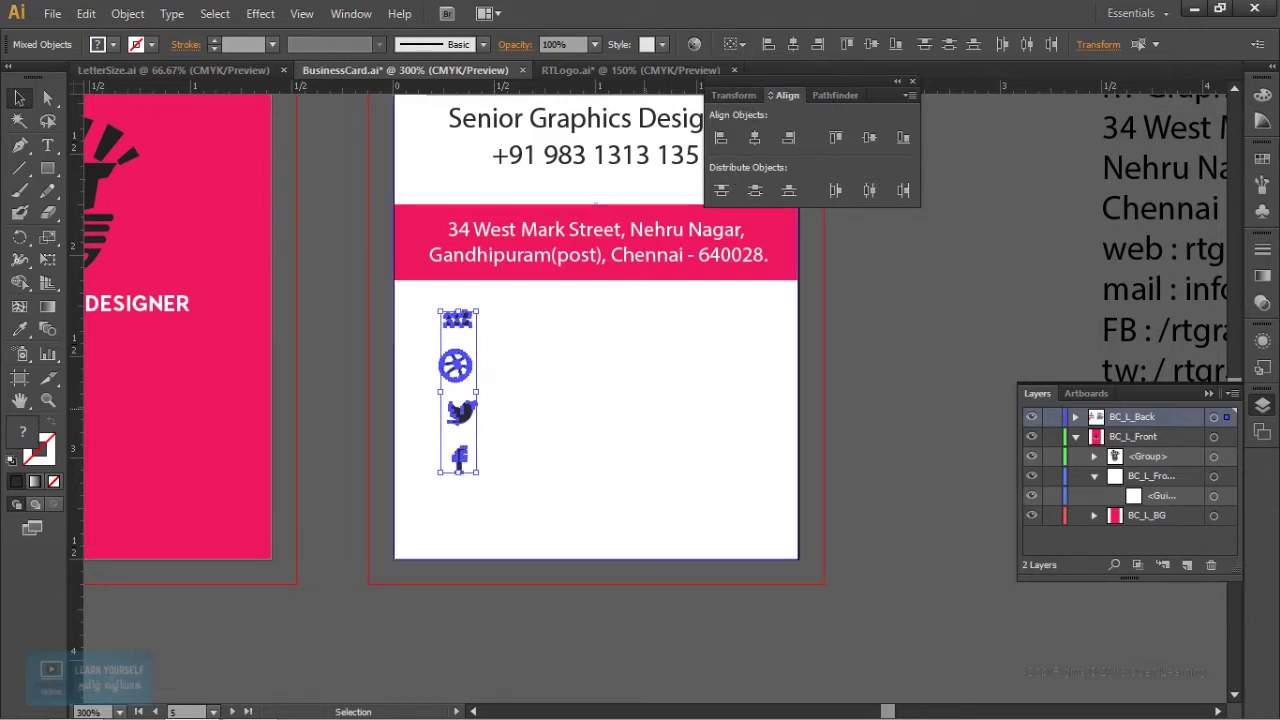
{"action": "left_click", "coordinate": [627, 487]}
{"action": "scroll", "coordinate": [627, 487], "scroll_direction": "up", "scroll_amount": 2}
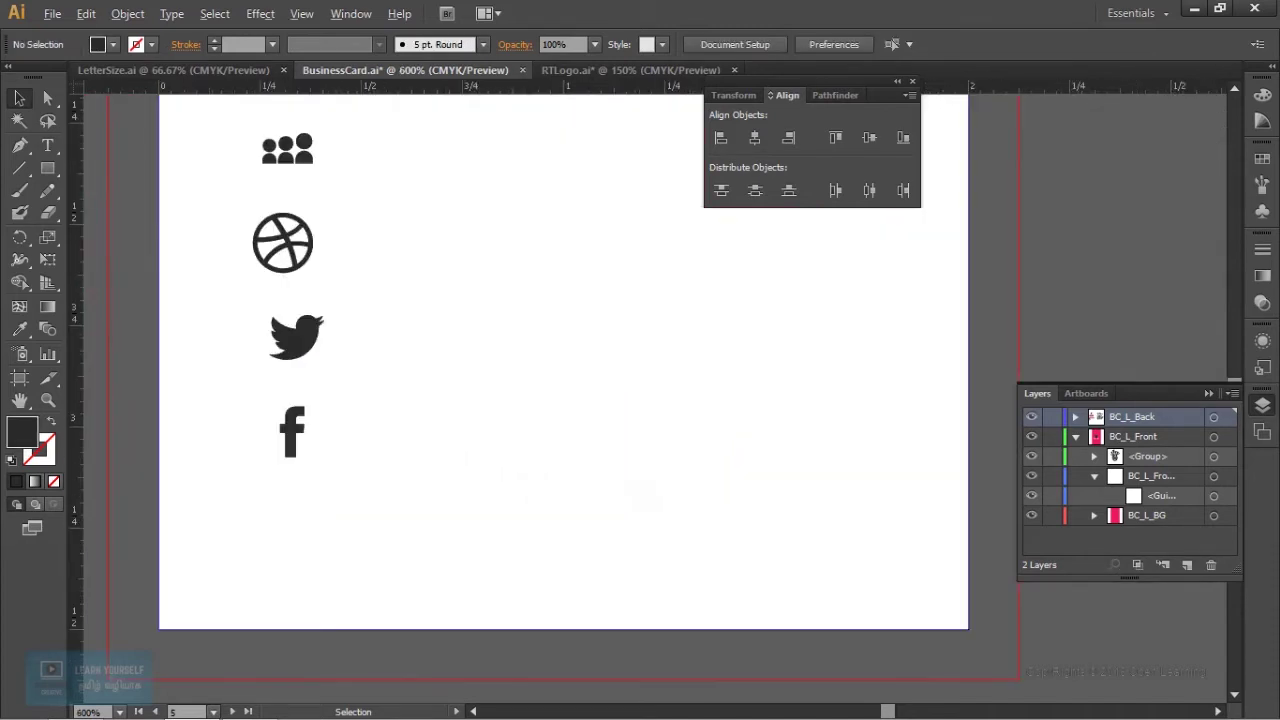
Nudge the Twitter and Facebook icons slightly left into line with the column.
{"action": "scroll", "coordinate": [640, 492], "scroll_direction": "down", "scroll_amount": 2}
{"action": "mouse_move", "coordinate": [397, 325]}
{"action": "left_mouse_down"}
{"action": "mouse_move", "coordinate": [457, 447]}
{"action": "mouse_move", "coordinate": [336, 448]}
{"action": "left_mouse_up"}
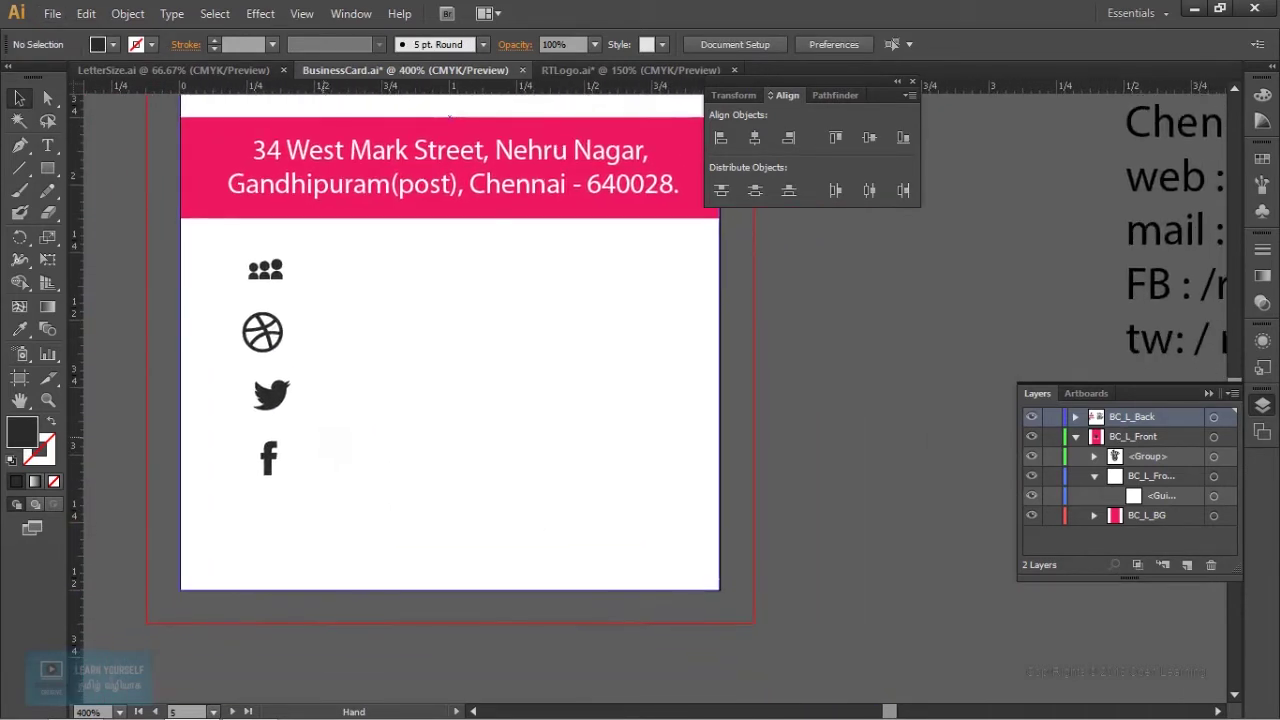
{"action": "left_click_drag", "start_coordinate": [281, 392], "coordinate": [270, 392]}
{"action": "left_click", "coordinate": [268, 458]}
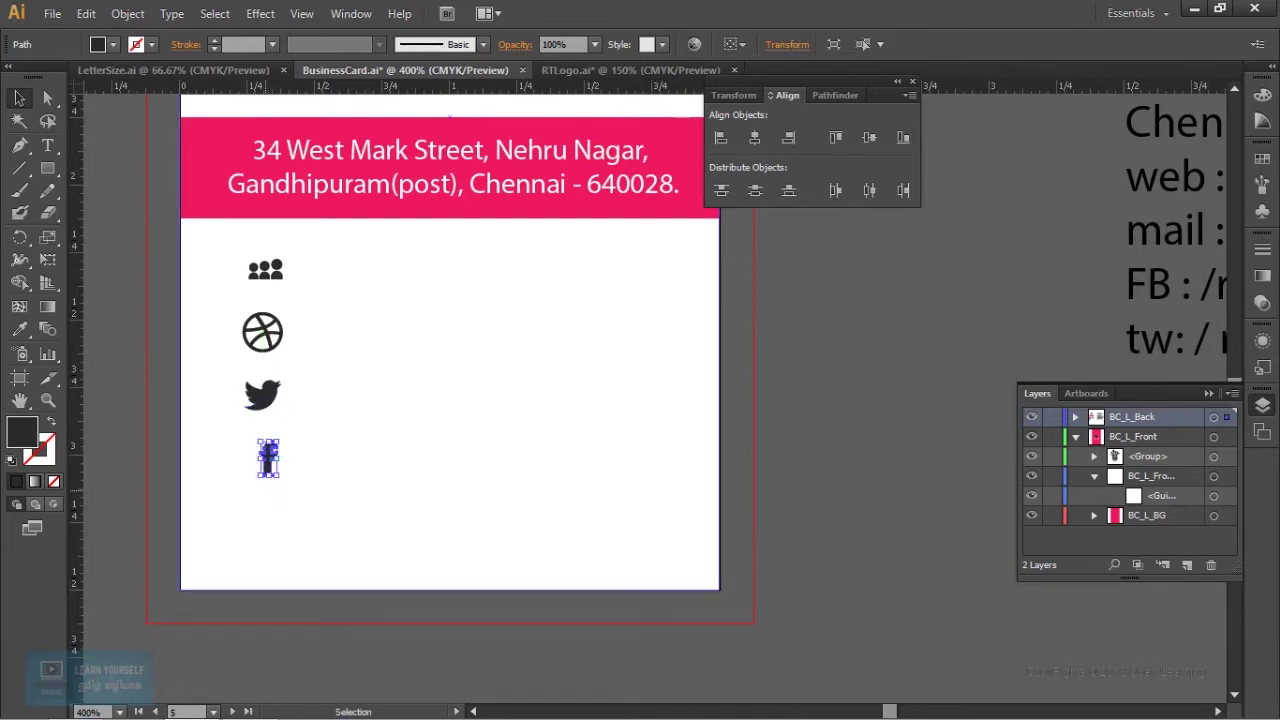
{"action": "mouse_move", "coordinate": [268, 458]}
{"action": "left_mouse_down"}
{"action": "mouse_move", "coordinate": [242, 458]}
{"action": "mouse_move", "coordinate": [260, 458]}
{"action": "left_mouse_up"}
{"action": "key", "text": "ctrl+shift+a"}
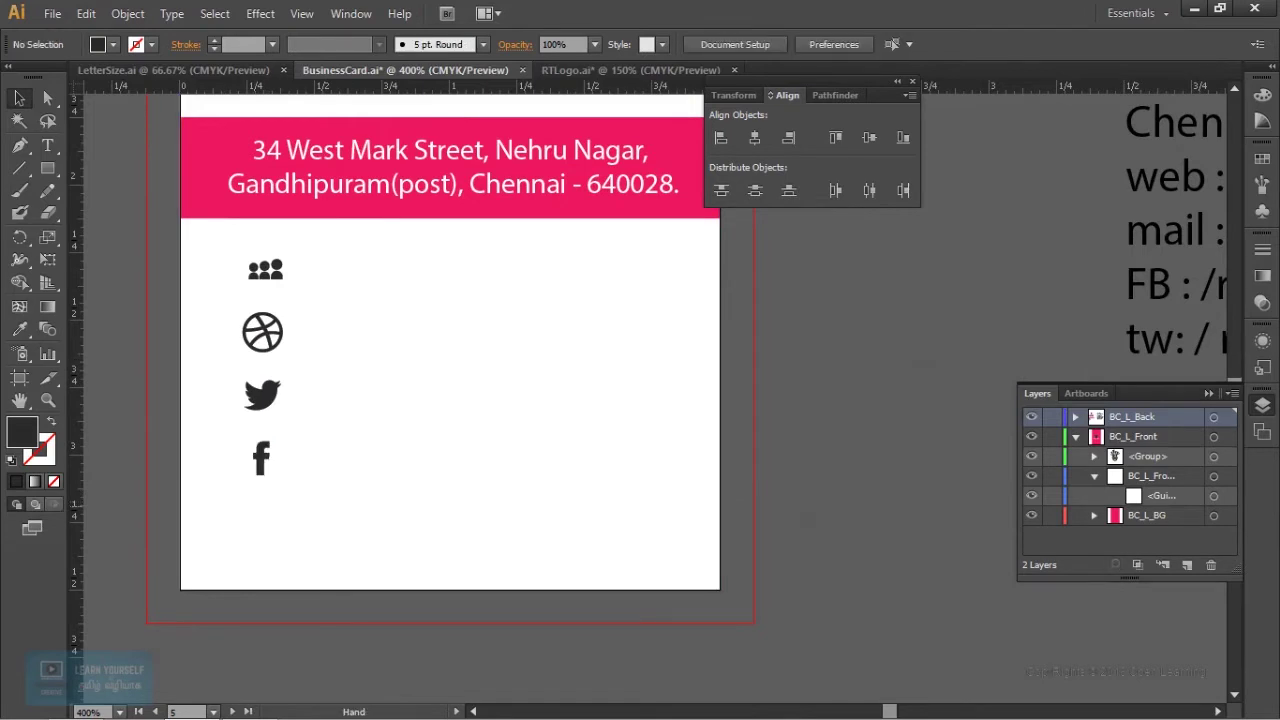
Highlight the web address in the contact details text block.
{"action": "scroll", "coordinate": [400, 390], "scroll_direction": "right", "scroll_amount": 5}
{"action": "scroll", "coordinate": [400, 390], "scroll_direction": "up", "scroll_amount": 2}
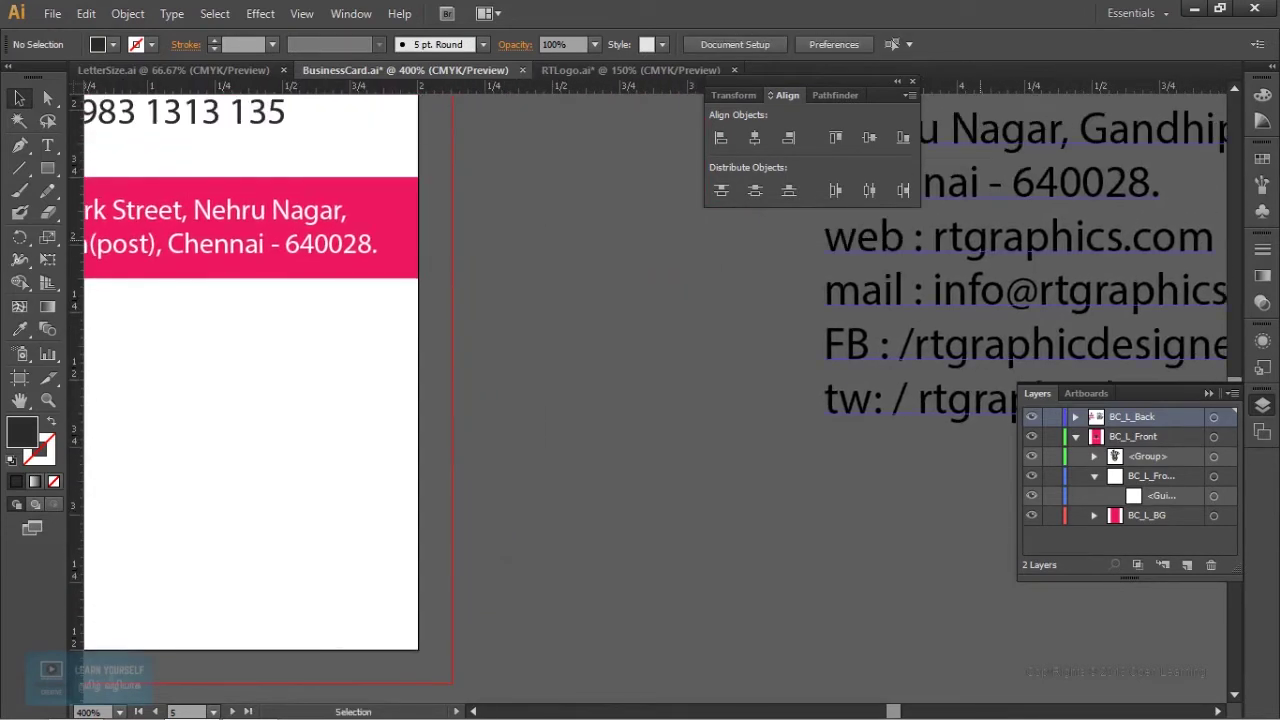
{"action": "left_click", "coordinate": [870, 345]}
{"action": "key", "text": "t"}
{"action": "left_click_drag", "start_coordinate": [948, 237], "coordinate": [1213, 237]}
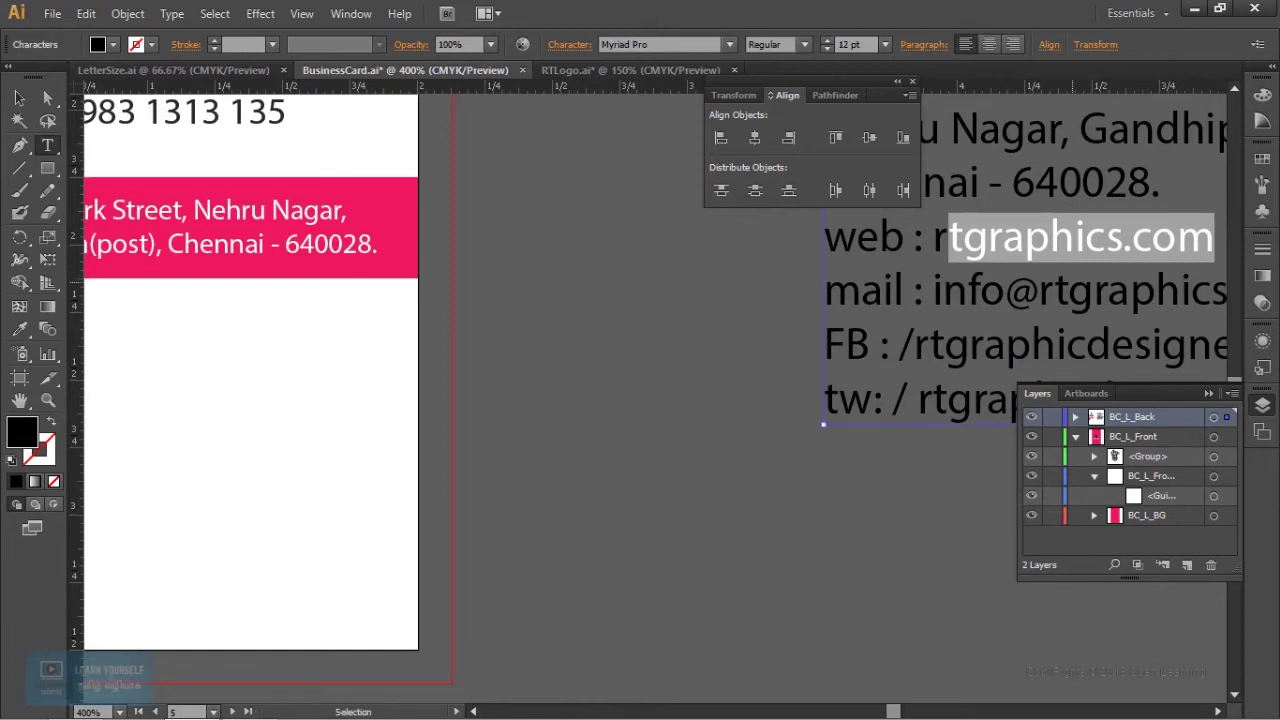
Place a copy of the address text beside the top icon below the band.
{"action": "left_click_drag", "start_coordinate": [933, 237], "coordinate": [1213, 237]}
{"action": "key", "text": "ctrl+c"}
{"action": "key", "text": "Escape"}
{"action": "left_click_drag", "start_coordinate": [148, 177], "coordinate": [566, 224]}
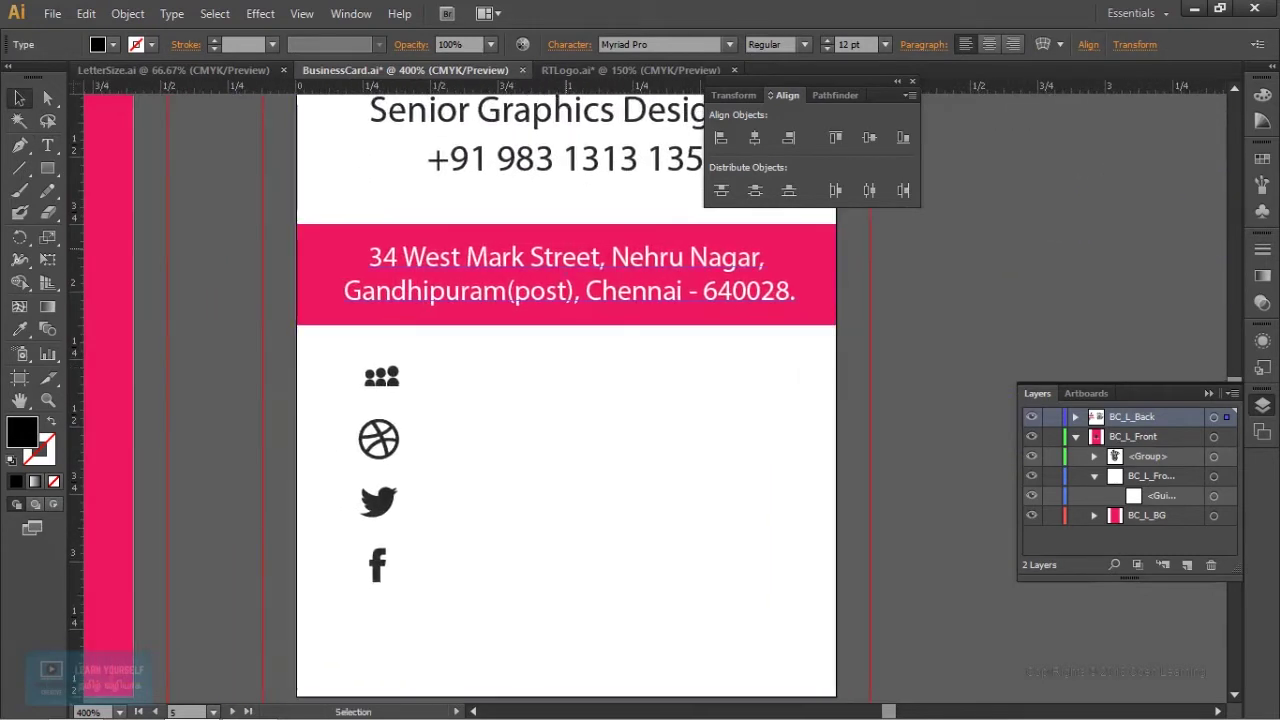
{"action": "left_click_drag", "start_coordinate": [568, 268], "coordinate": [655, 383]}
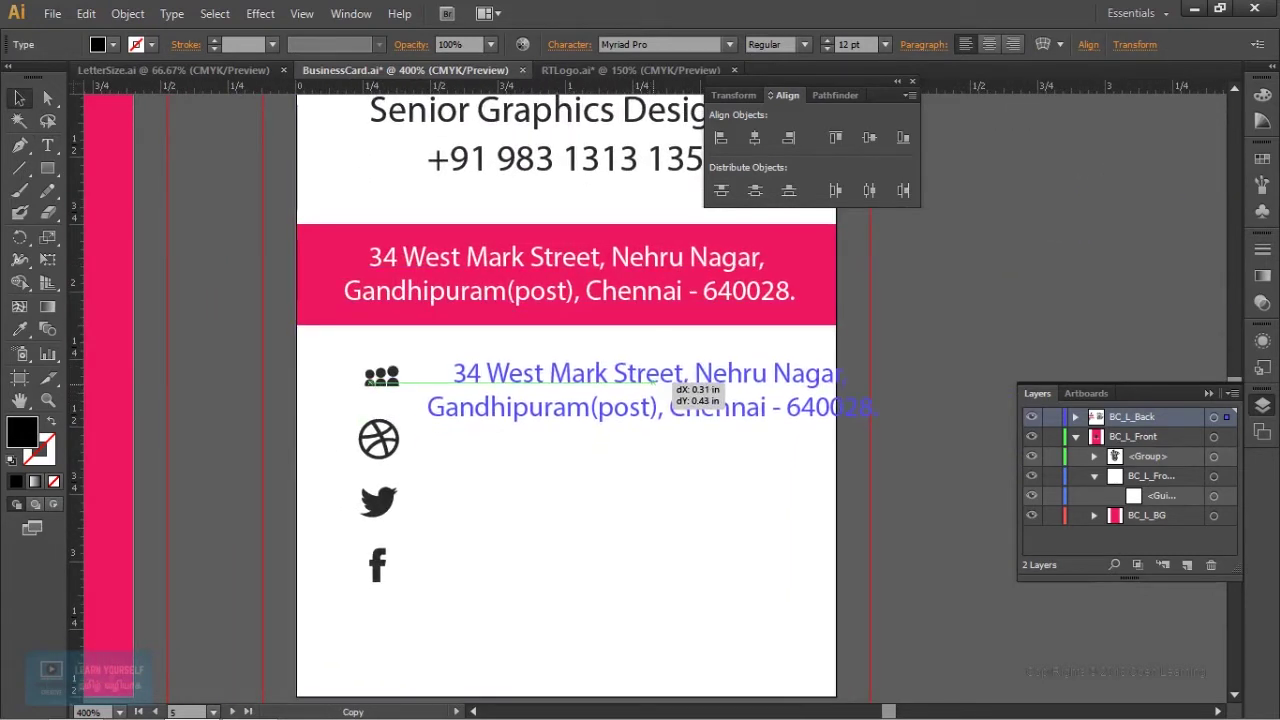
{"action": "left_click_drag", "start_coordinate": [653, 382], "coordinate": [653, 382]}
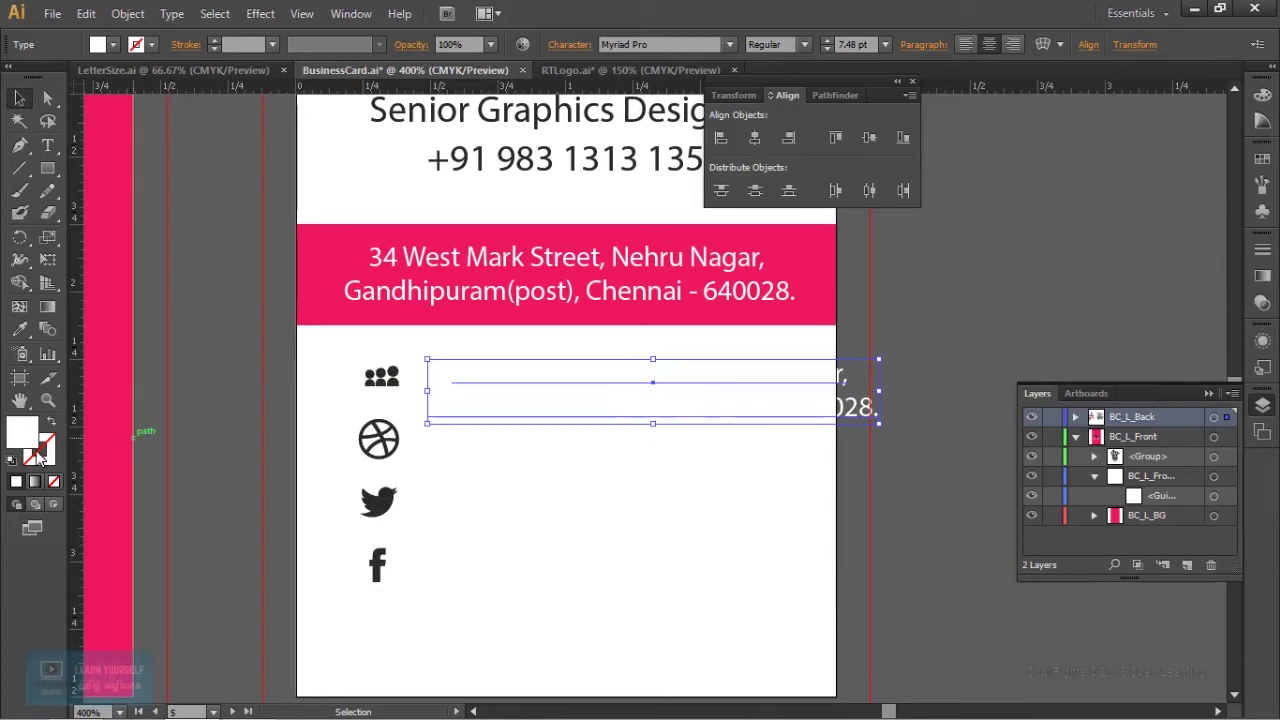
Eyedropper the pink band colour onto the copied address text.
{"action": "double_click", "coordinate": [24, 438]}
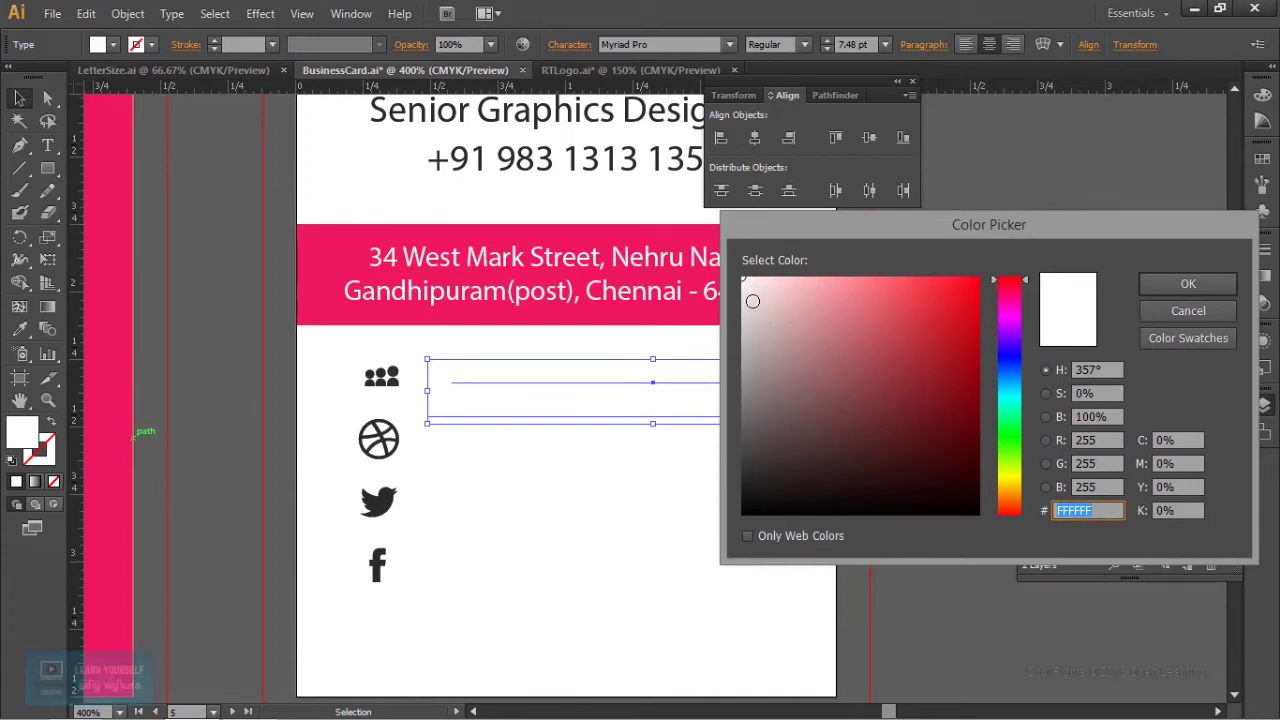
{"action": "left_click", "coordinate": [1188, 310]}
{"action": "left_click", "coordinate": [19, 330]}
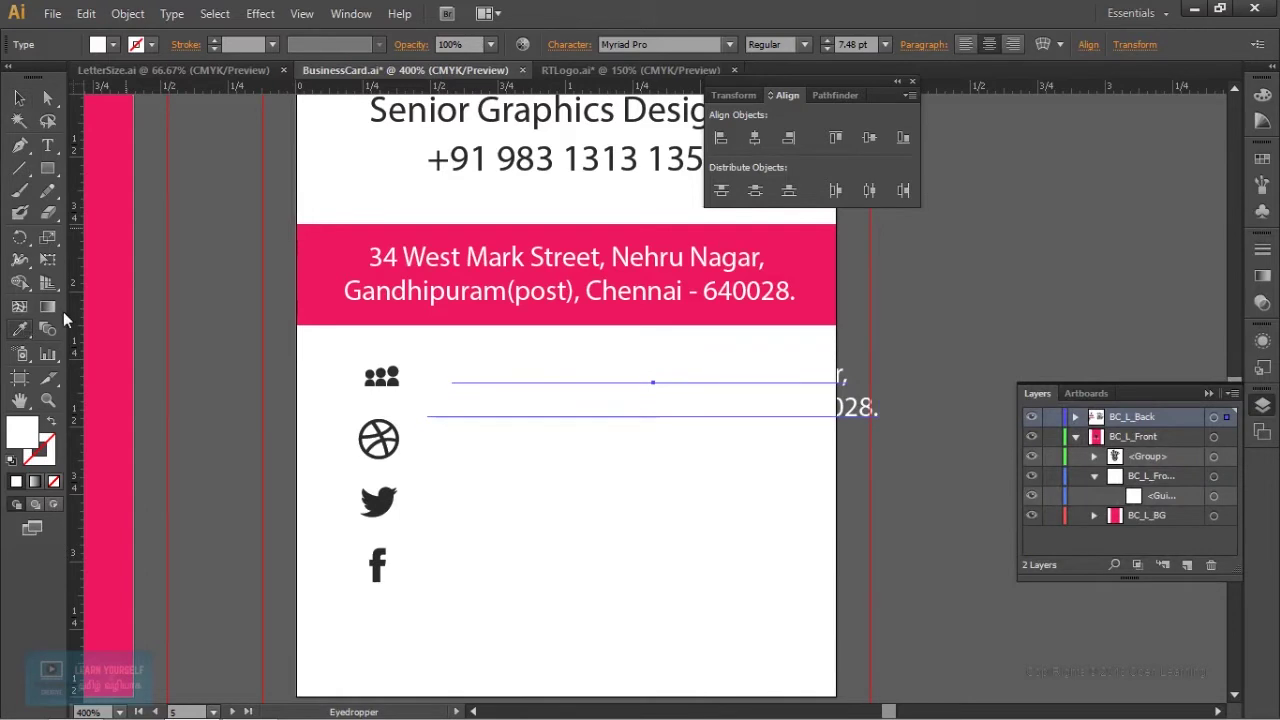
{"action": "left_click", "coordinate": [305, 318]}
{"action": "left_click", "coordinate": [19, 97]}
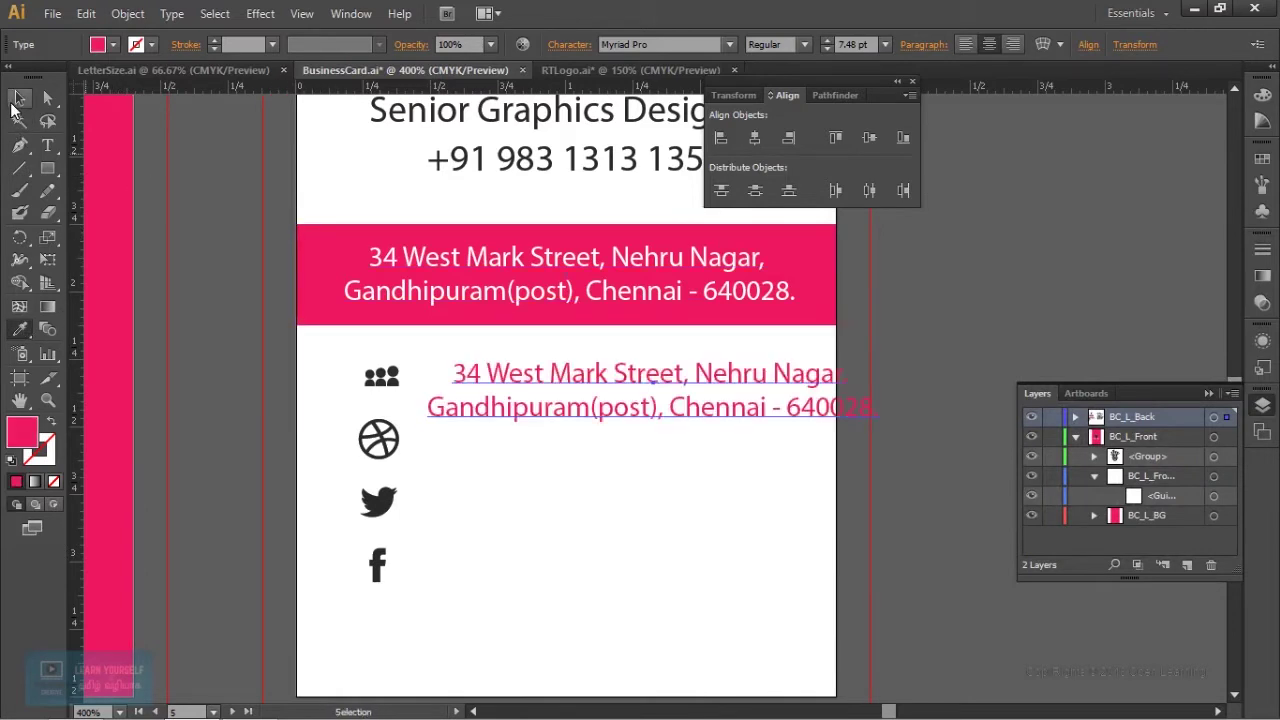
{"action": "left_click", "coordinate": [47, 145]}
Replace the copied text with the pasted rtgraphics.com and move it beside the people icon.
{"action": "left_click_drag", "start_coordinate": [453, 373], "coordinate": [876, 407]}
{"action": "key", "text": "ctrl+v"}
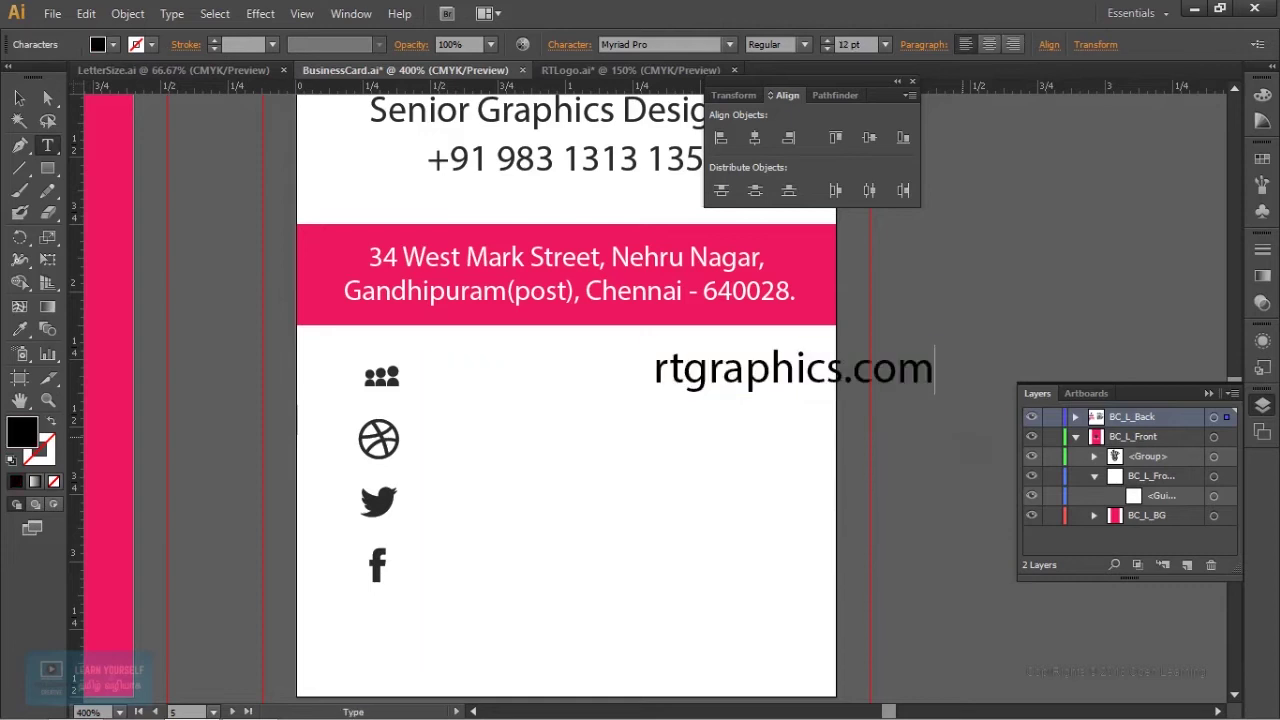
{"action": "left_click", "coordinate": [19, 97]}
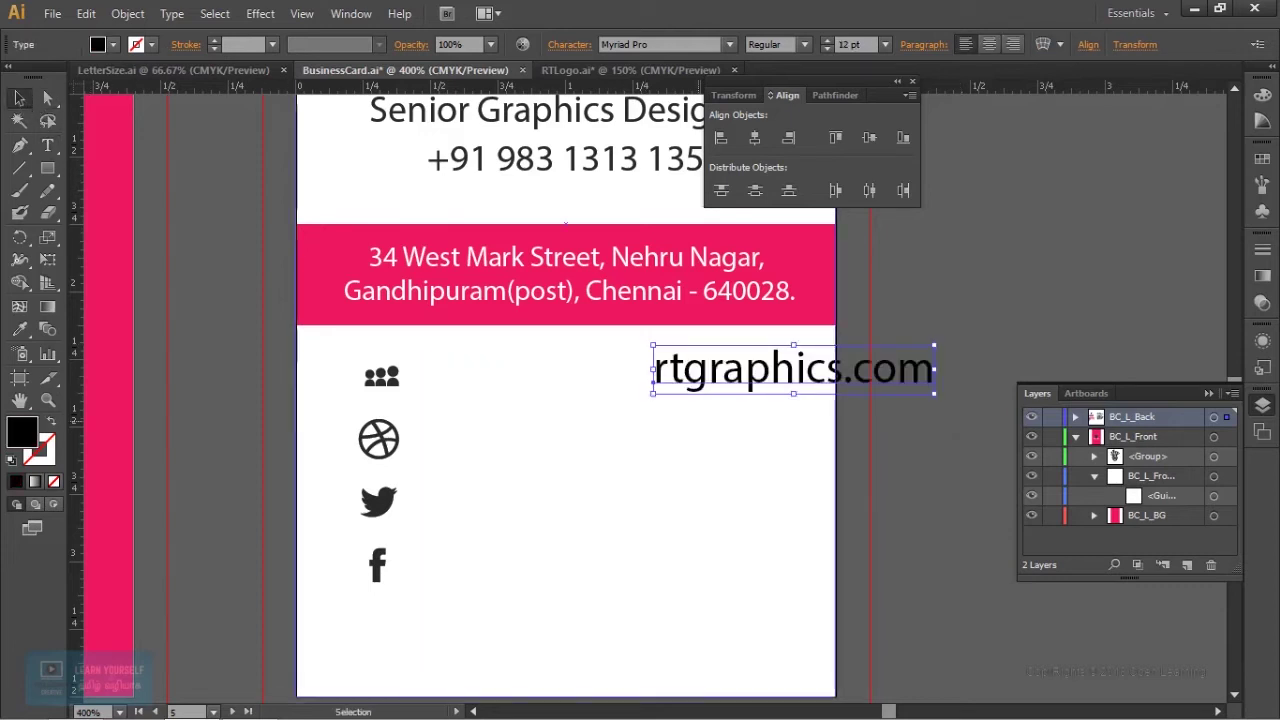
{"action": "left_click_drag", "start_coordinate": [780, 370], "coordinate": [548, 380]}
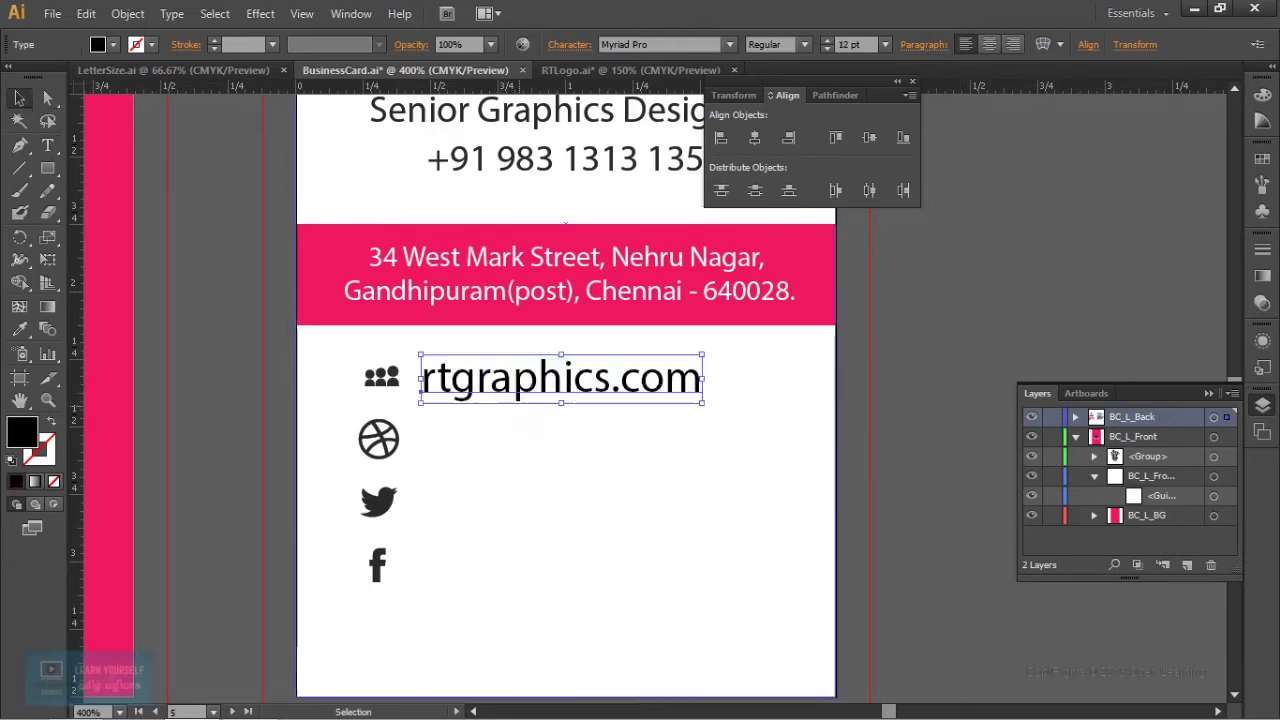
Eyedropper pink text styling onto rtgraphics.com and move it beside the second icon.
{"action": "key", "text": "i"}
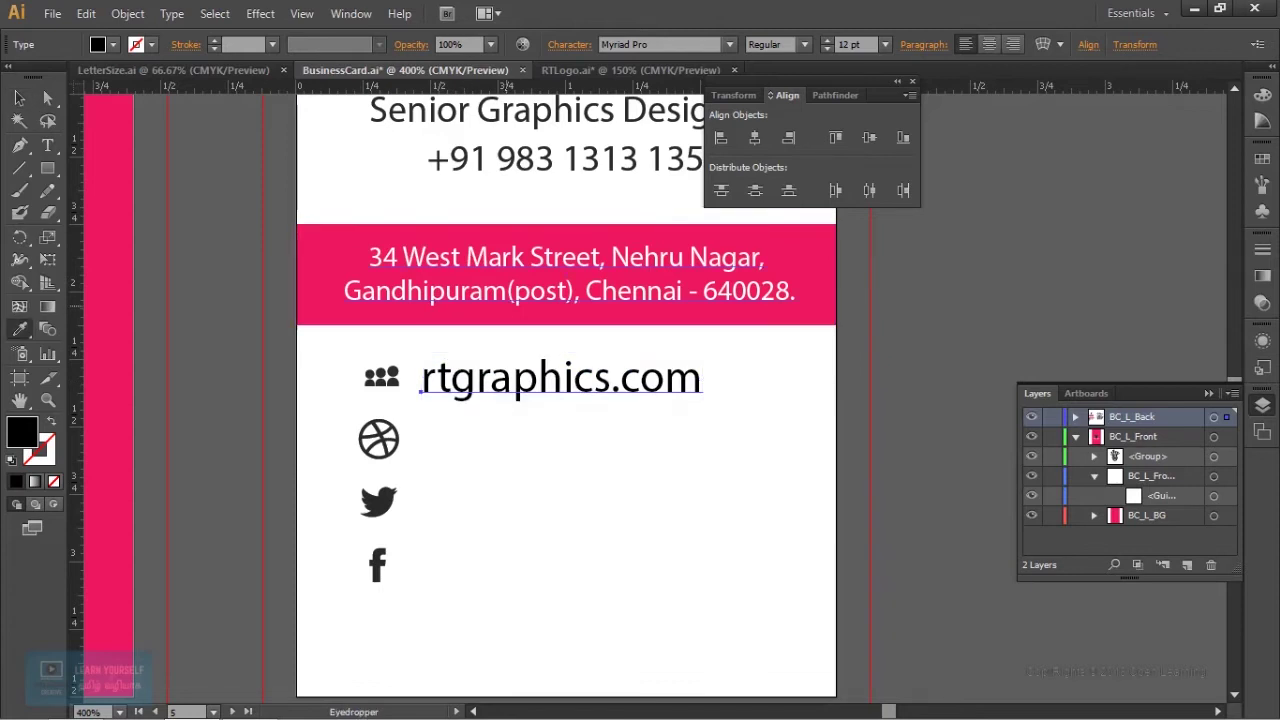
{"action": "left_click", "coordinate": [480, 258]}
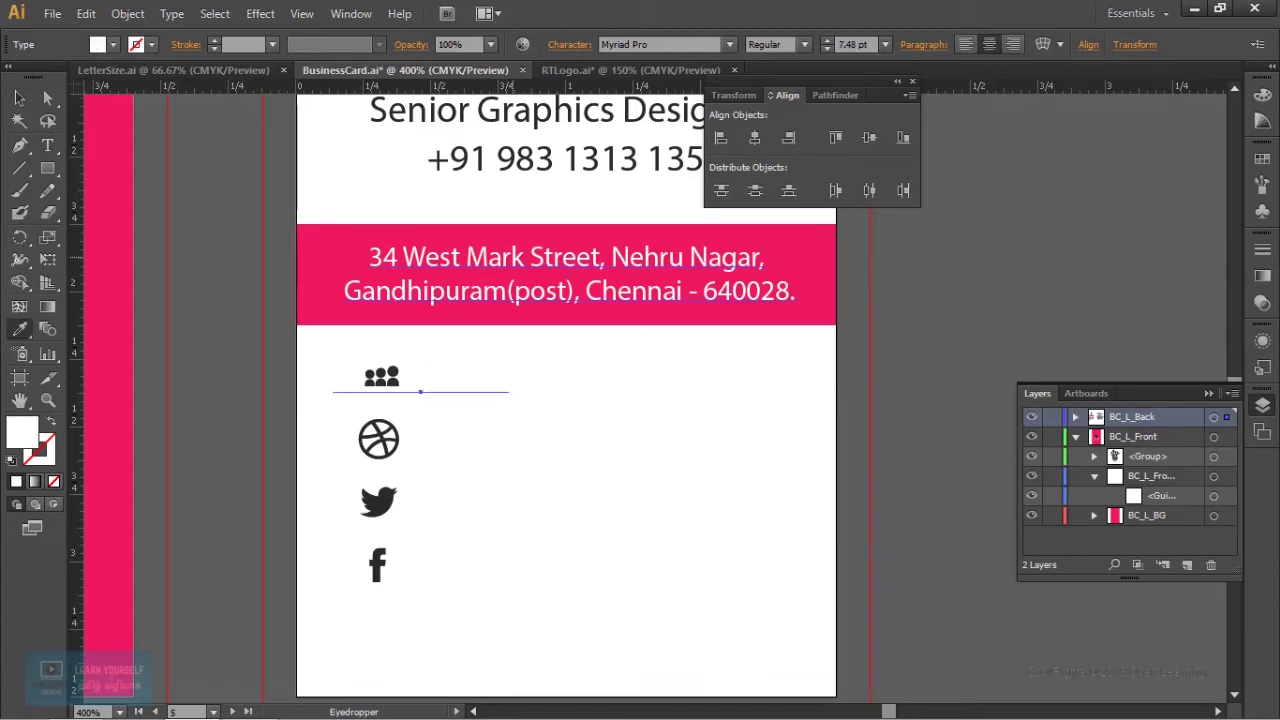
{"action": "left_click", "coordinate": [566, 312]}
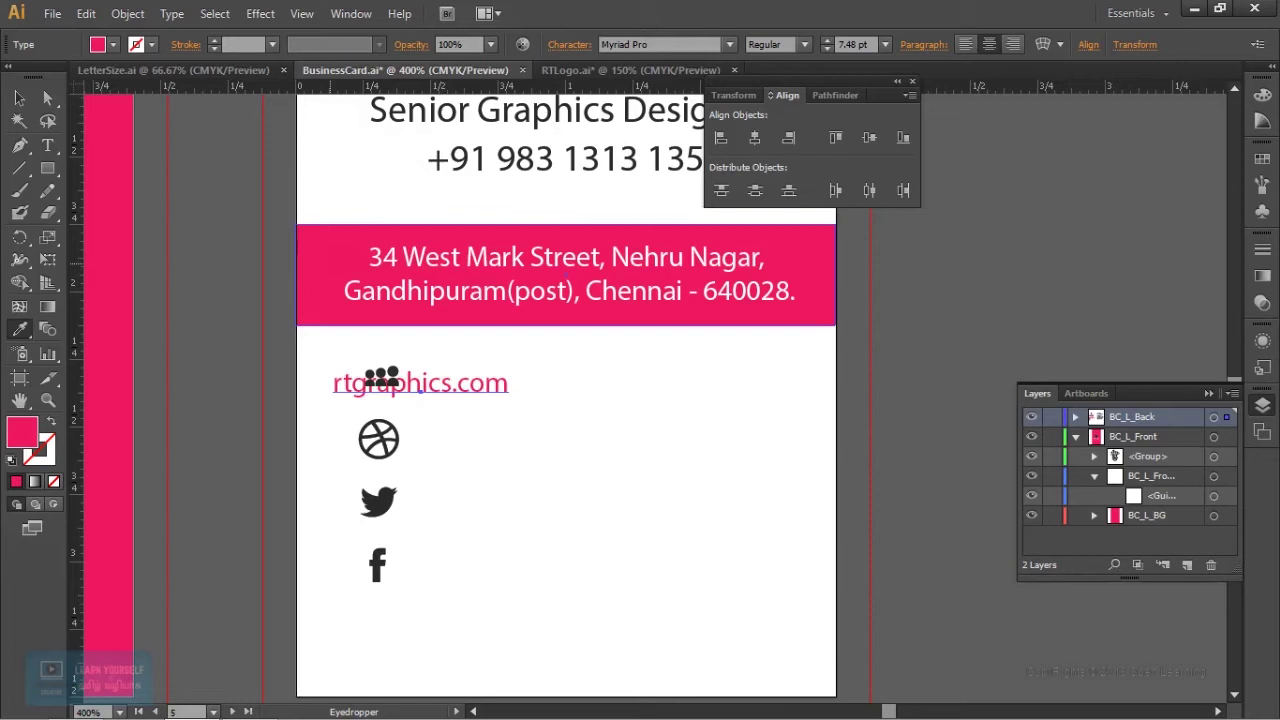
{"action": "key", "text": "v"}
{"action": "mouse_move", "coordinate": [450, 384]}
{"action": "left_mouse_down"}
{"action": "mouse_move", "coordinate": [510, 385]}
{"action": "mouse_move", "coordinate": [558, 444]}
{"action": "left_mouse_up"}
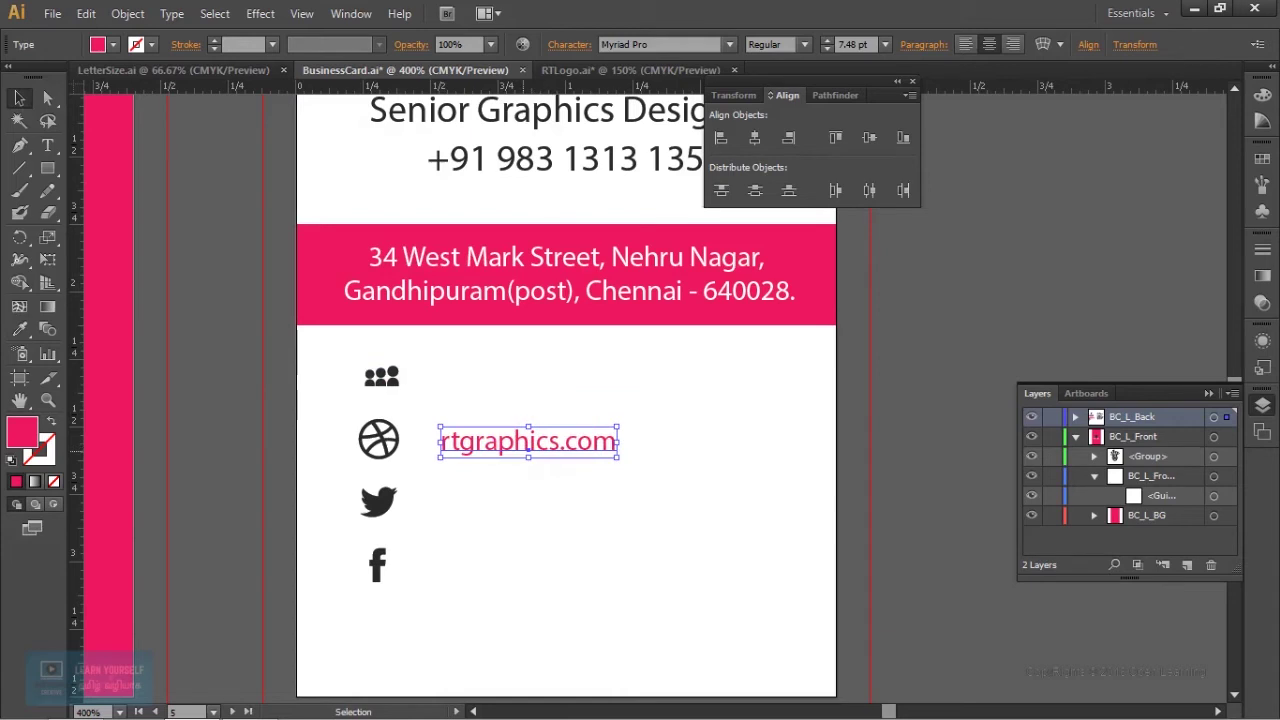
{"action": "key", "text": "t"}
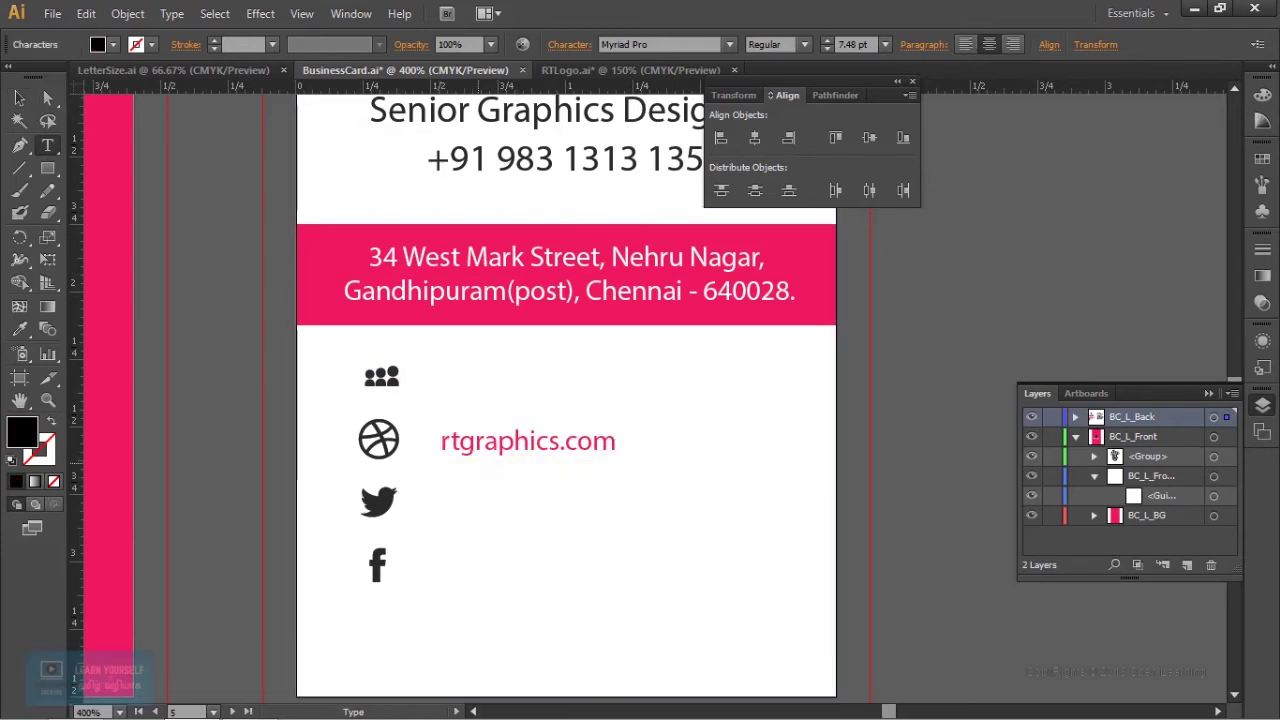
{"action": "key", "text": "Escape"}
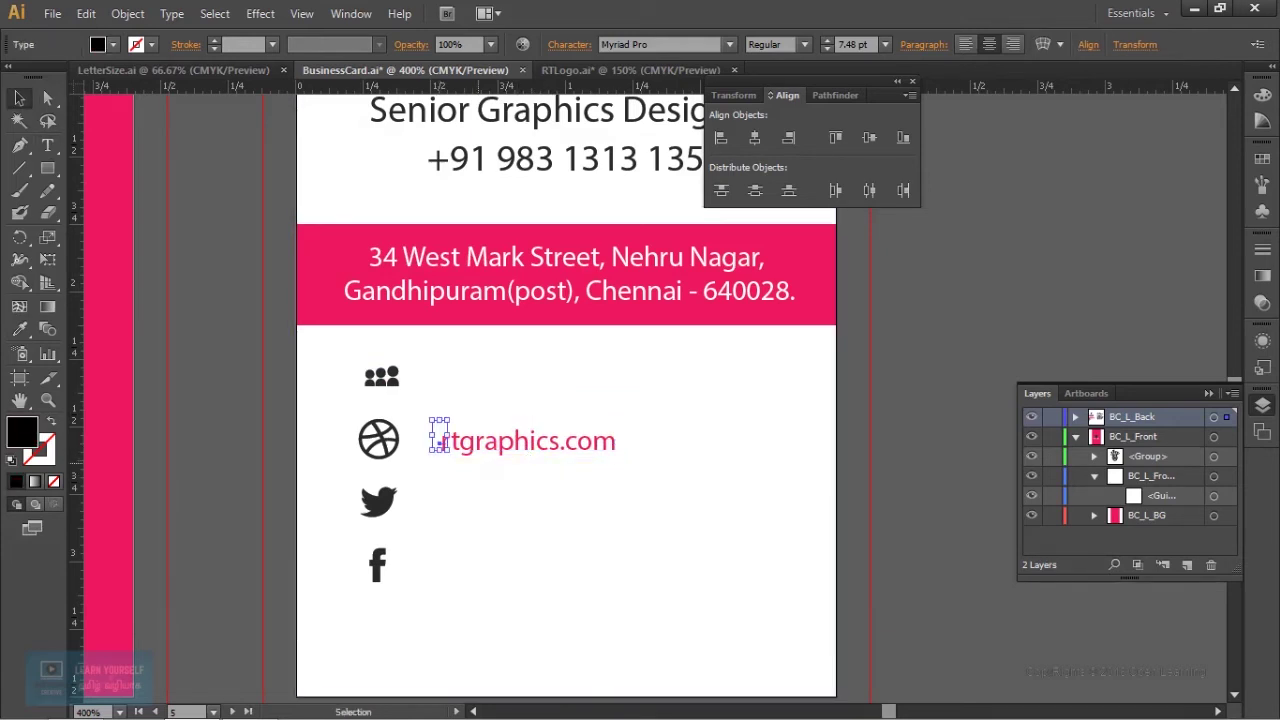
{"action": "key", "text": "t"}
{"action": "left_click", "coordinate": [527, 445]}
{"action": "left_click", "coordinate": [484, 441]}
{"action": "type", "text": "www."}
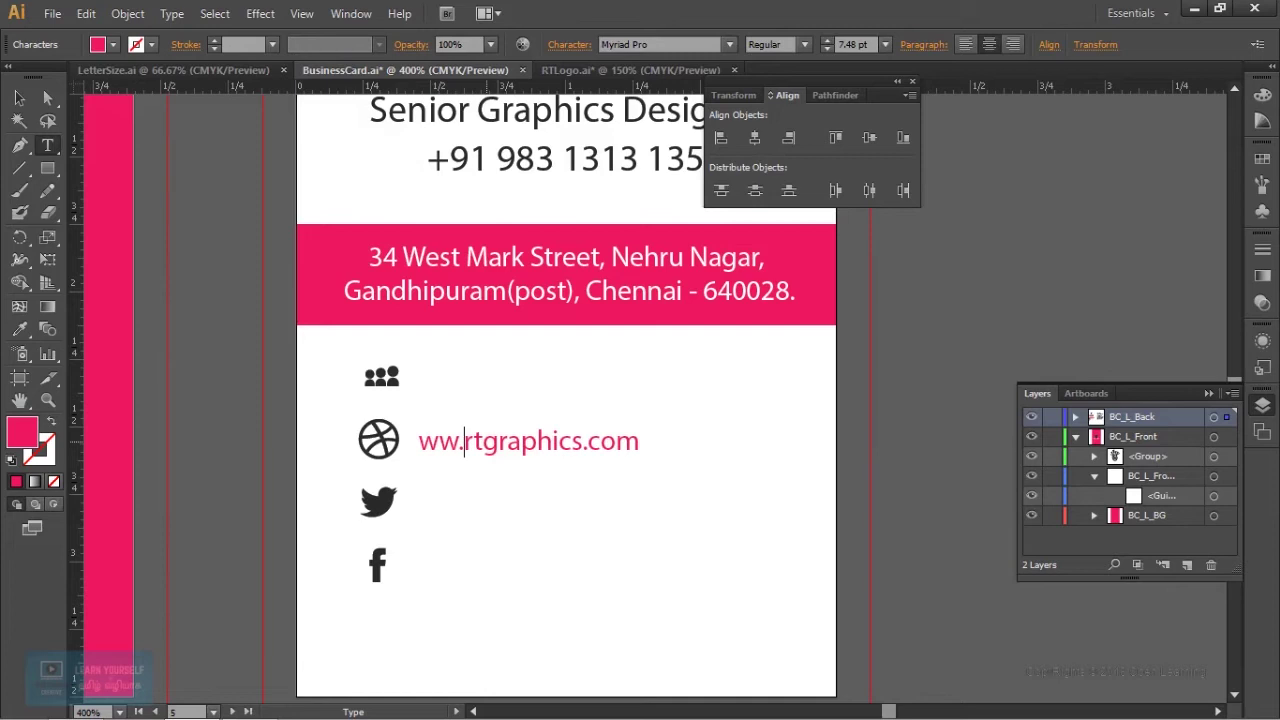
{"action": "key", "text": "BackSpace"}
{"action": "type", "text": "w."}
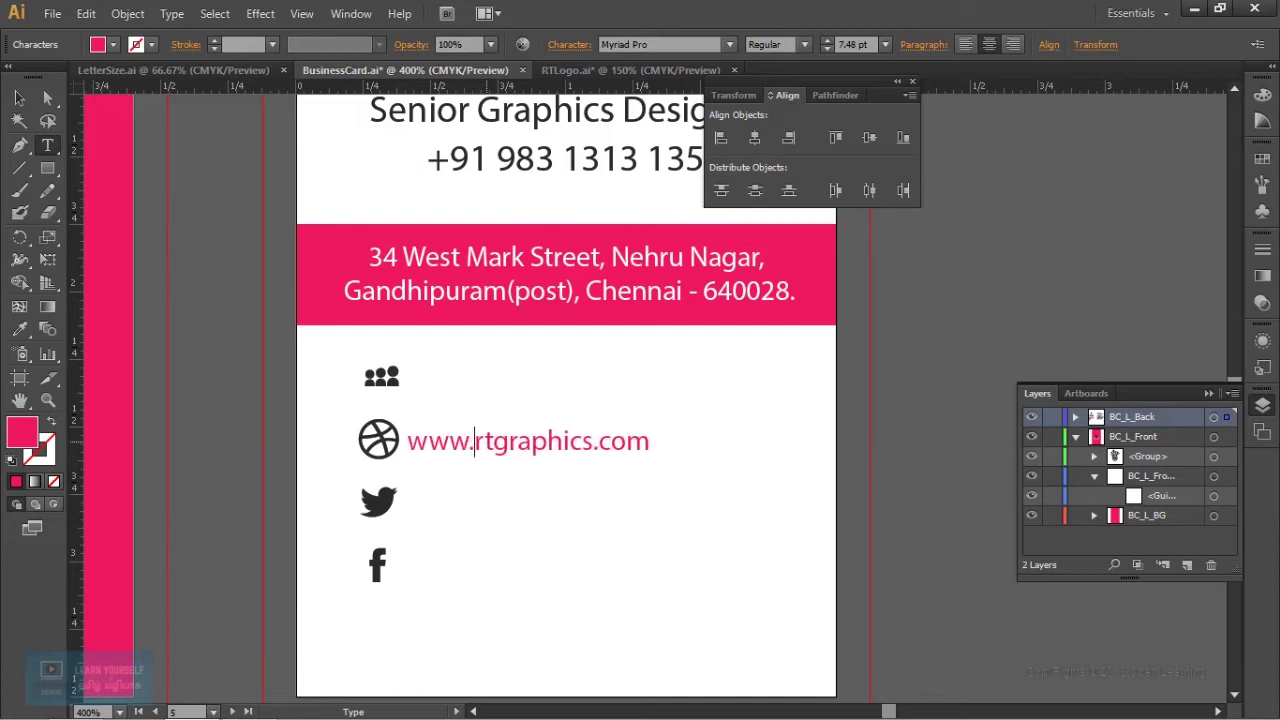
Align the website text beside the dribbble icon and copy it up beside the people icon.
{"action": "left_click", "coordinate": [19, 97]}
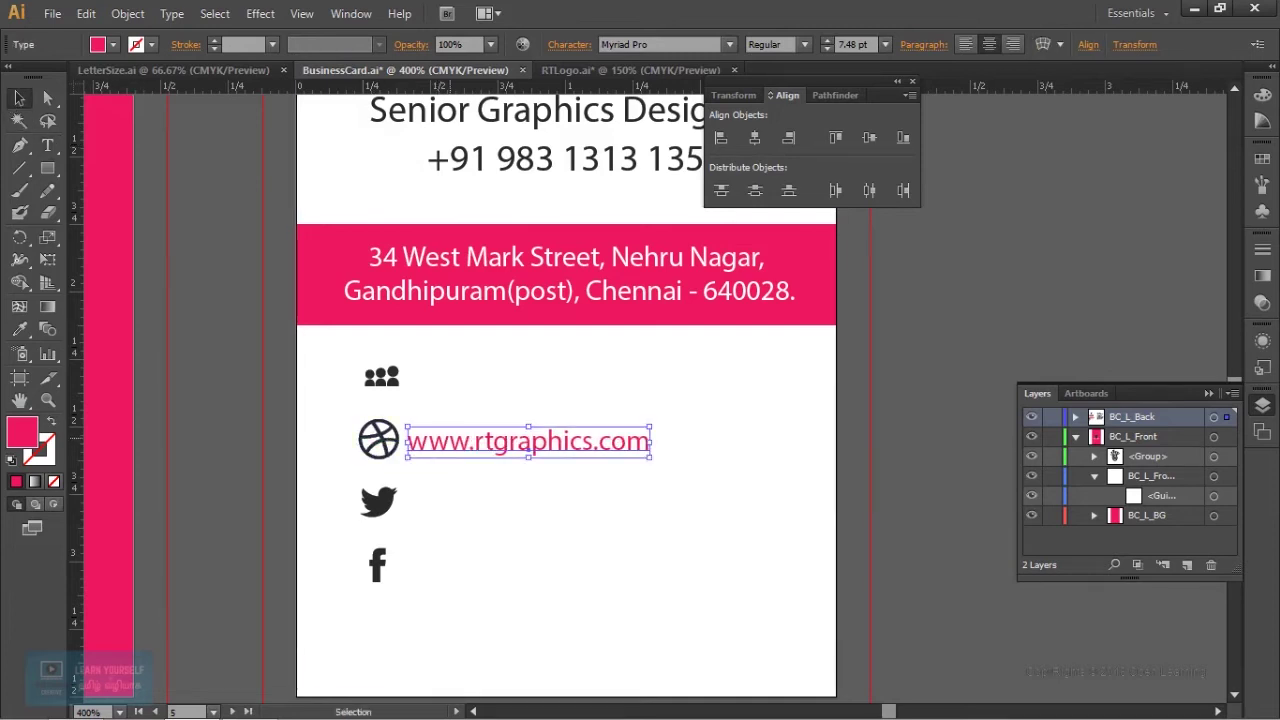
{"action": "left_click_drag", "start_coordinate": [500, 441], "coordinate": [512, 435]}
{"action": "key", "text": "ctrl+shift+a"}
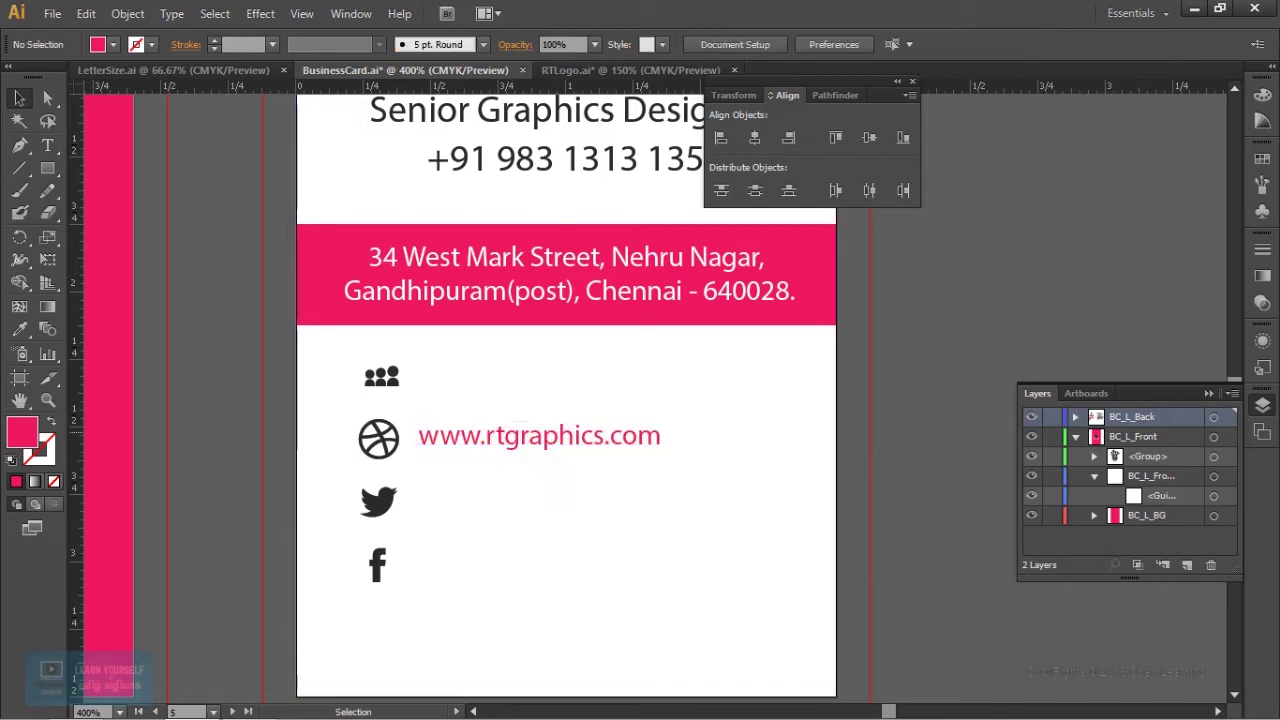
{"action": "left_click_drag", "start_coordinate": [595, 437], "coordinate": [600, 406]}
Add a website copy beside the Twitter icon and copy the e-mail address from the reference text.
{"action": "mouse_move", "coordinate": [607, 384]}
{"action": "left_mouse_down"}
{"action": "mouse_move", "coordinate": [600, 574]}
{"action": "mouse_move", "coordinate": [278, 470]}
{"action": "left_mouse_up"}
{"action": "scroll", "coordinate": [345, 500], "scroll_direction": "down", "scroll_amount": 1}
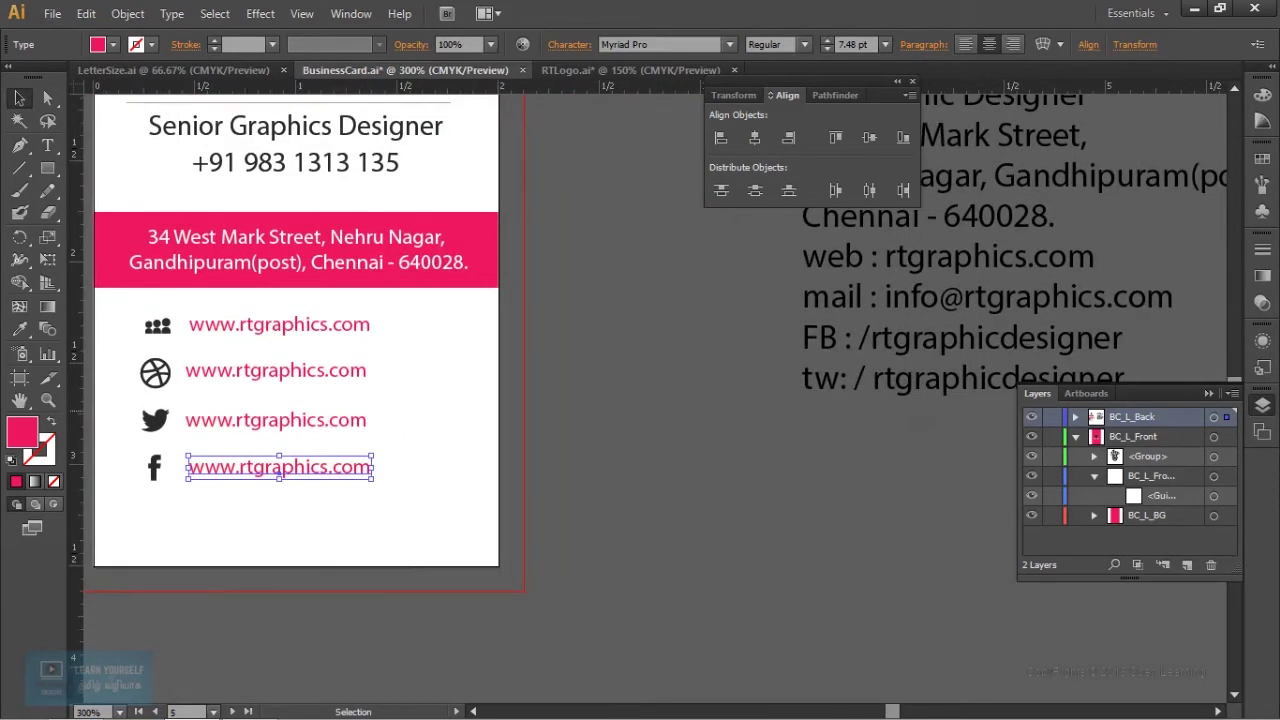
{"action": "key", "text": "t"}
{"action": "left_click_drag", "start_coordinate": [888, 297], "coordinate": [1174, 297]}
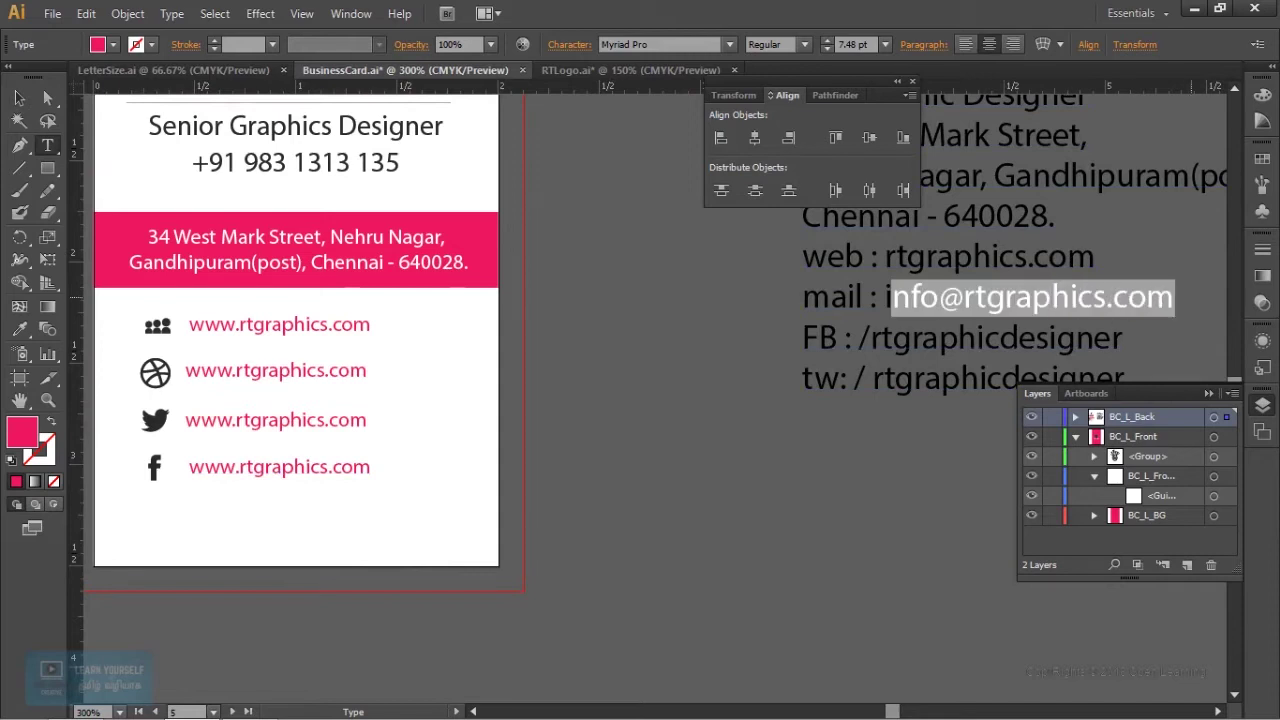
{"action": "left_click_drag", "start_coordinate": [884, 297], "coordinate": [1174, 297]}
{"action": "key", "text": "ctrl+c"}
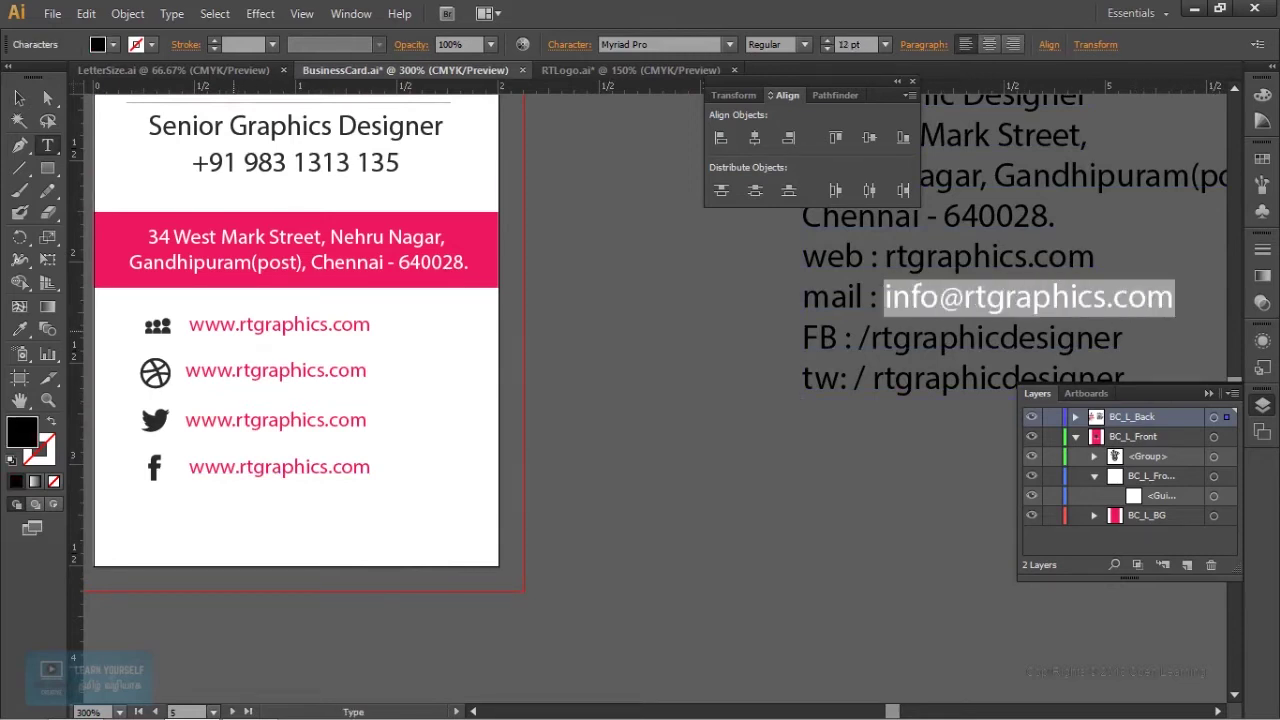
Replace the line beside the people icon with the e-mail address.
{"action": "left_click", "coordinate": [234, 325]}
{"action": "left_click_drag", "start_coordinate": [188, 325], "coordinate": [372, 325]}
{"action": "key", "text": "ctrl+v"}
{"action": "key", "text": "Escape"}
{"action": "double_click", "coordinate": [569, 320]}
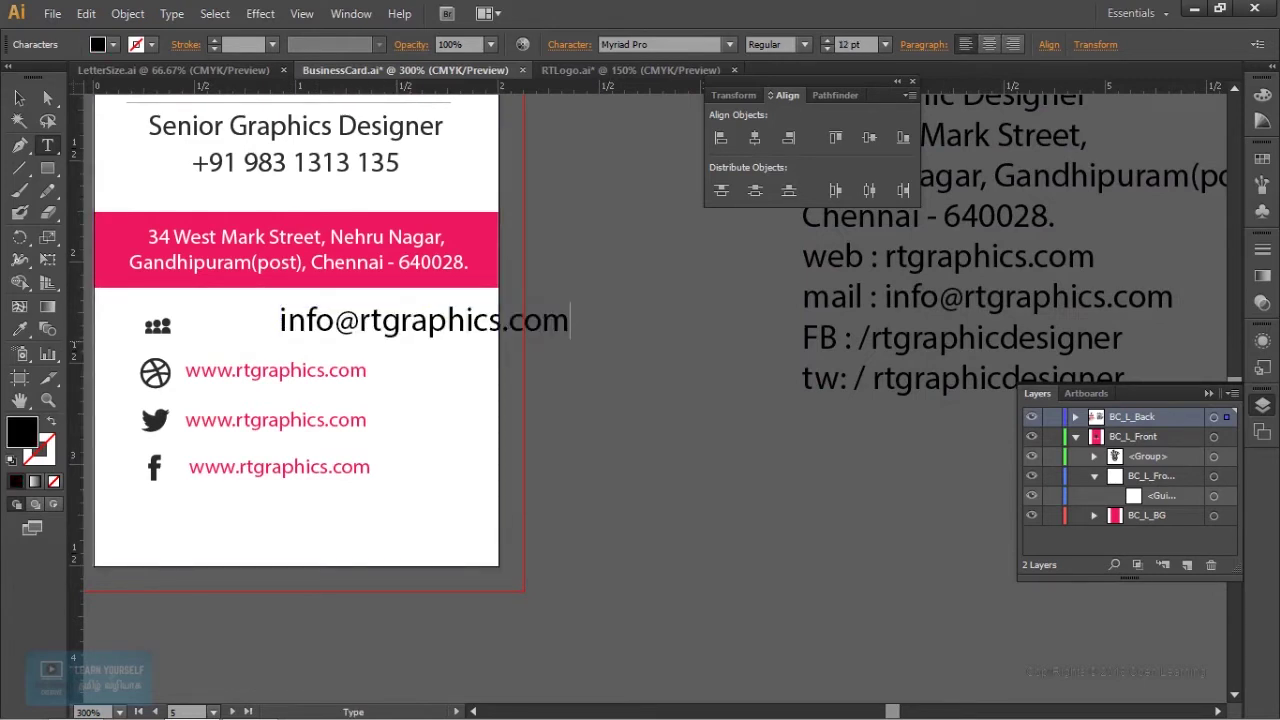
Replace the lines beside the Facebook and Twitter icons with their handles from the reference text.
{"action": "left_click_drag", "start_coordinate": [870, 338], "coordinate": [1122, 338]}
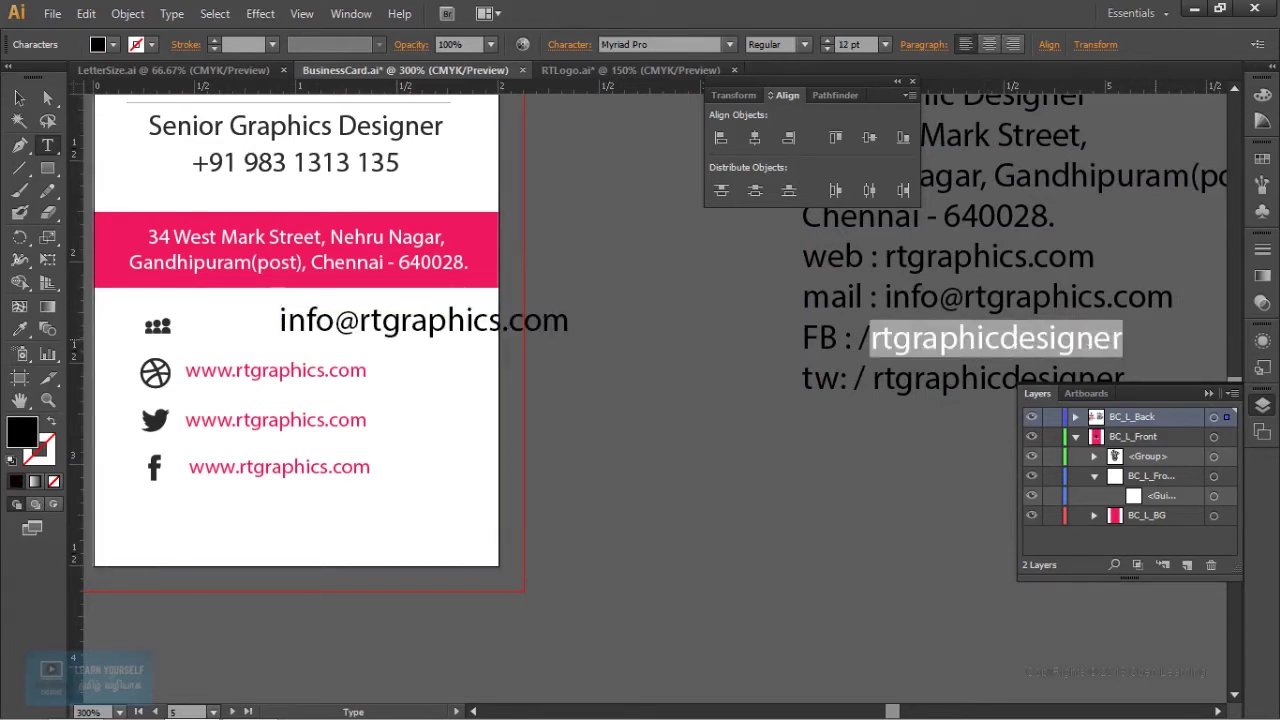
{"action": "left_click_drag", "start_coordinate": [1122, 338], "coordinate": [858, 338]}
{"action": "left_click_drag", "start_coordinate": [188, 467], "coordinate": [370, 467]}
{"action": "key", "text": "ctrl+v"}
{"action": "left_click_drag", "start_coordinate": [855, 378], "coordinate": [1125, 378]}
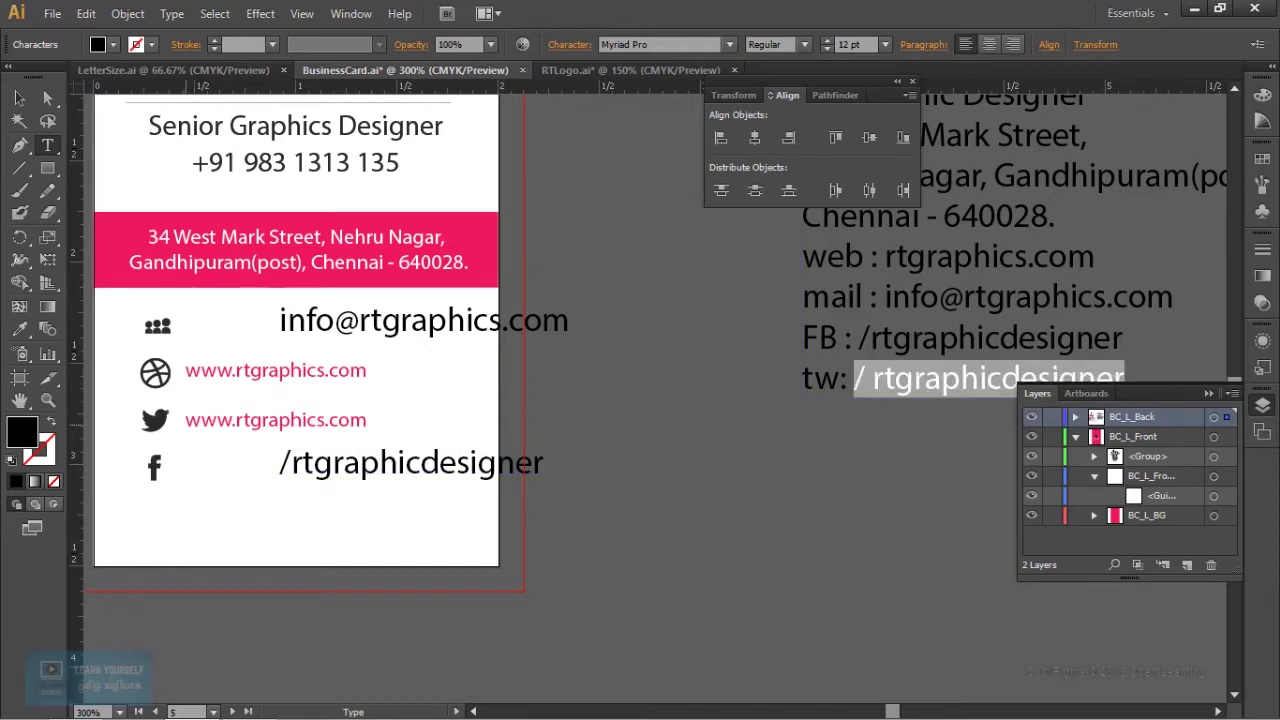
{"action": "key", "text": "ctrl+c"}
{"action": "left_click_drag", "start_coordinate": [186, 420], "coordinate": [368, 420]}
{"action": "key", "text": "ctrl+v"}
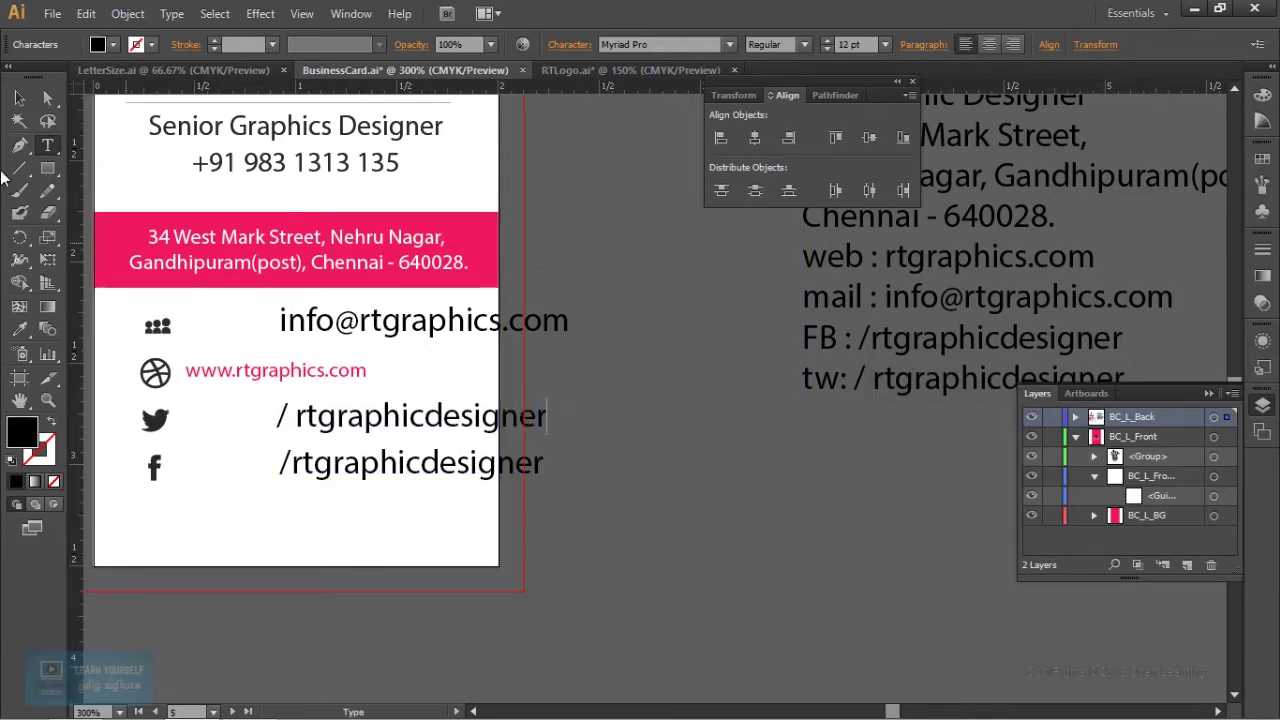
Eyedropper the pink website style onto the Twitter handle and e-mail lines.
{"action": "left_click", "coordinate": [19, 98]}
{"action": "left_click", "coordinate": [423, 320], "text": "shift"}
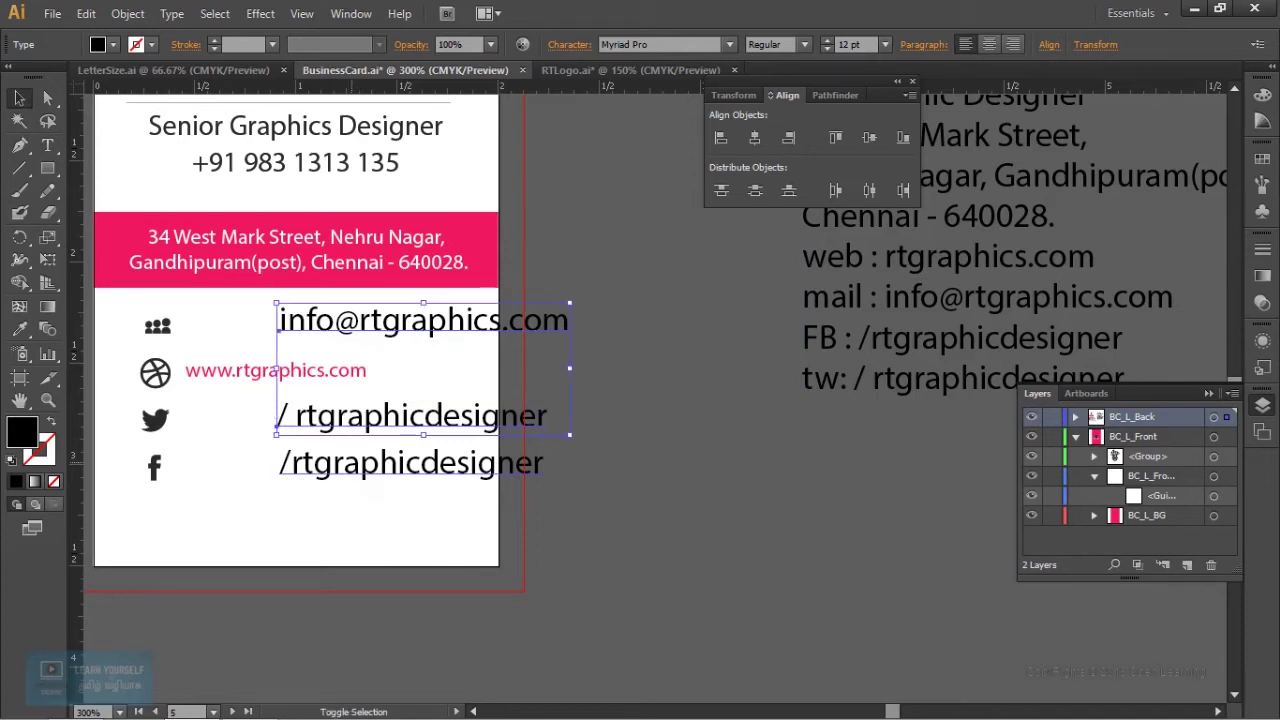
{"action": "left_click", "coordinate": [19, 333]}
{"action": "left_click", "coordinate": [275, 371]}
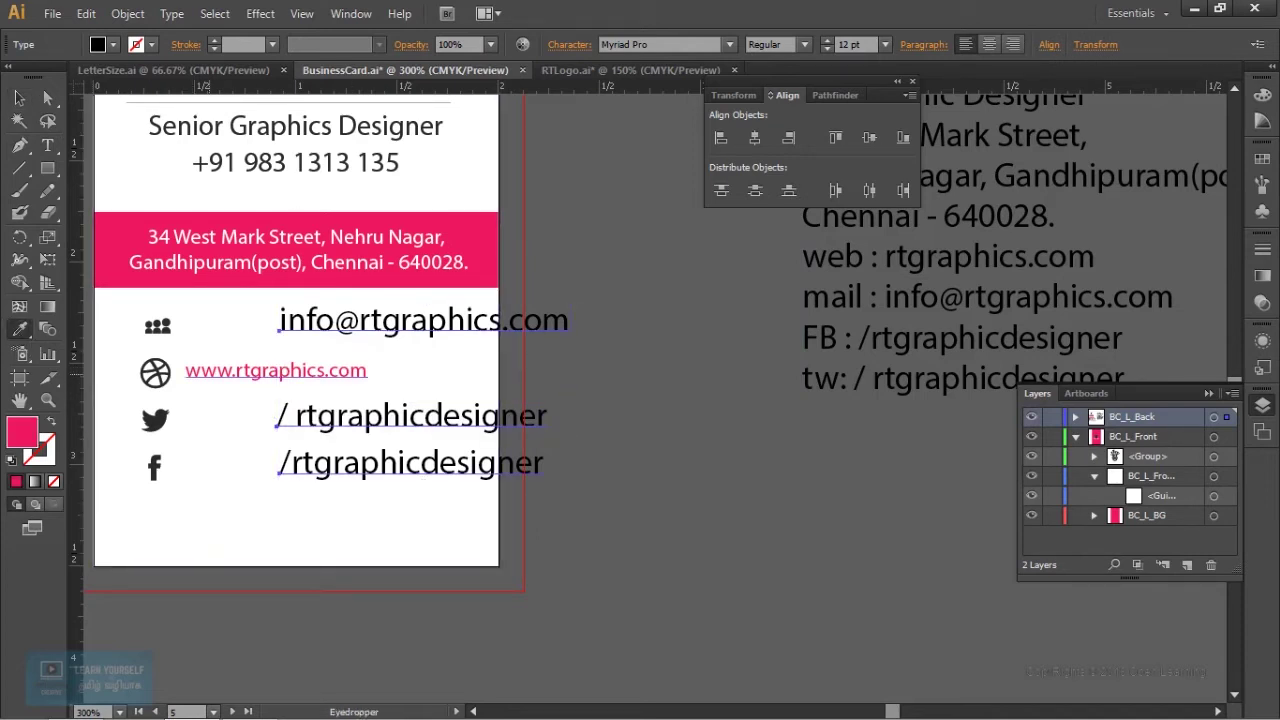
{"action": "left_click", "coordinate": [19, 97]}
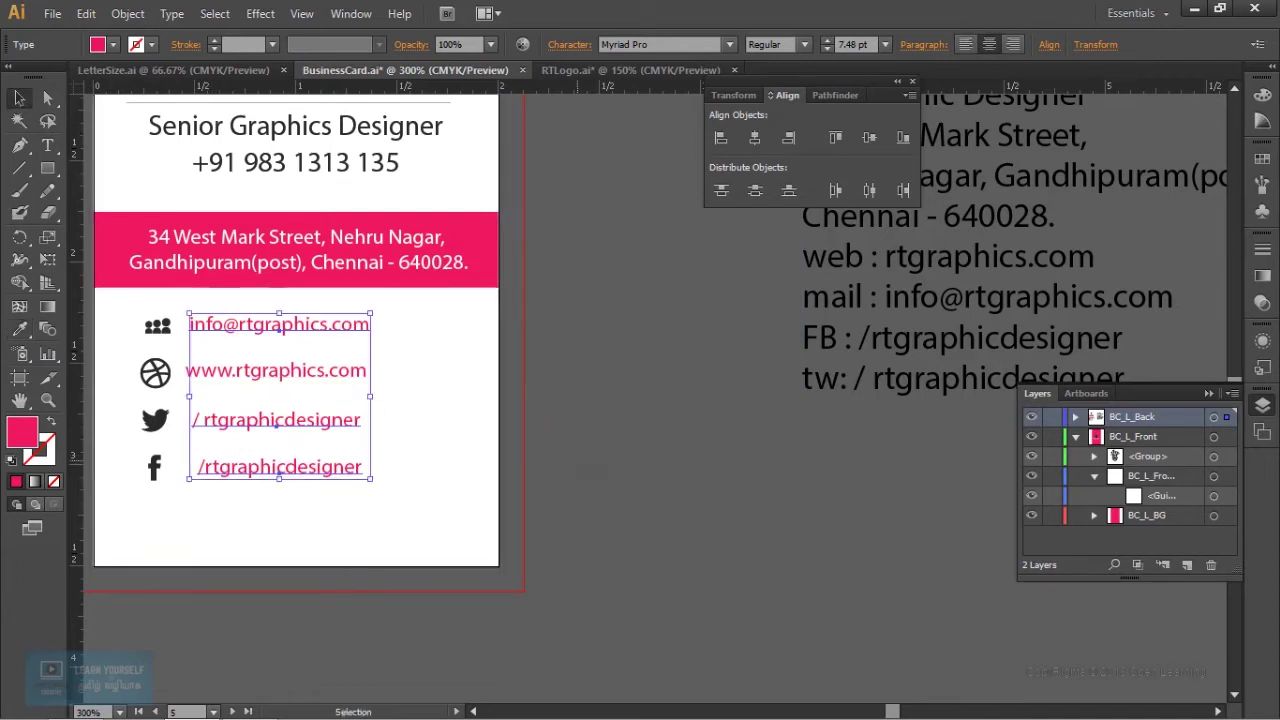
{"action": "scroll", "coordinate": [420, 350], "scroll_direction": "up", "scroll_amount": 1}
{"action": "scroll", "coordinate": [420, 350], "scroll_direction": "left", "scroll_amount": 3}
{"action": "key", "text": "ctrl+shift+a"}
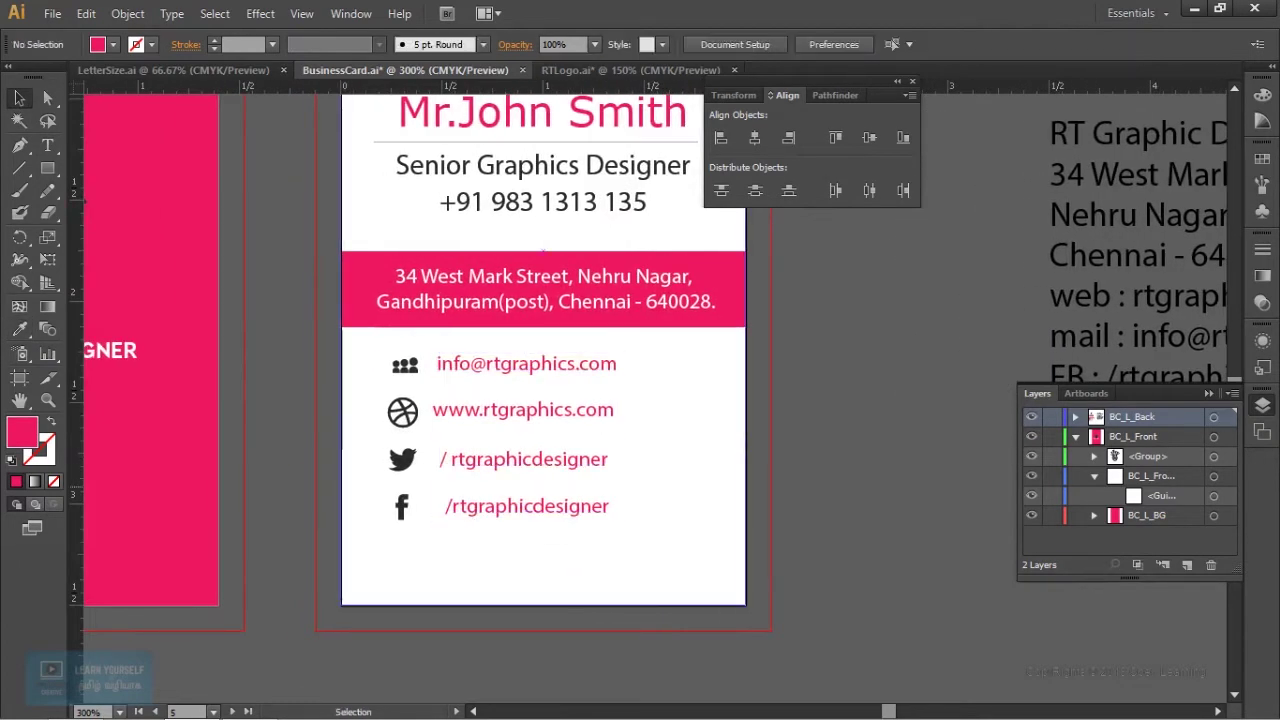
Vertically centre the e-mail and website lines on their people and dribbble icons.
{"action": "key", "text": "ctrl+plus"}
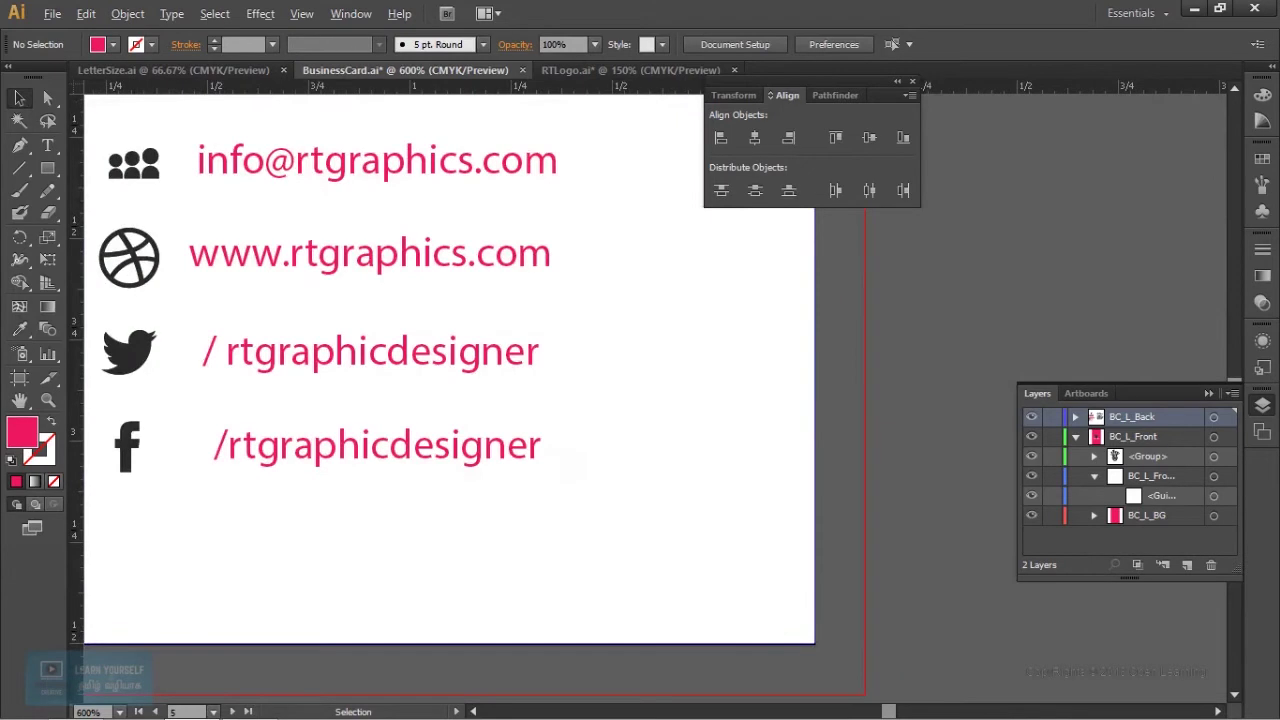
{"action": "left_click_drag", "start_coordinate": [311, 278], "coordinate": [337, 334]}
{"action": "left_click", "coordinate": [303, 318]}
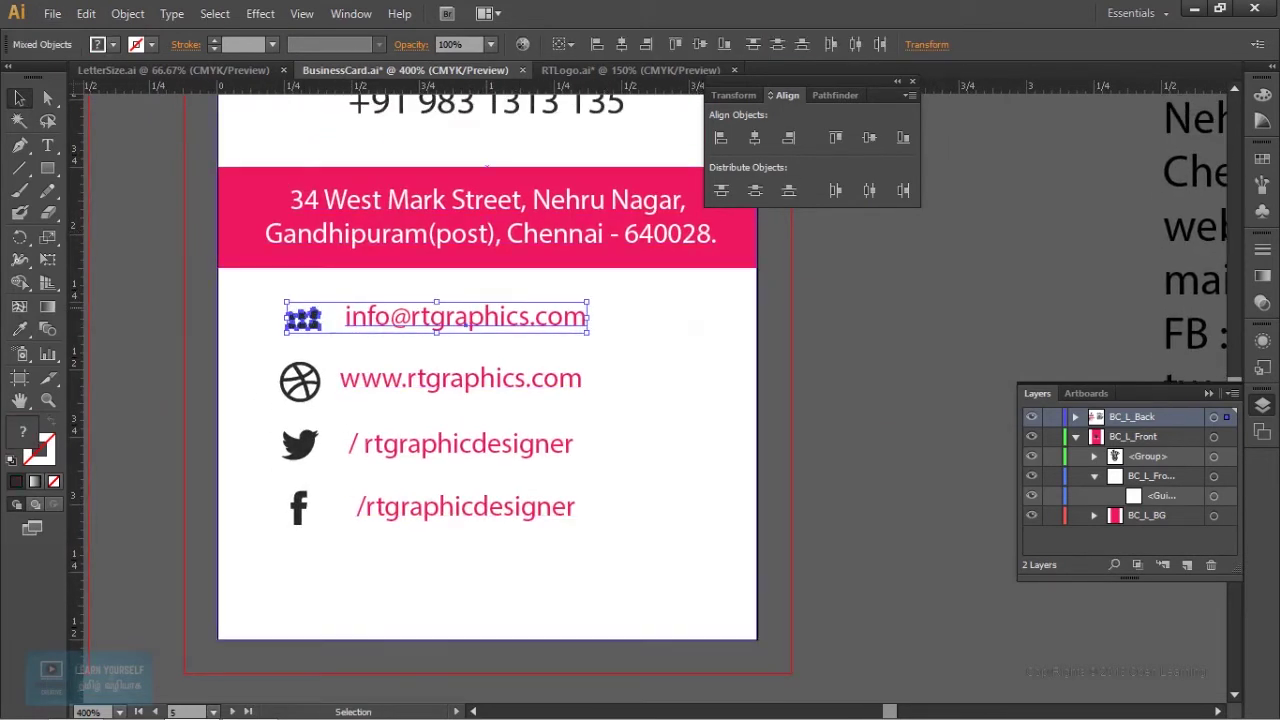
{"action": "left_click", "coordinate": [700, 47]}
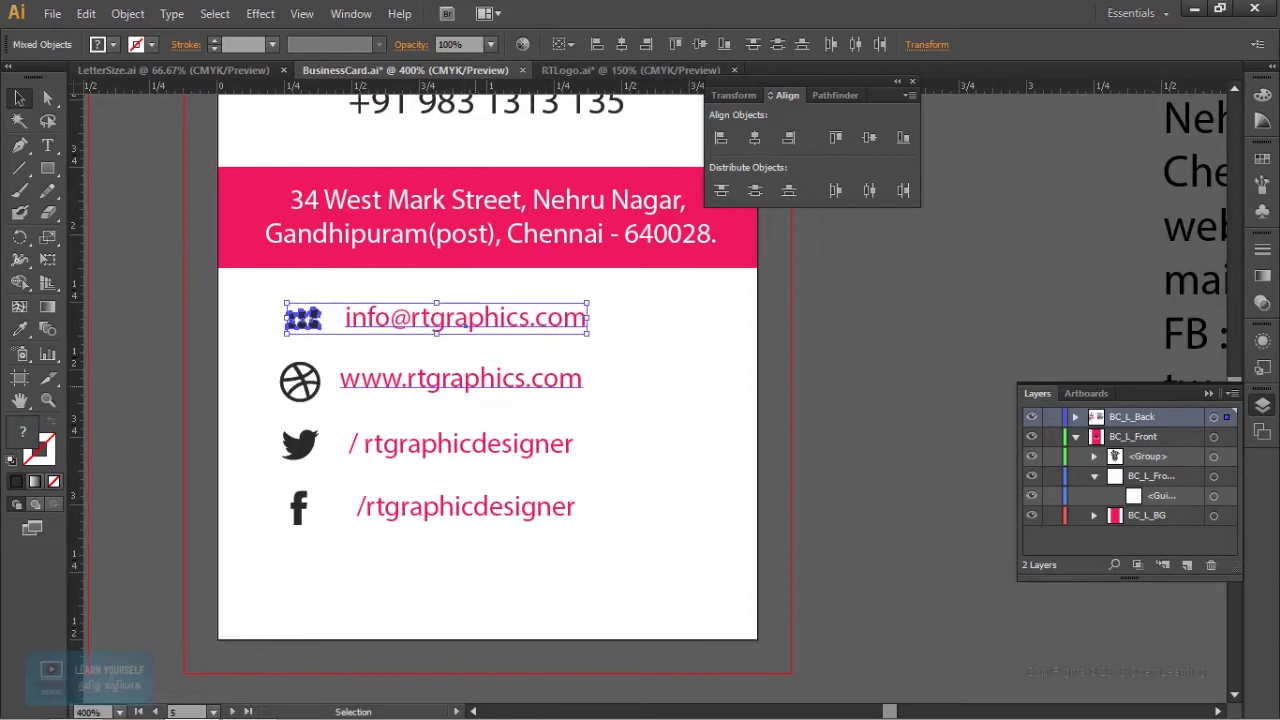
{"action": "left_click", "coordinate": [300, 381]}
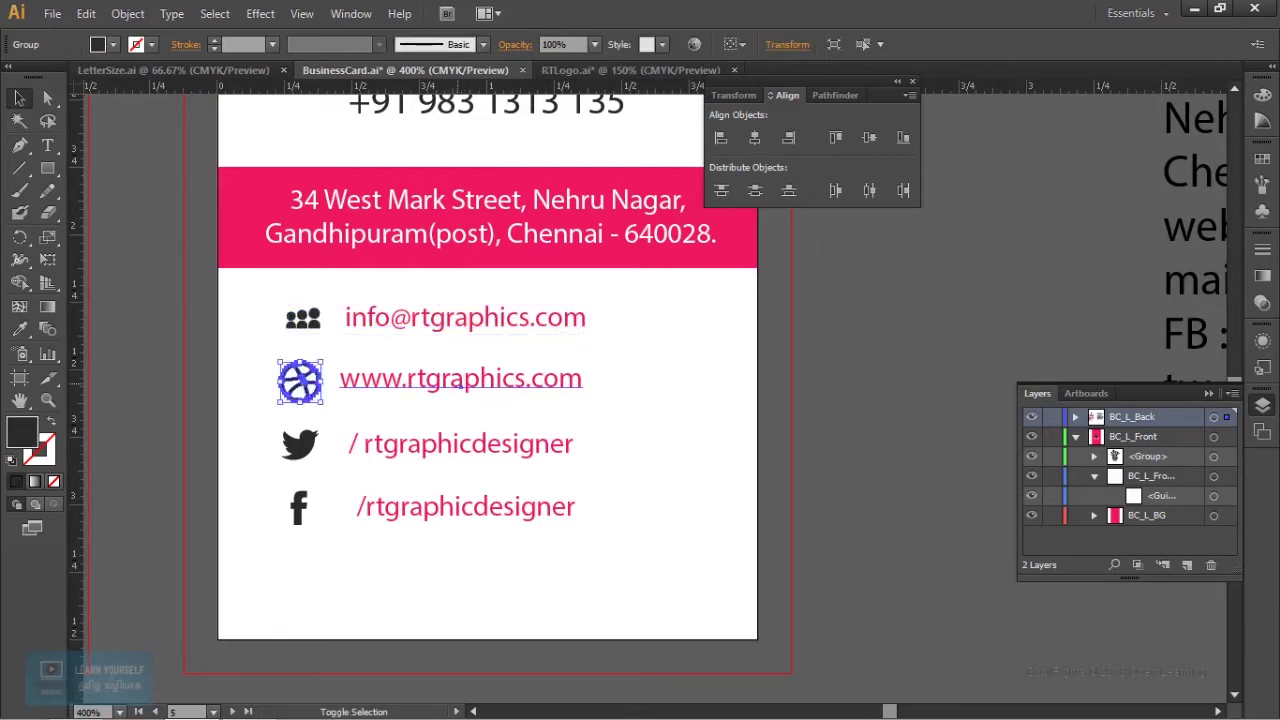
{"action": "left_click", "coordinate": [460, 380], "text": "shift"}
{"action": "left_click", "coordinate": [700, 47]}
Vertically centre the Twitter and Facebook handles on their icons and line the two handles up.
{"action": "left_click", "coordinate": [300, 443]}
{"action": "left_click", "coordinate": [460, 443], "text": "shift"}
{"action": "left_click", "coordinate": [700, 44]}
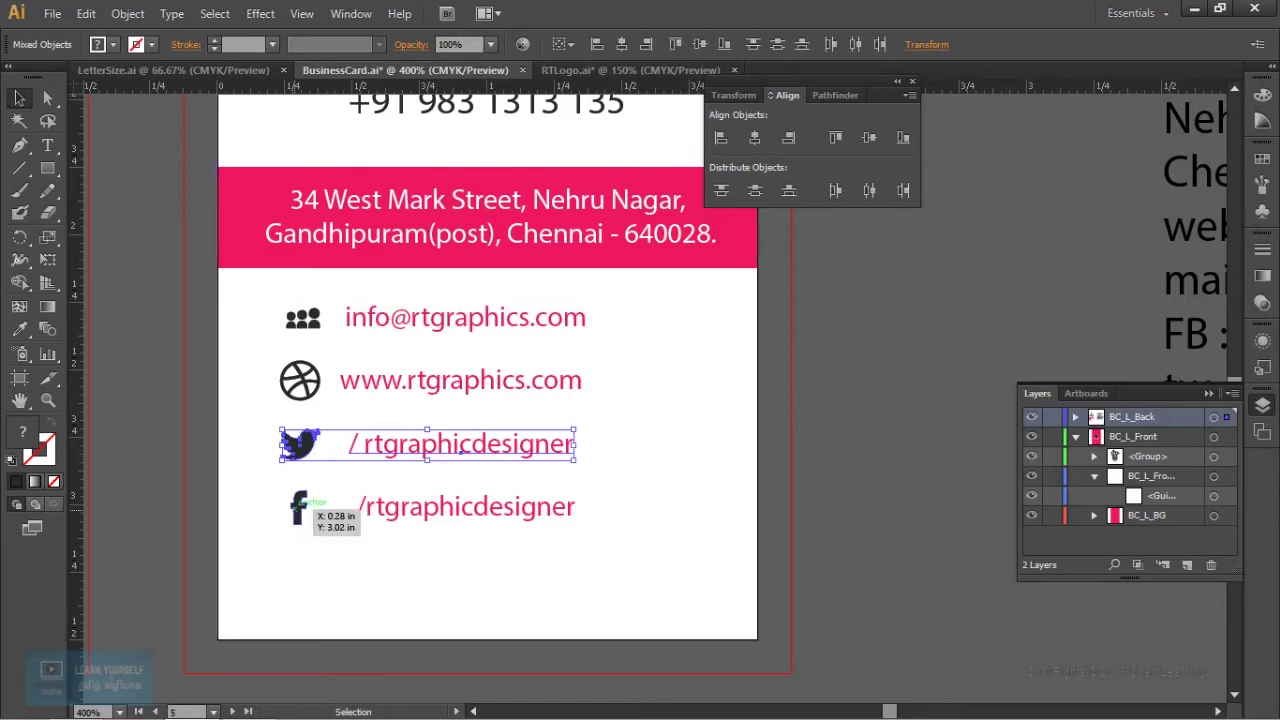
{"action": "left_click", "coordinate": [298, 507]}
{"action": "left_click", "coordinate": [465, 507], "text": "shift"}
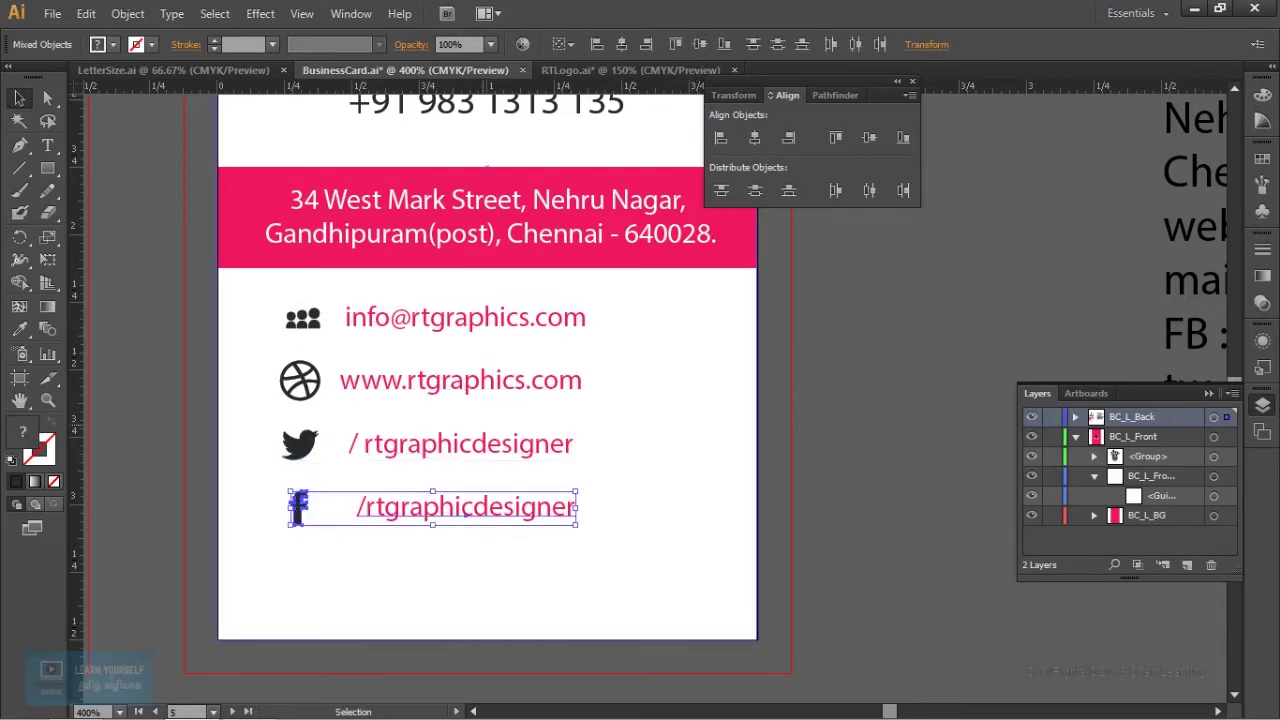
{"action": "left_click", "coordinate": [330, 560]}
{"action": "left_click_drag", "start_coordinate": [519, 510], "coordinate": [505, 512]}
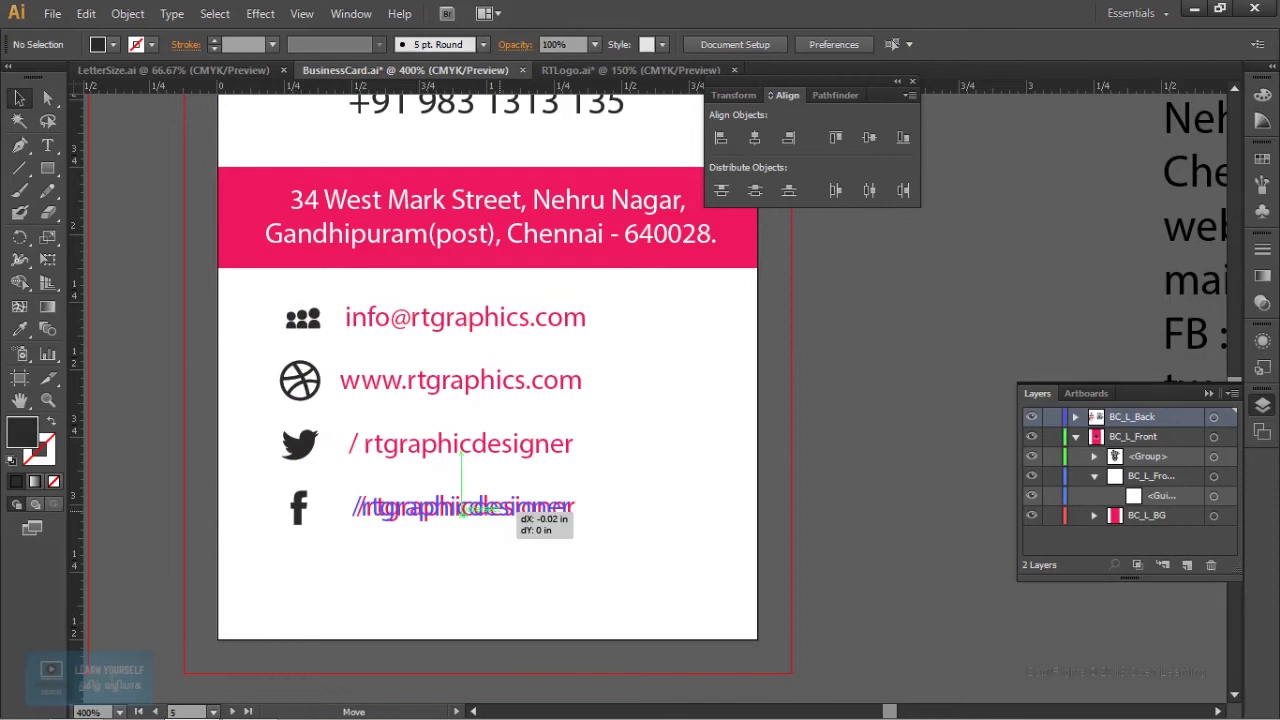
{"action": "left_click_drag", "start_coordinate": [515, 444], "coordinate": [503, 444]}
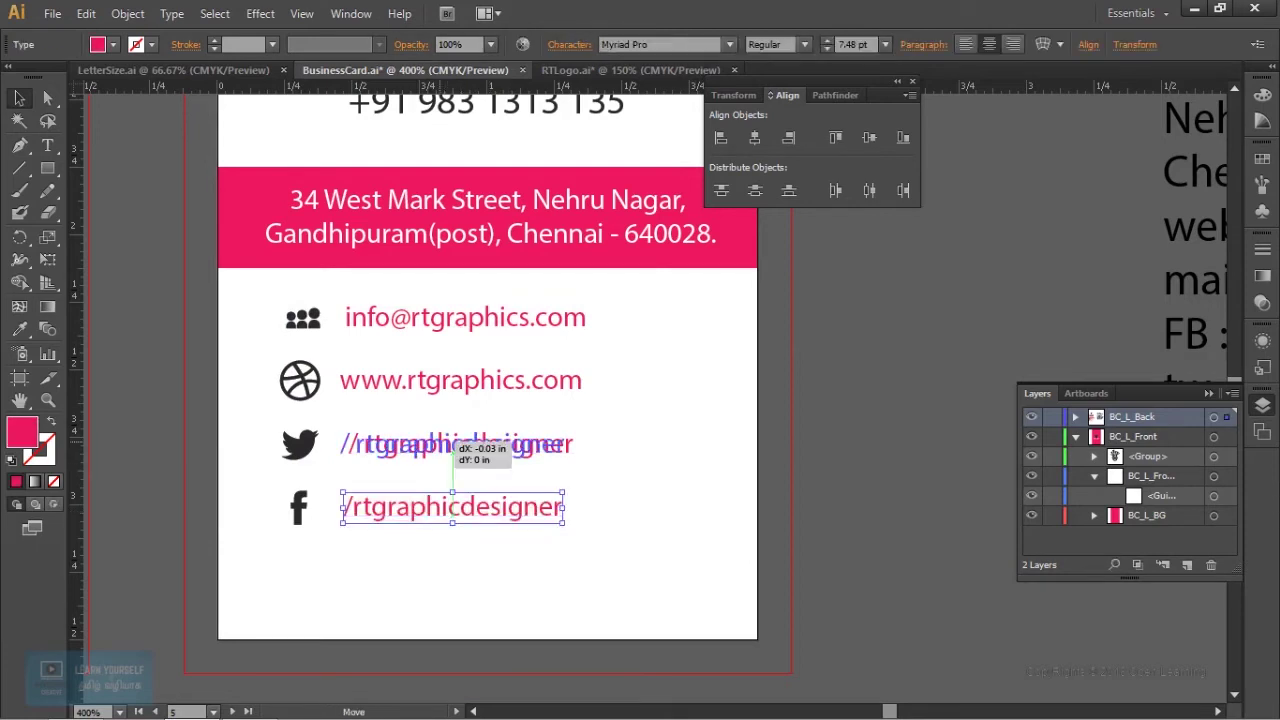
Left-align the four contact lines.
{"action": "left_click", "coordinate": [465, 317]}
{"action": "left_click", "coordinate": [460, 380], "text": "shift"}
{"action": "left_click", "coordinate": [450, 444], "text": "shift"}
{"action": "left_click", "coordinate": [452, 507], "text": "shift"}
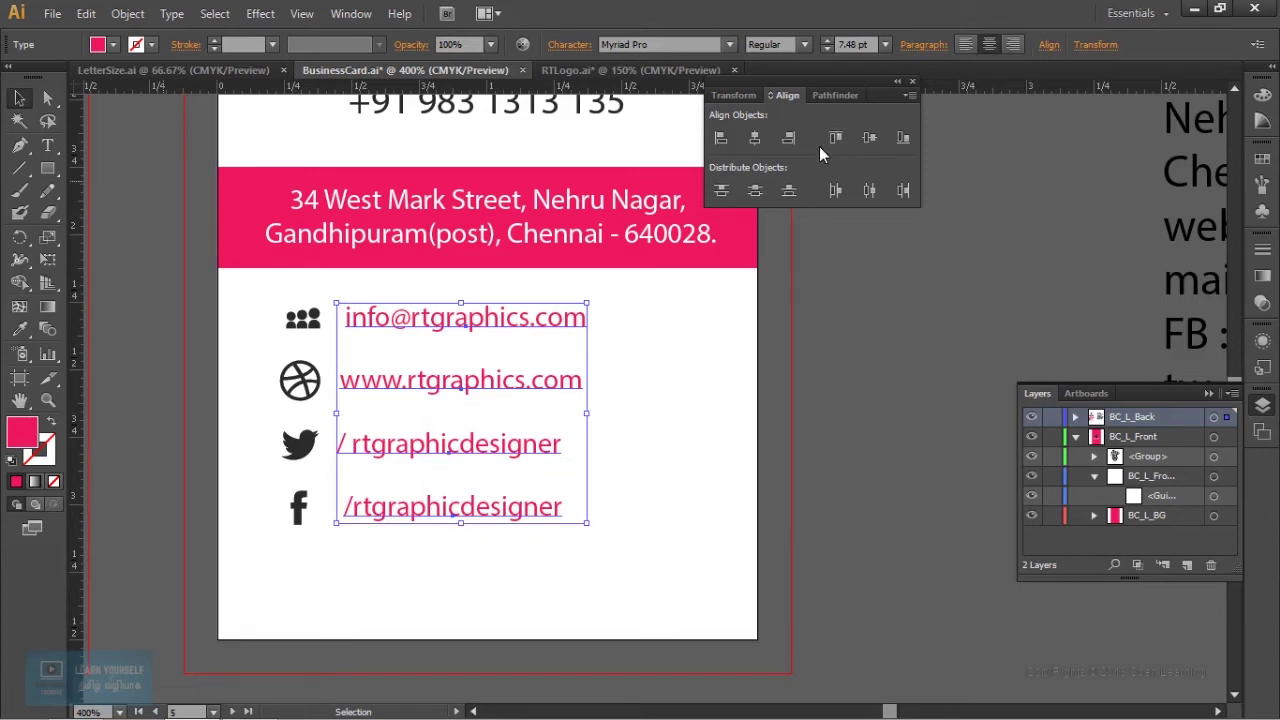
{"action": "left_click", "coordinate": [721, 139]}
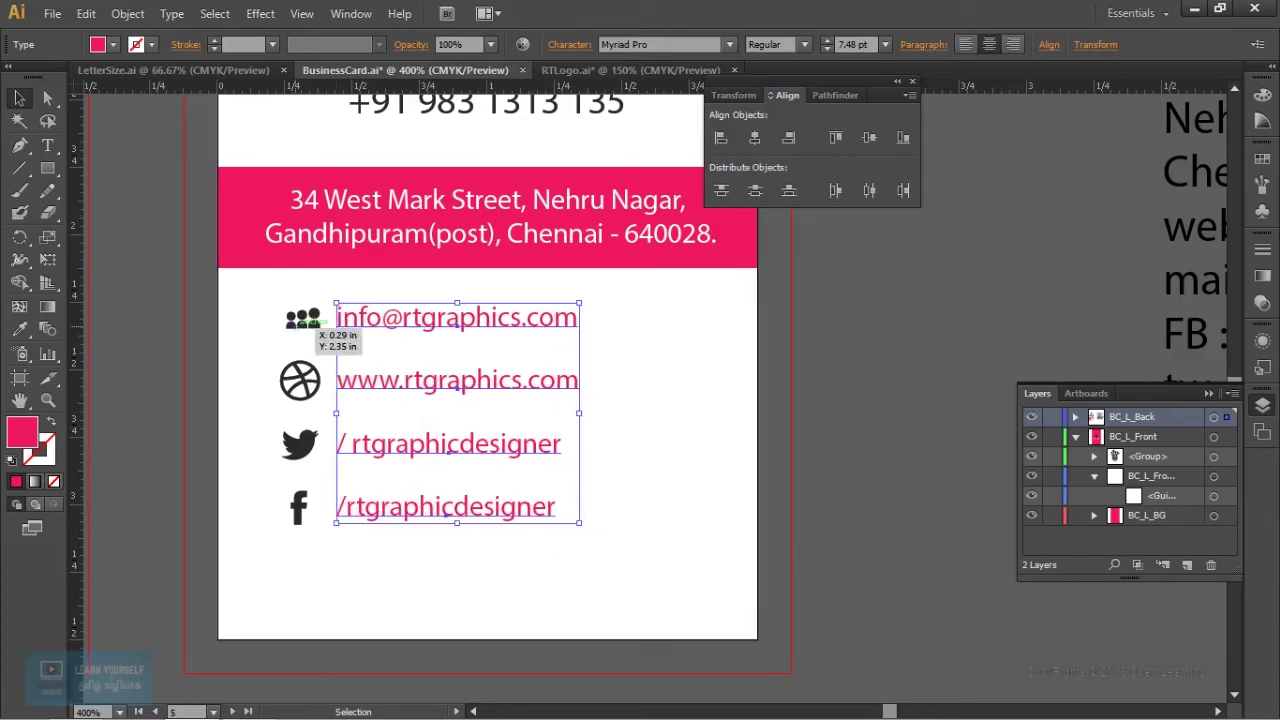
Group the four icons with the four contact lines.
{"action": "left_click", "coordinate": [303, 318]}
{"action": "left_click", "coordinate": [300, 380], "text": "shift"}
{"action": "left_click", "coordinate": [300, 443], "text": "shift"}
{"action": "left_click", "coordinate": [298, 507], "text": "shift"}
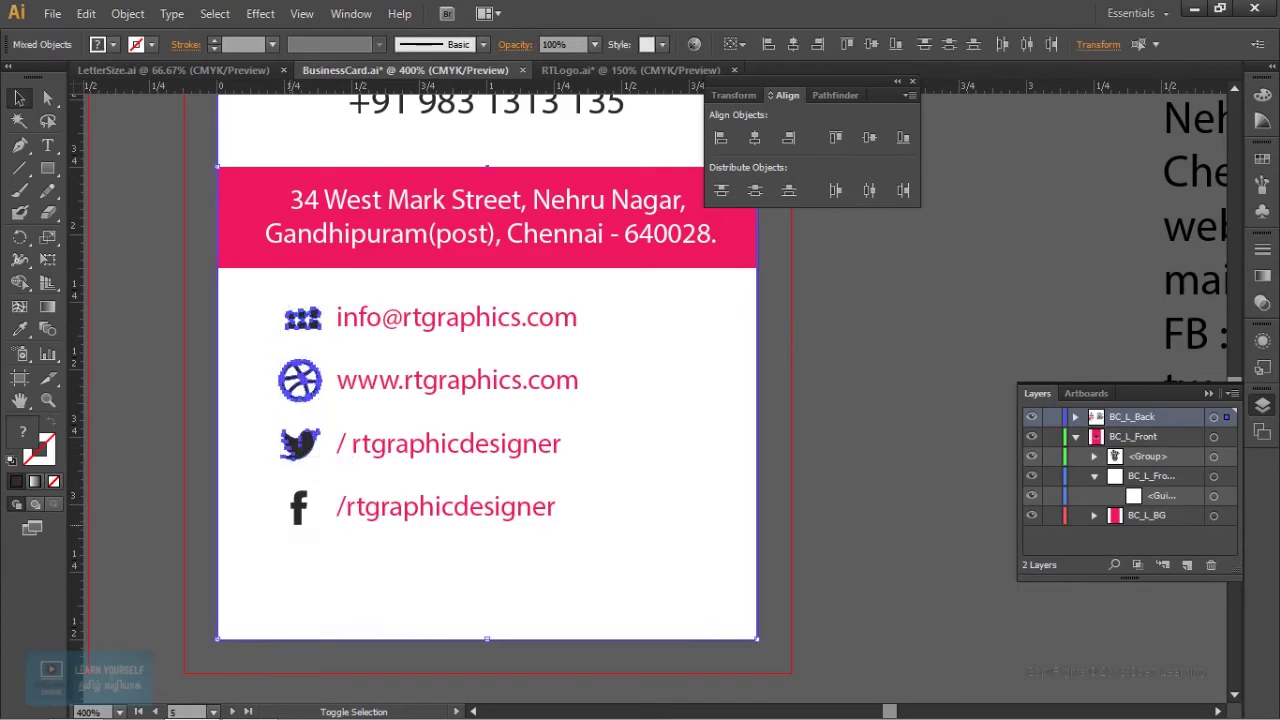
{"action": "left_click", "coordinate": [303, 318]}
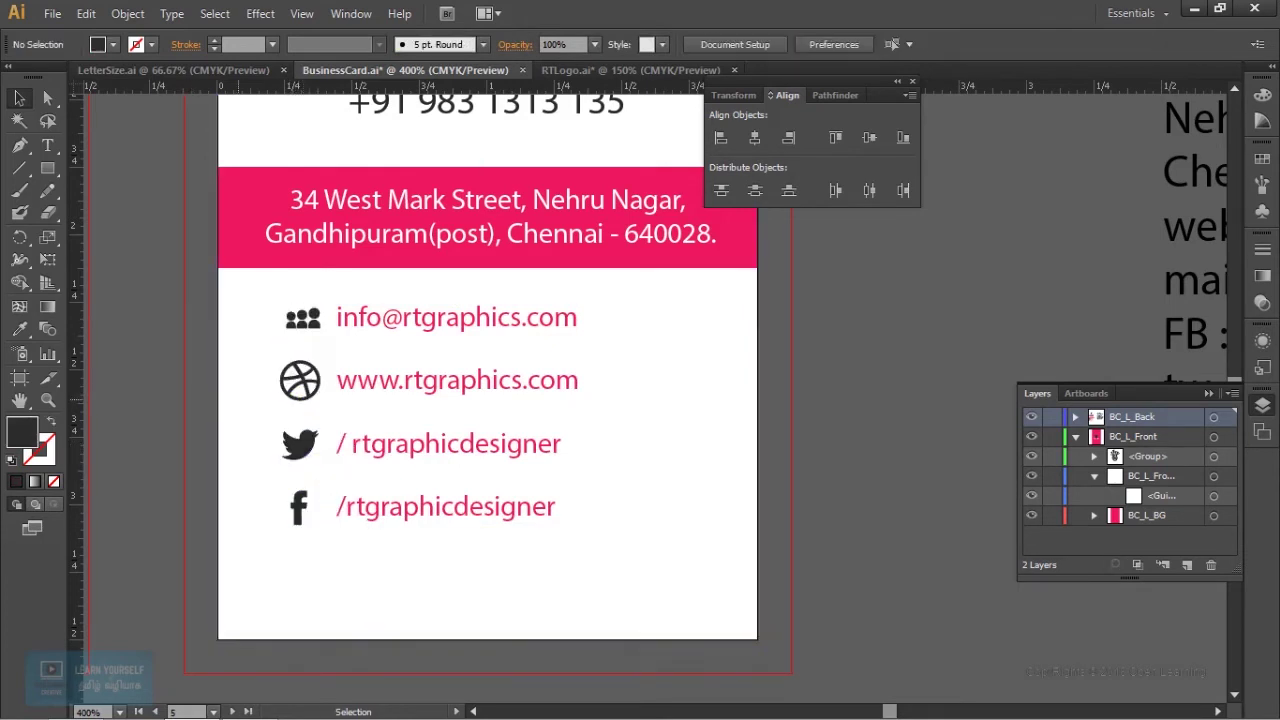
{"action": "left_click", "coordinate": [300, 380], "text": "shift"}
{"action": "left_click", "coordinate": [300, 443], "text": "shift"}
{"action": "left_click", "coordinate": [300, 500], "text": "shift"}
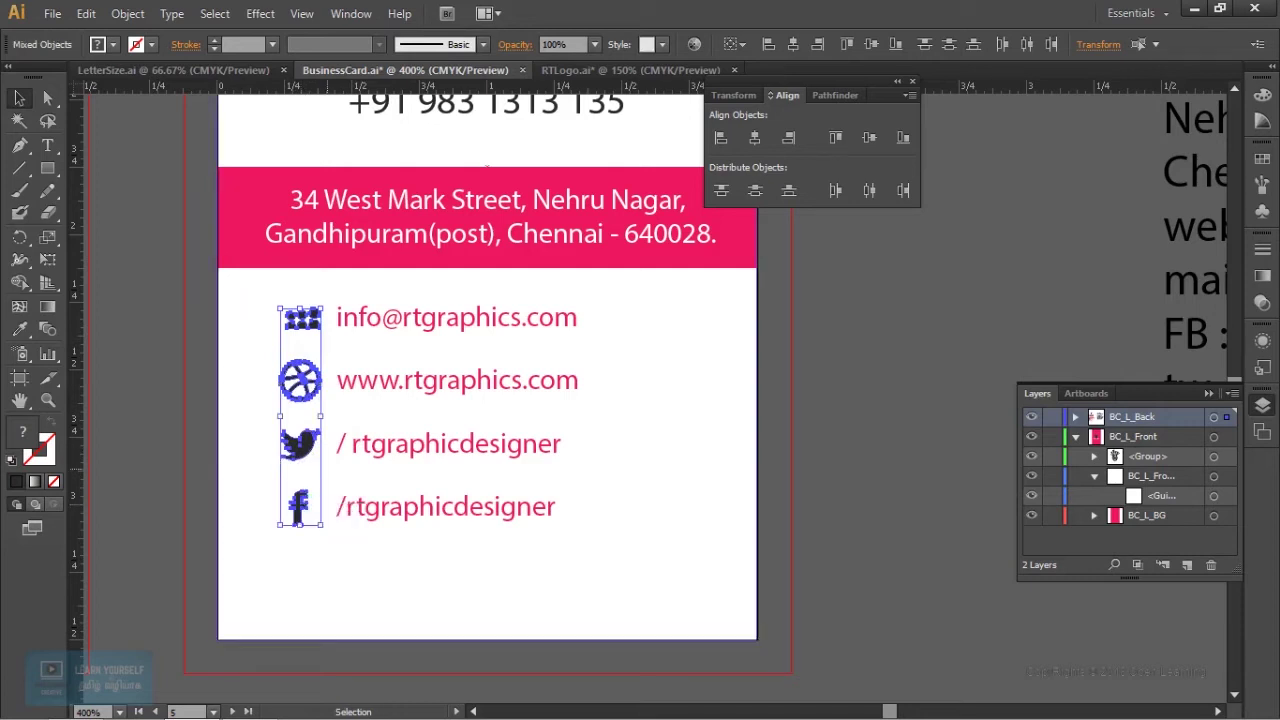
{"action": "left_click", "coordinate": [460, 318], "text": "shift"}
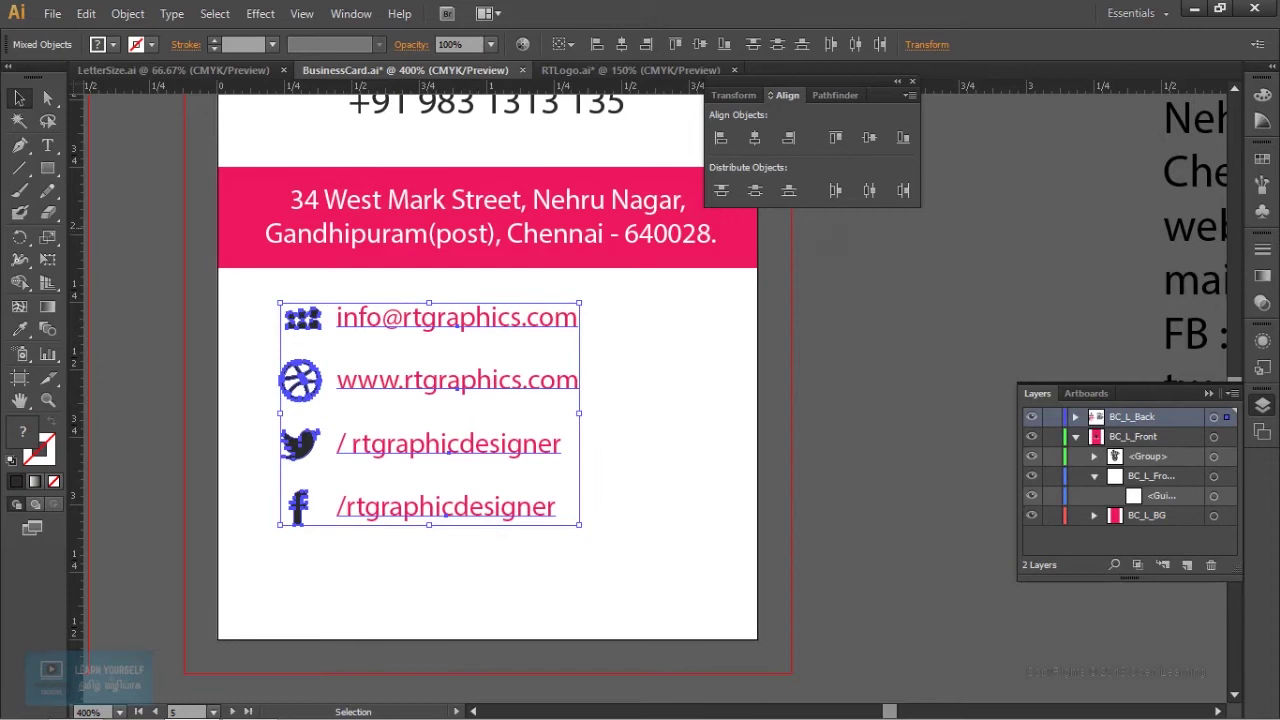
{"action": "key", "text": "ctrl+g"}
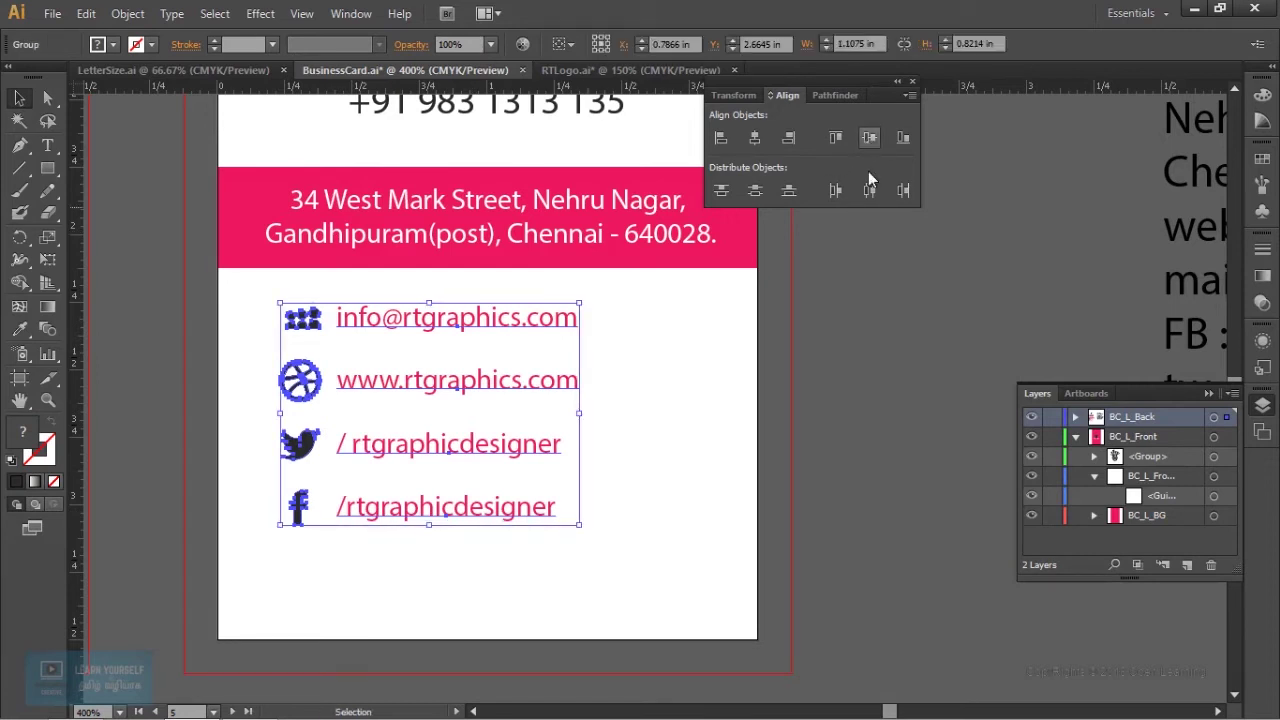
Set the Align panel to align relative to the artboard.
{"action": "left_click", "coordinate": [756, 140]}
{"action": "left_click", "coordinate": [950, 250]}
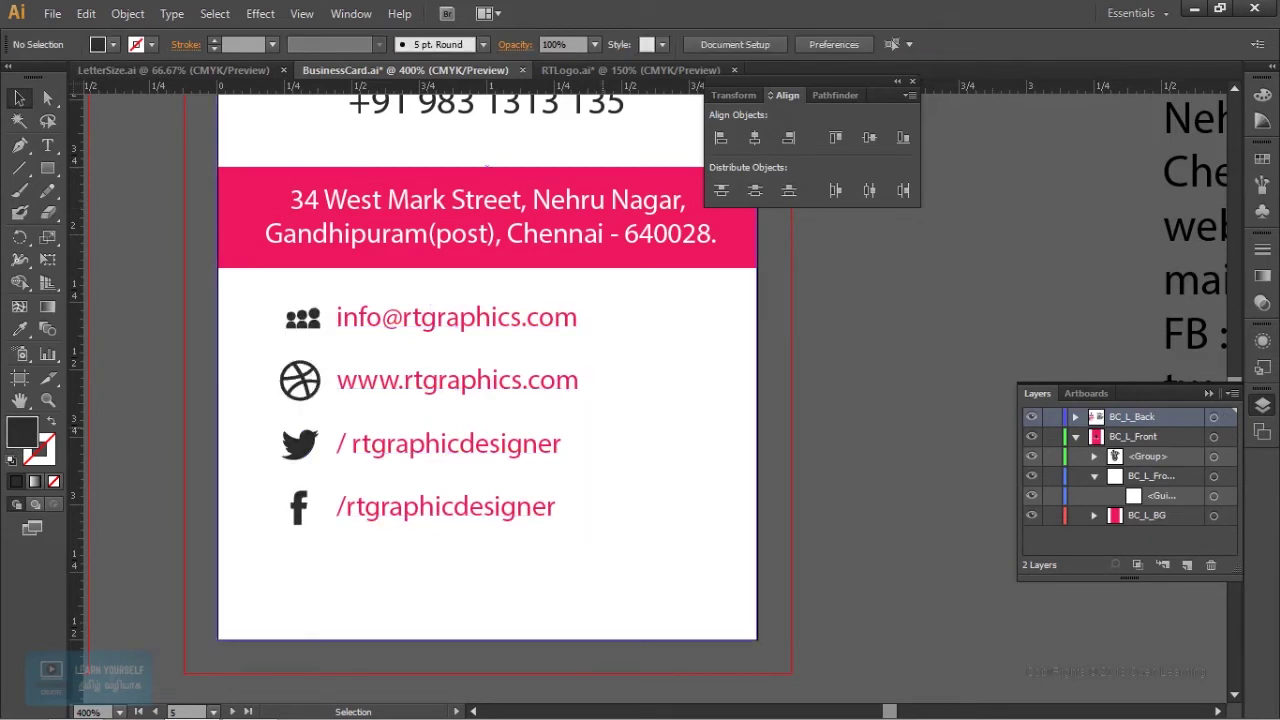
{"action": "left_click", "coordinate": [300, 380]}
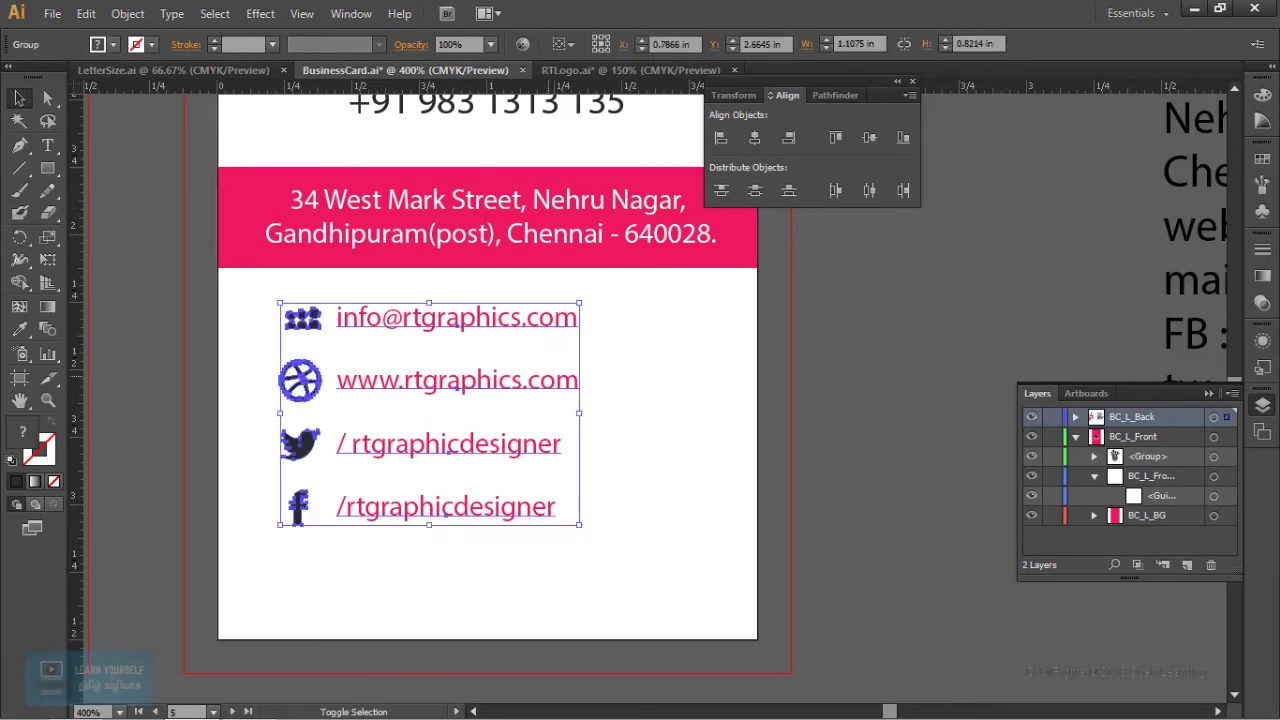
{"action": "left_click", "coordinate": [480, 225], "text": "shift"}
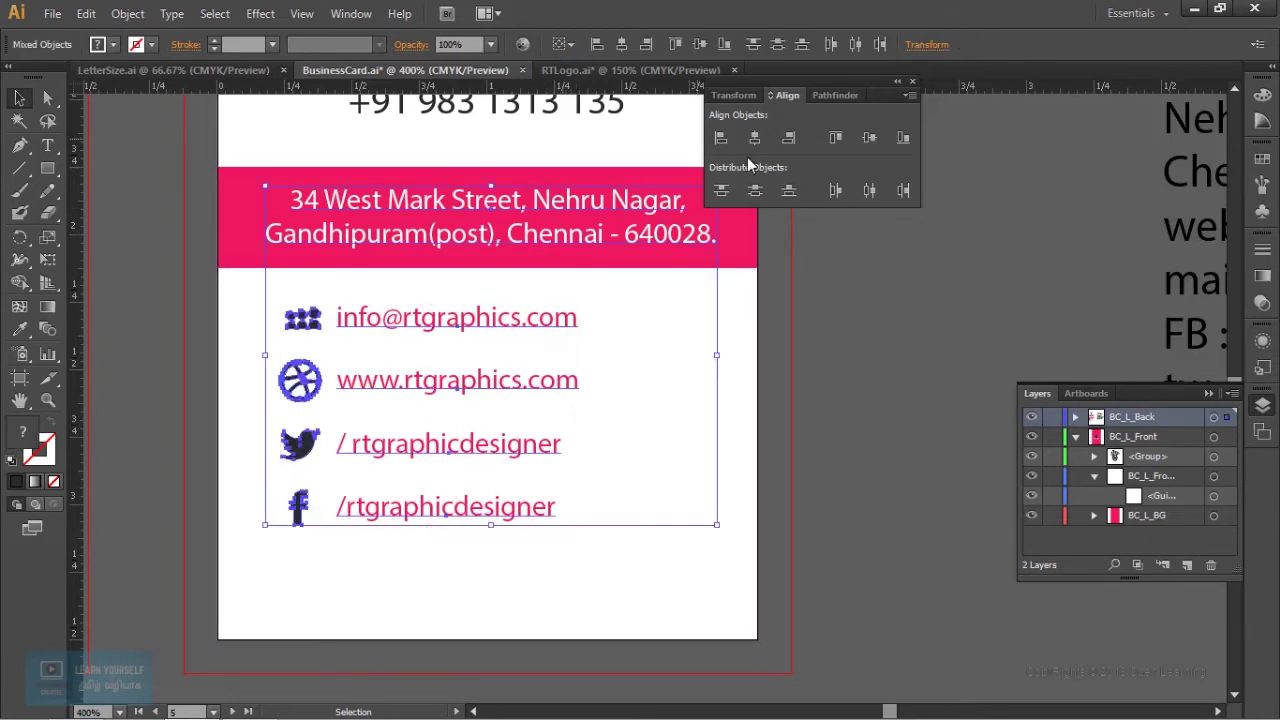
{"action": "left_click", "coordinate": [570, 46]}
Centre the contact group horizontally on the front card.
{"action": "left_click", "coordinate": [601, 106]}
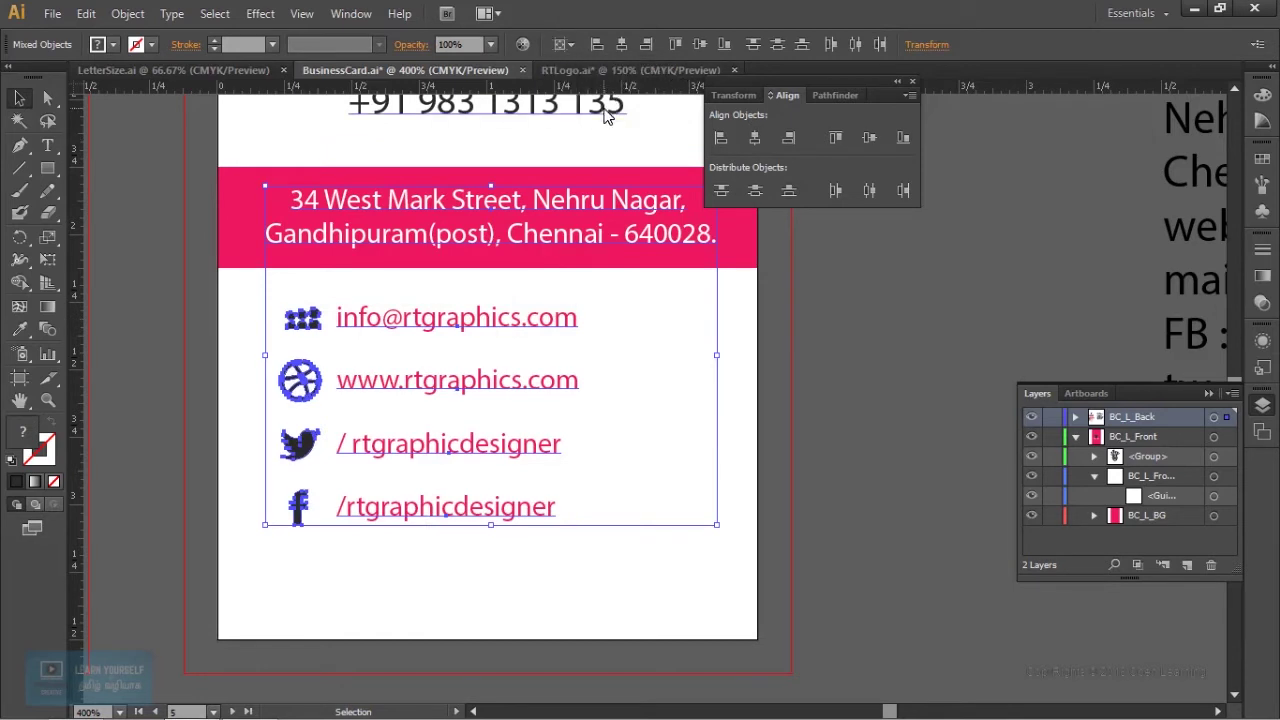
{"action": "left_click", "coordinate": [500, 590]}
{"action": "left_click", "coordinate": [300, 380]}
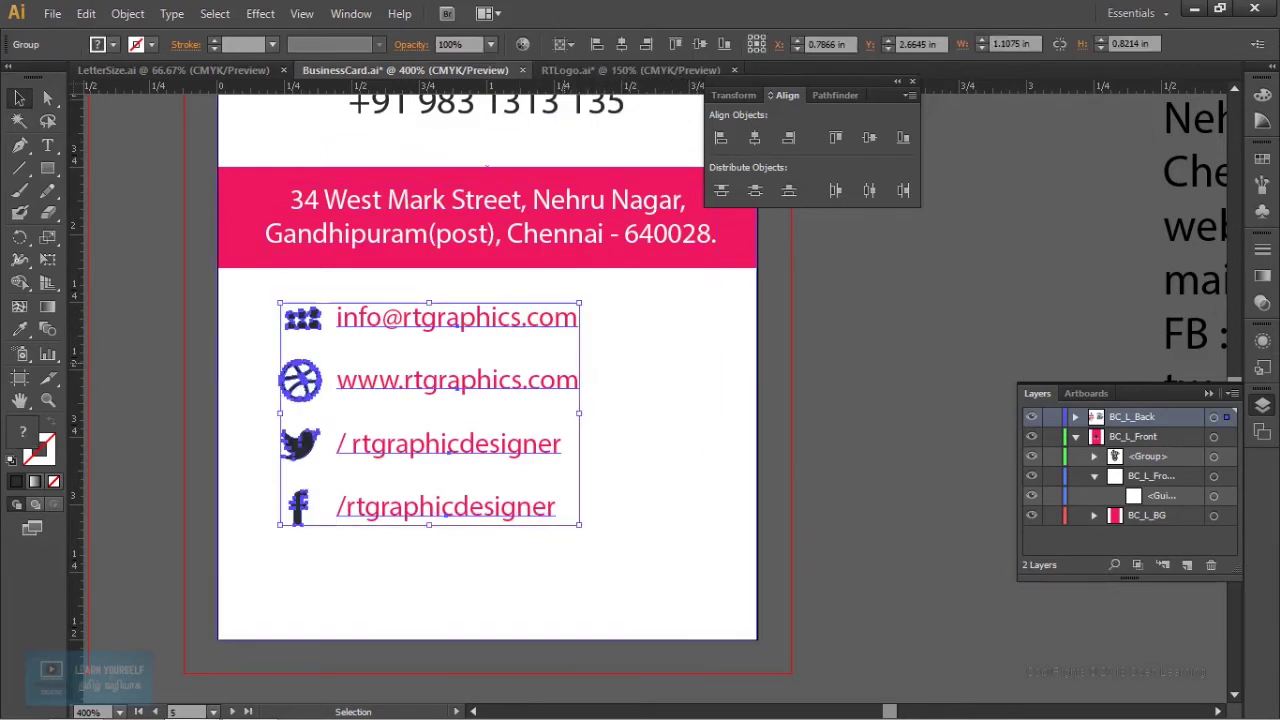
{"action": "left_click", "coordinate": [757, 139]}
{"action": "key", "text": "ctrl+shift+a"}
{"action": "key", "text": "ctrl+minus"}
{"action": "key", "text": "ctrl+minus"}
{"action": "key", "text": "ctrl+minus"}
{"action": "key", "text": "ctrl+minus"}
{"action": "key", "text": "ctrl+plus"}
{"action": "key", "text": "ctrl+plus"}
Copy the pink address band and paste a duplicate in front, just below the original.
{"action": "key", "text": "ctrl+minus"}
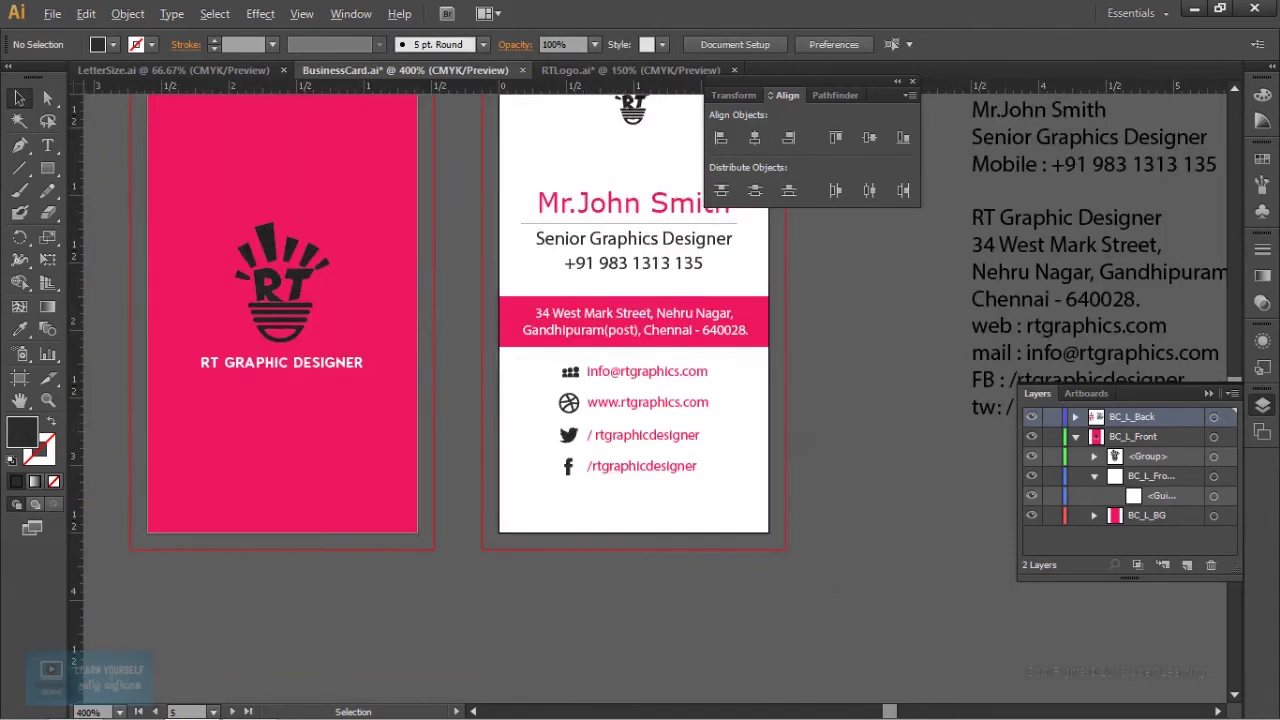
{"action": "key", "text": "ctrl+minus"}
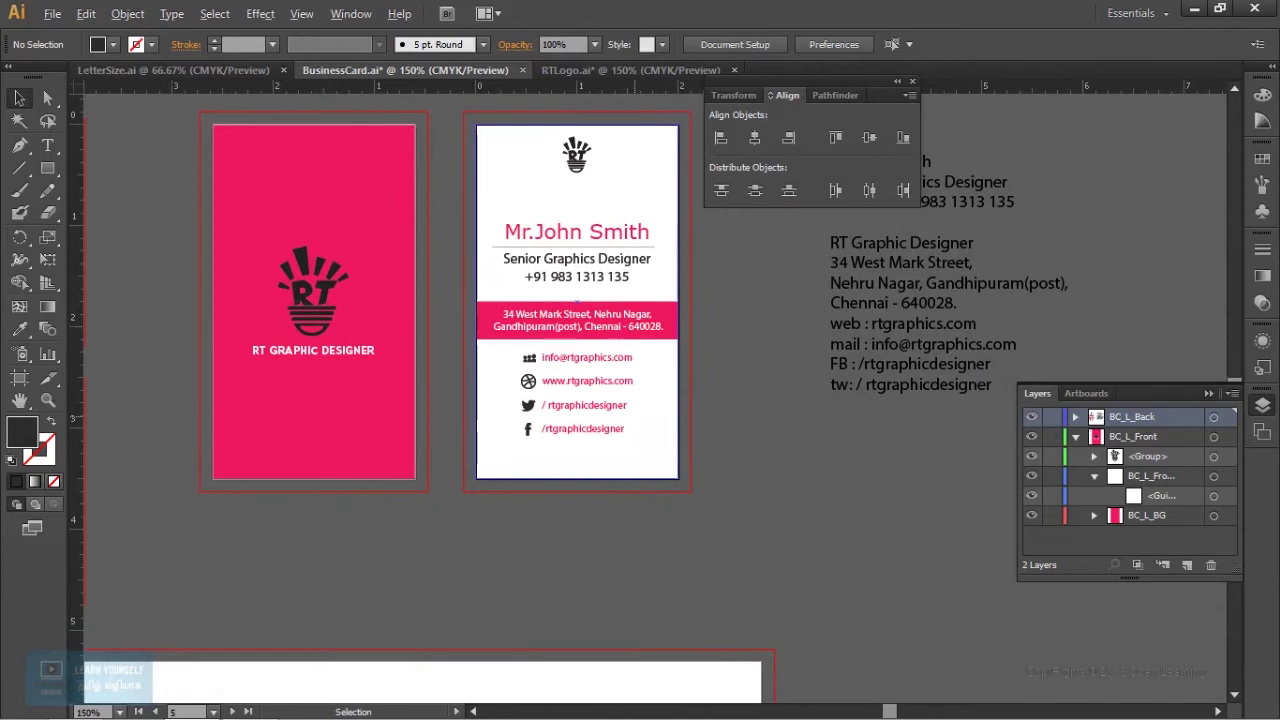
{"action": "key", "text": "ctrl+plus"}
{"action": "key", "text": "ctrl+plus"}
{"action": "key", "text": "alt"}
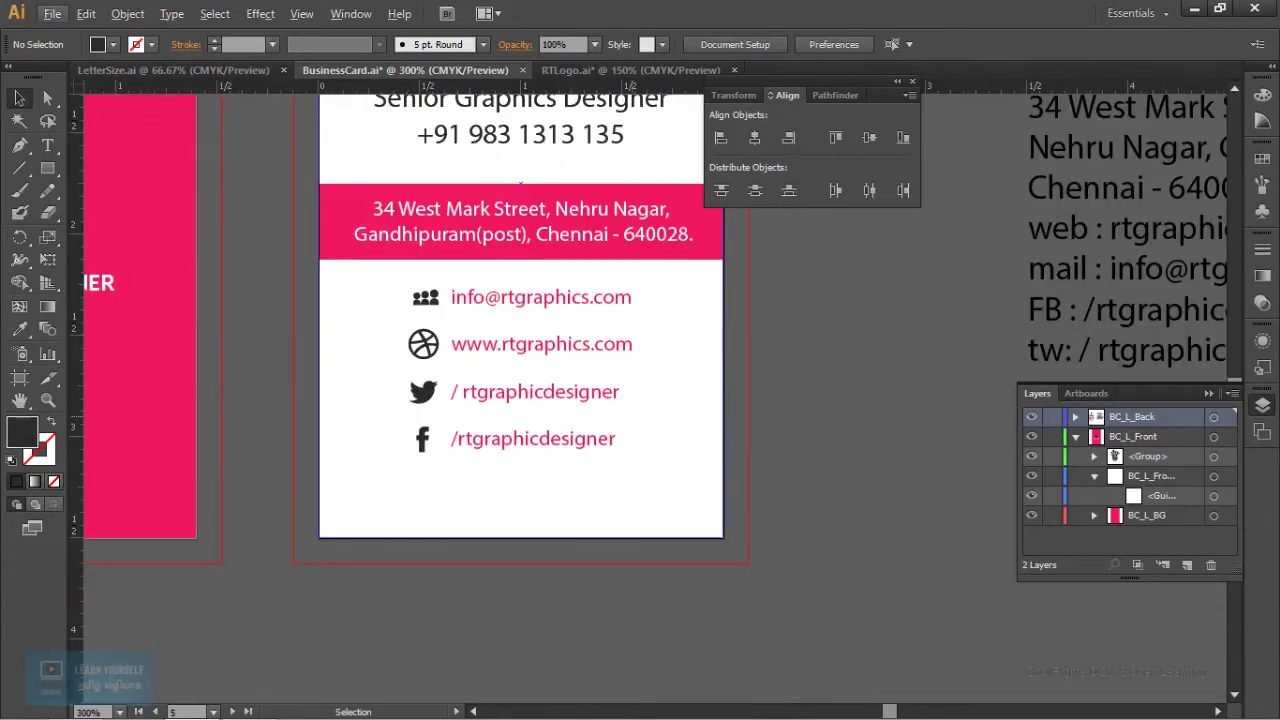
{"action": "key", "text": "ctrl+minus"}
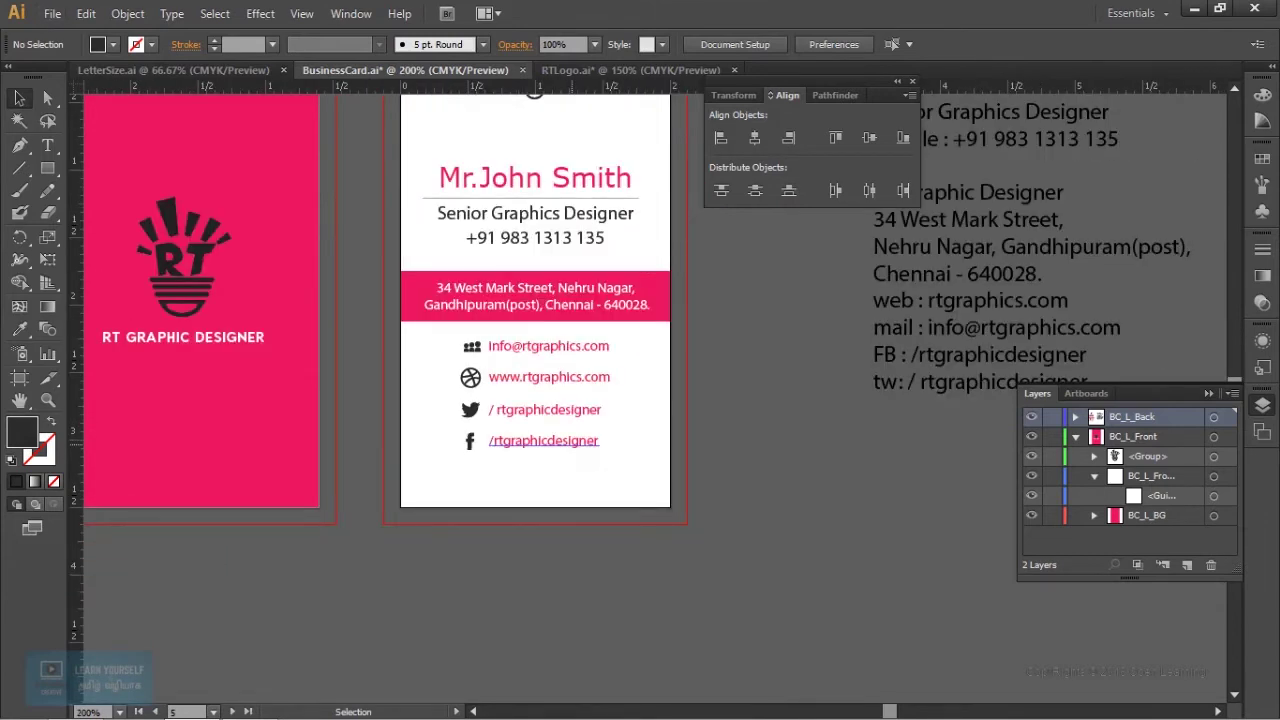
{"action": "key", "text": "ctrl+plus"}
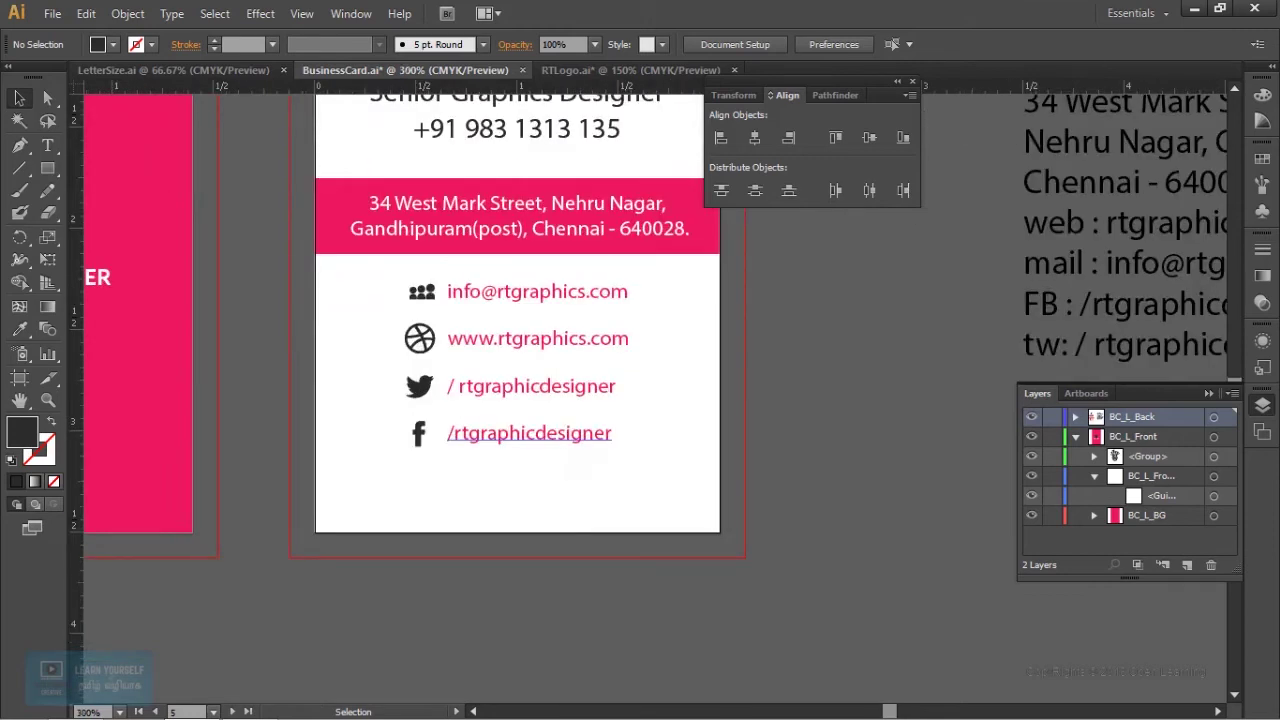
{"action": "left_click", "coordinate": [352, 440]}
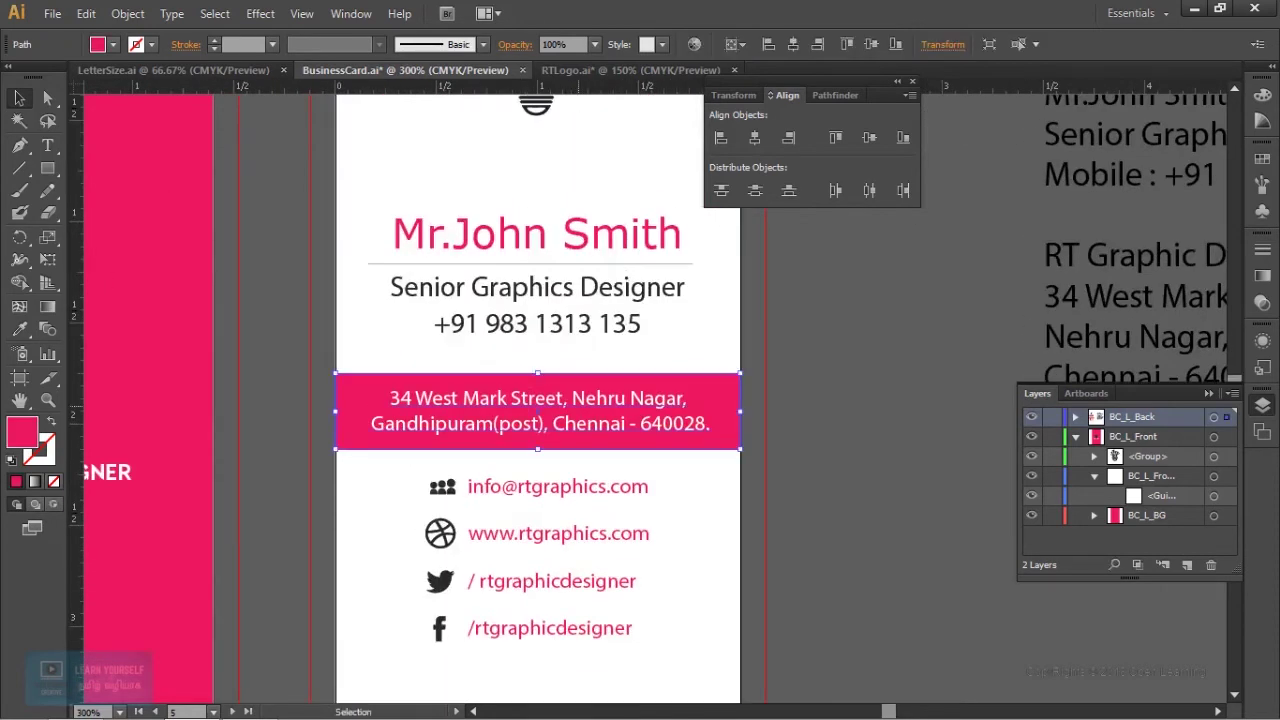
{"action": "key", "text": "ctrl+minus"}
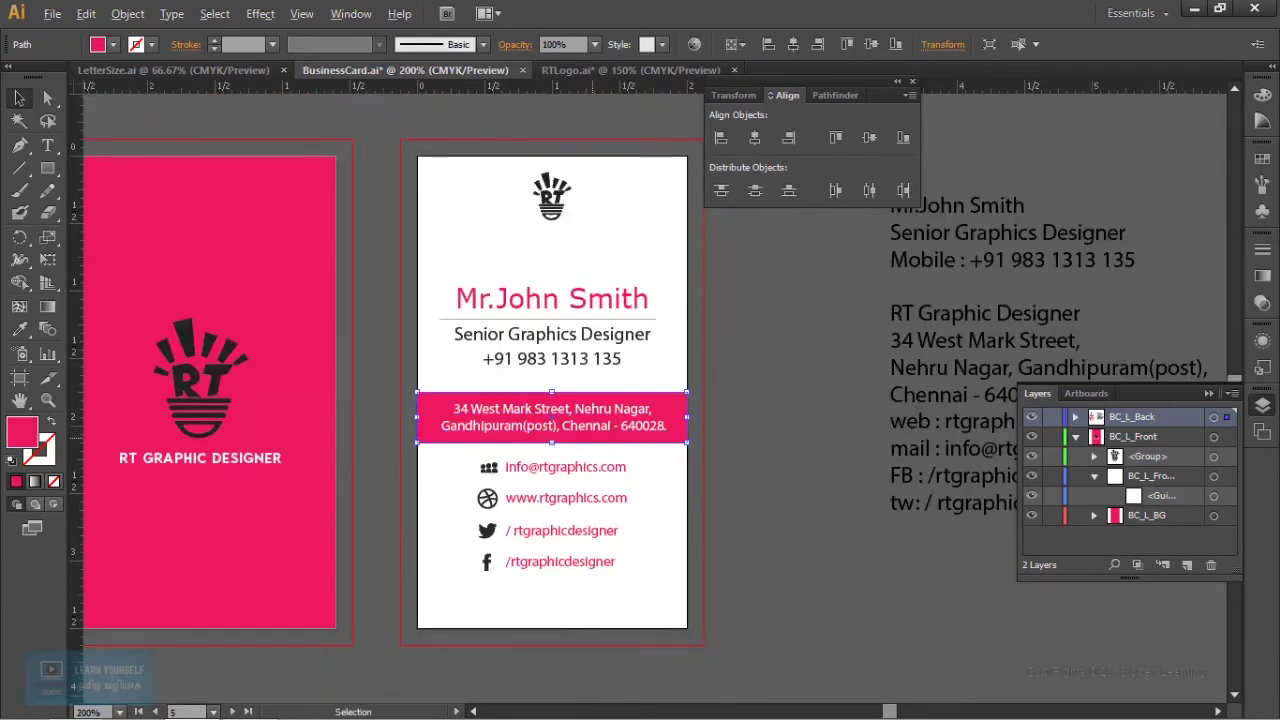
{"action": "key", "text": "ctrl+plus"}
{"action": "key", "text": "ctrl+plus"}
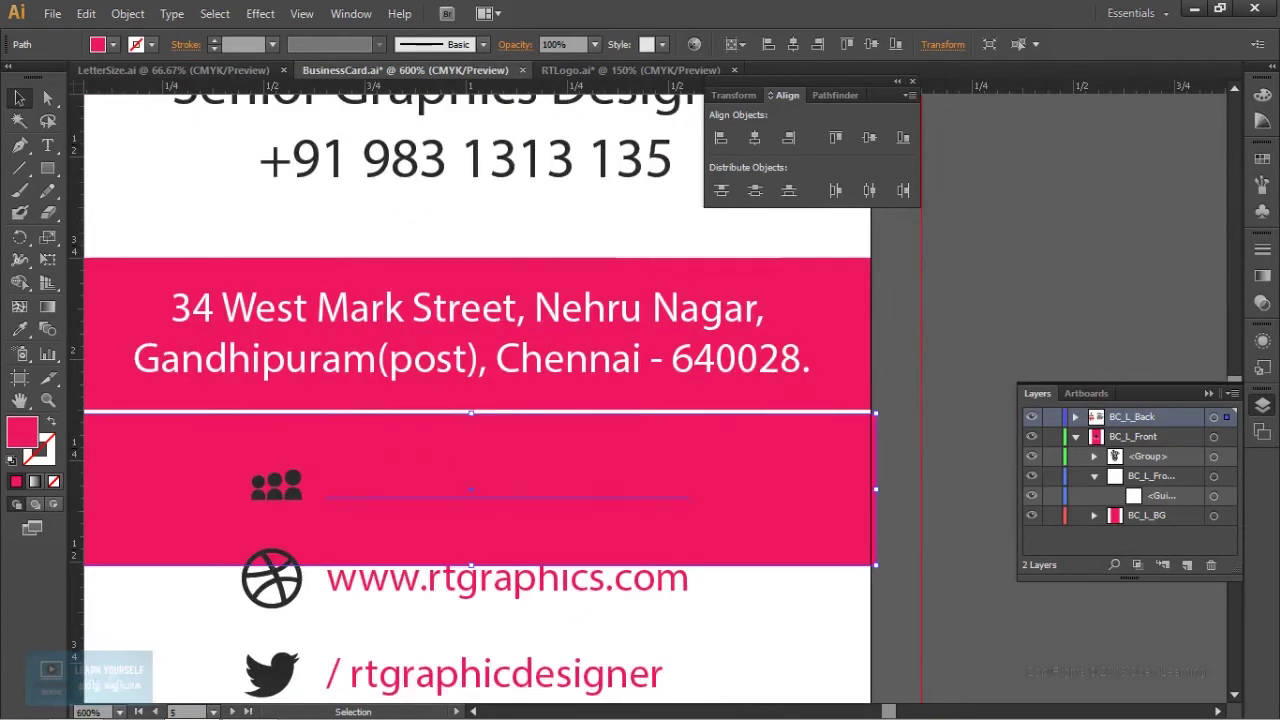
{"action": "key", "text": "ctrl+minus"}
{"action": "key", "text": "ctrl+minus"}
{"action": "key", "text": "ctrl+minus"}
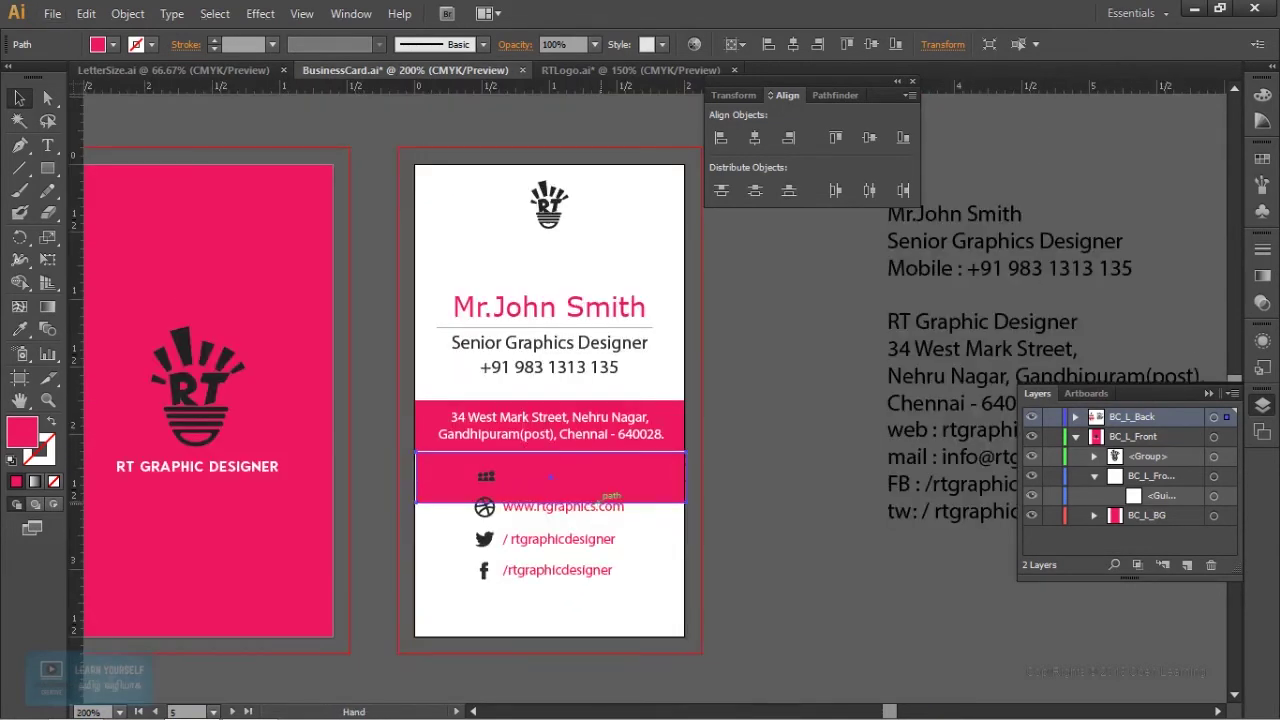
{"action": "key", "text": "ctrl+plus"}
{"action": "key", "text": "ctrl+plus"}
Move the band copy to the card's bottom edge and shrink it into a thin stripe.
{"action": "left_click_drag", "start_coordinate": [512, 309], "coordinate": [512, 580]}
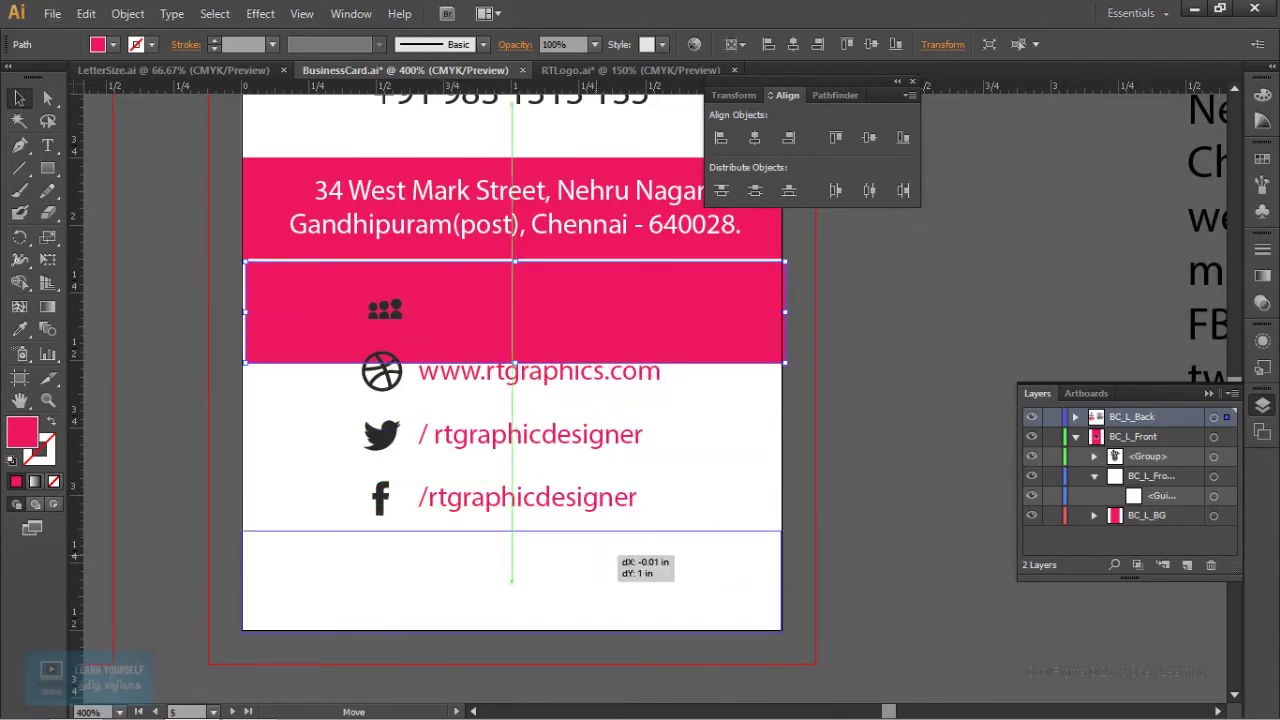
{"action": "left_click_drag", "start_coordinate": [512, 580], "coordinate": [512, 581]}
{"action": "left_click_drag", "start_coordinate": [511, 531], "coordinate": [511, 583]}
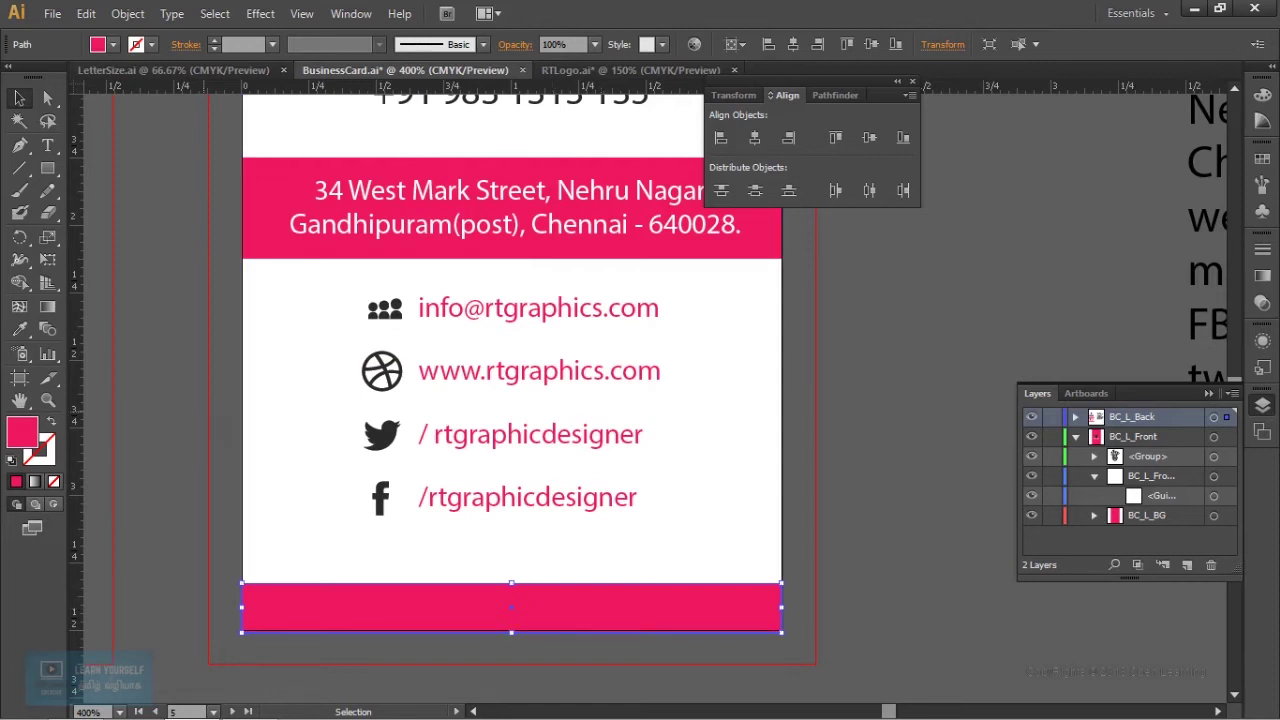
Fill the bottom stripe with dark grey #292929.
{"action": "left_click", "coordinate": [27, 339]}
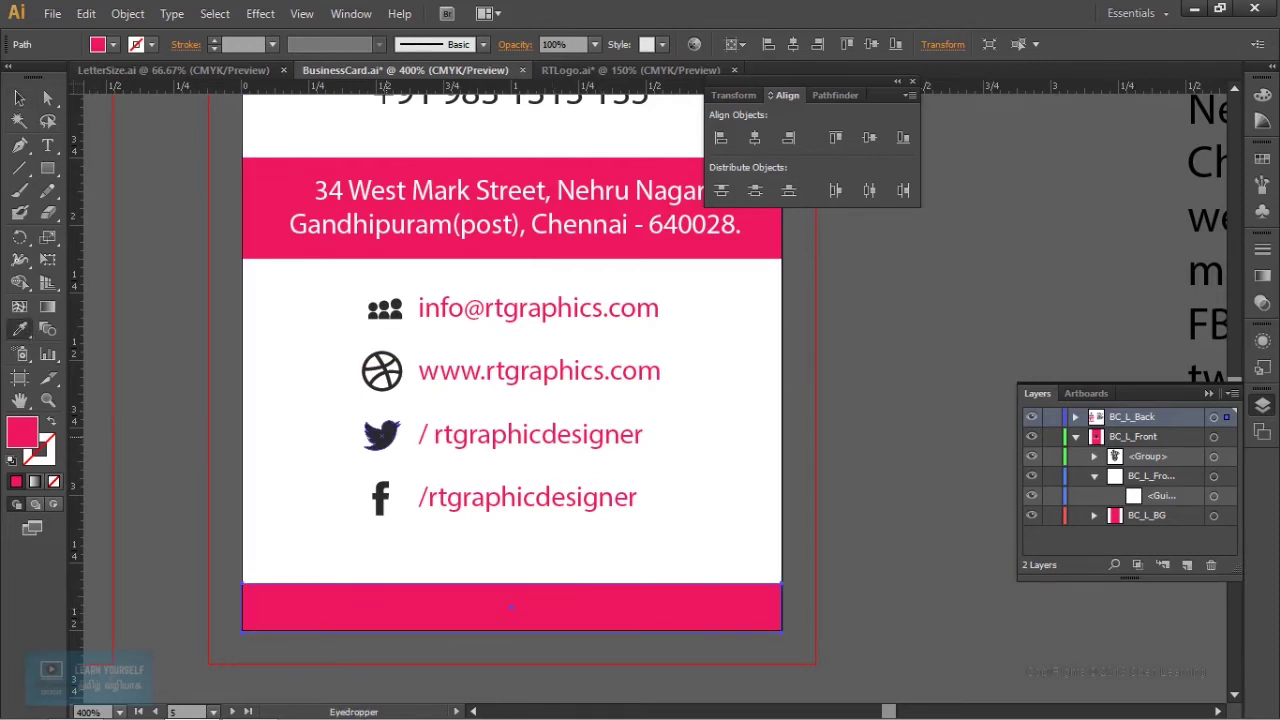
{"action": "left_click", "coordinate": [381, 434]}
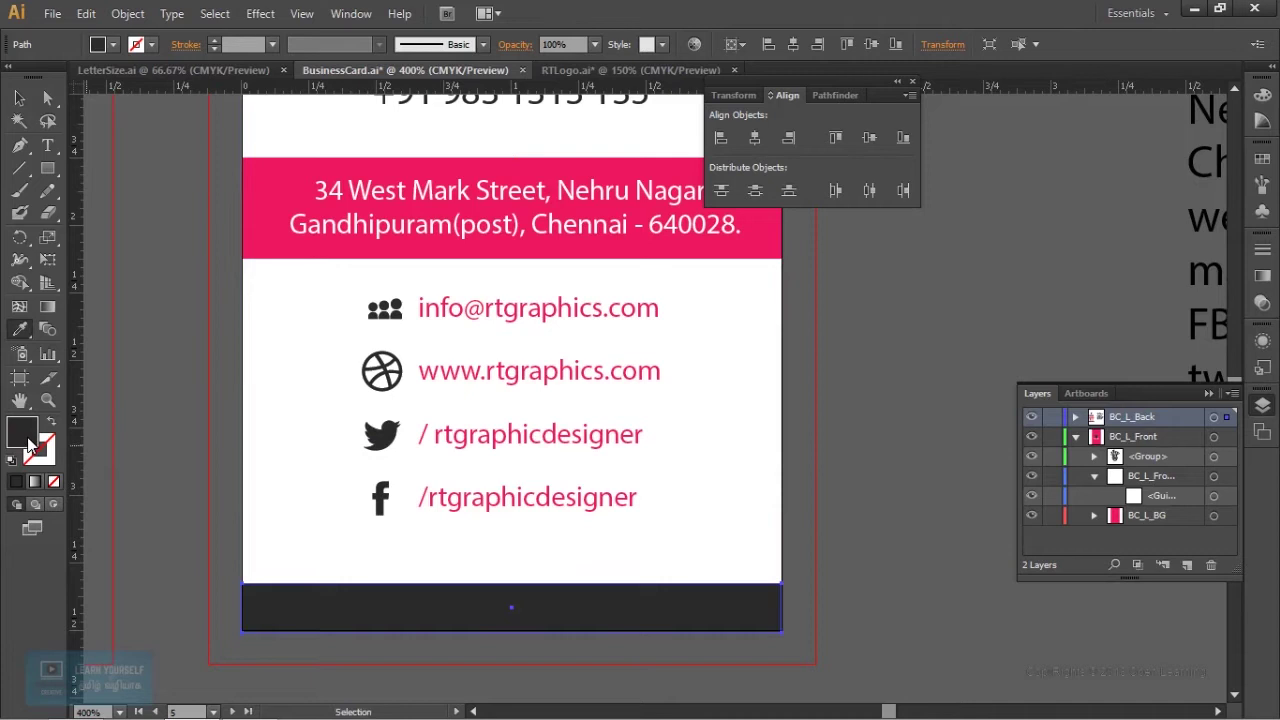
{"action": "double_click", "coordinate": [28, 440]}
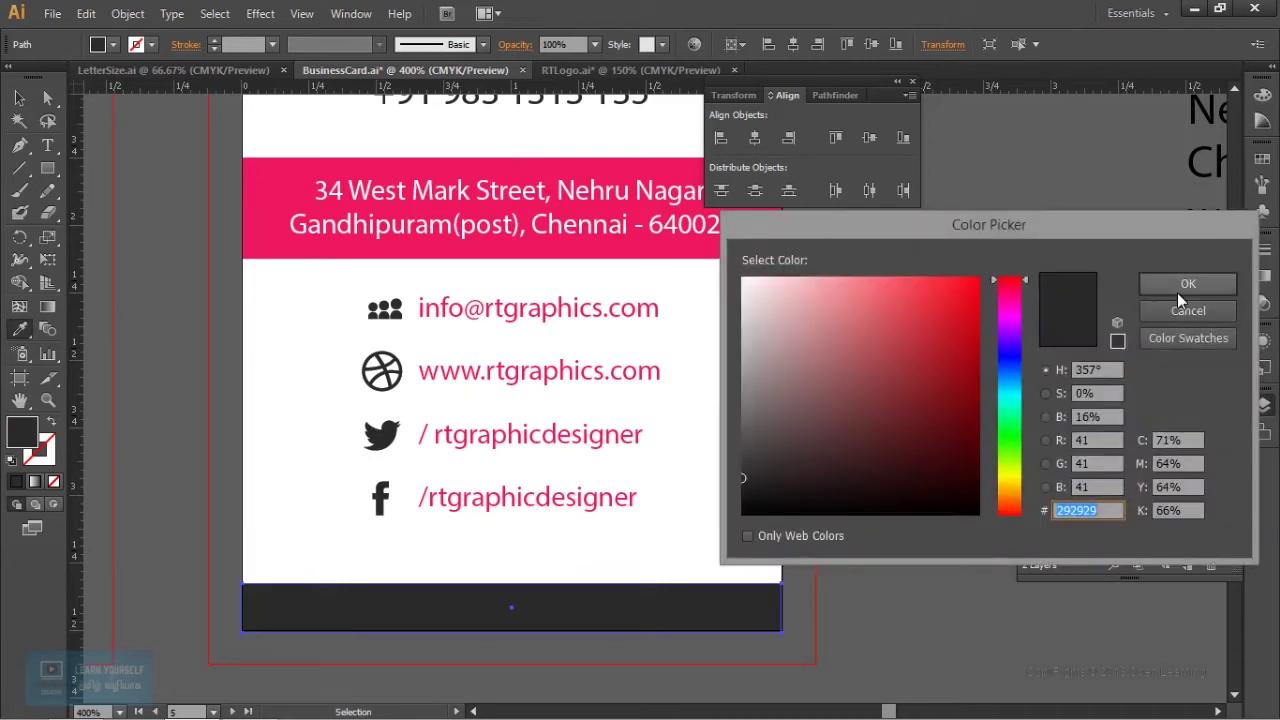
{"action": "left_click", "coordinate": [1177, 279]}
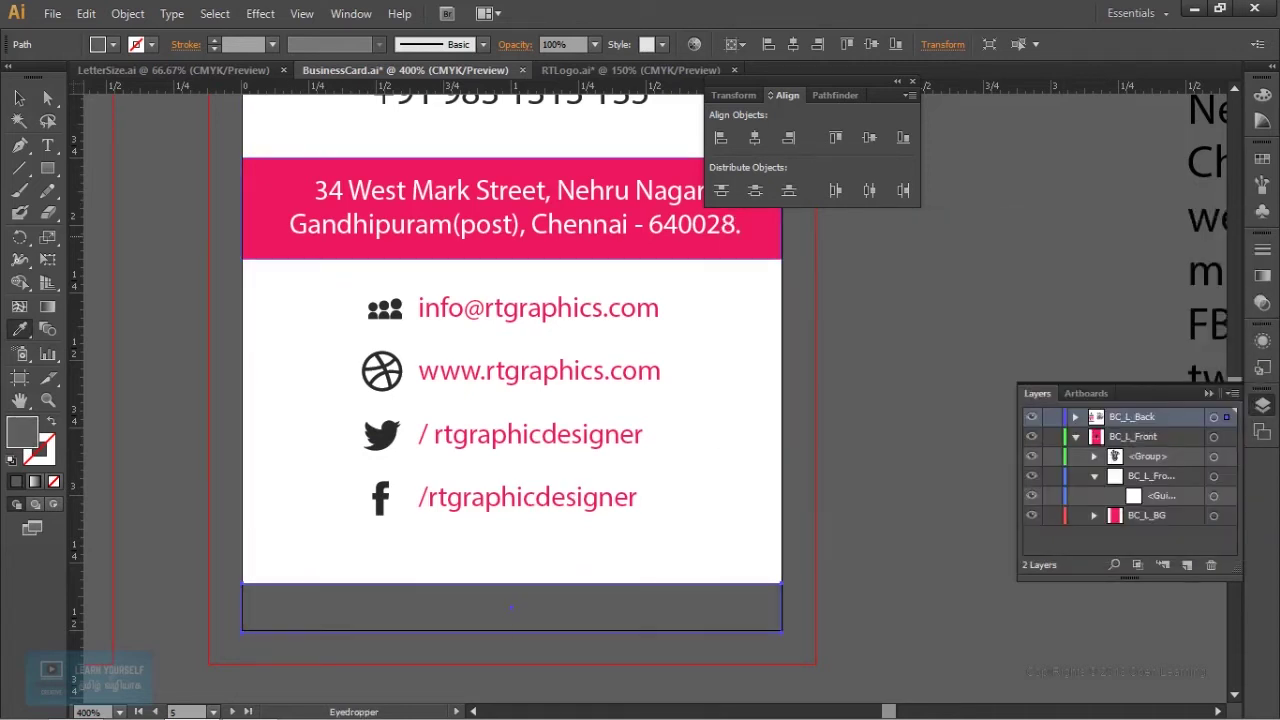
{"action": "left_click", "coordinate": [19, 98]}
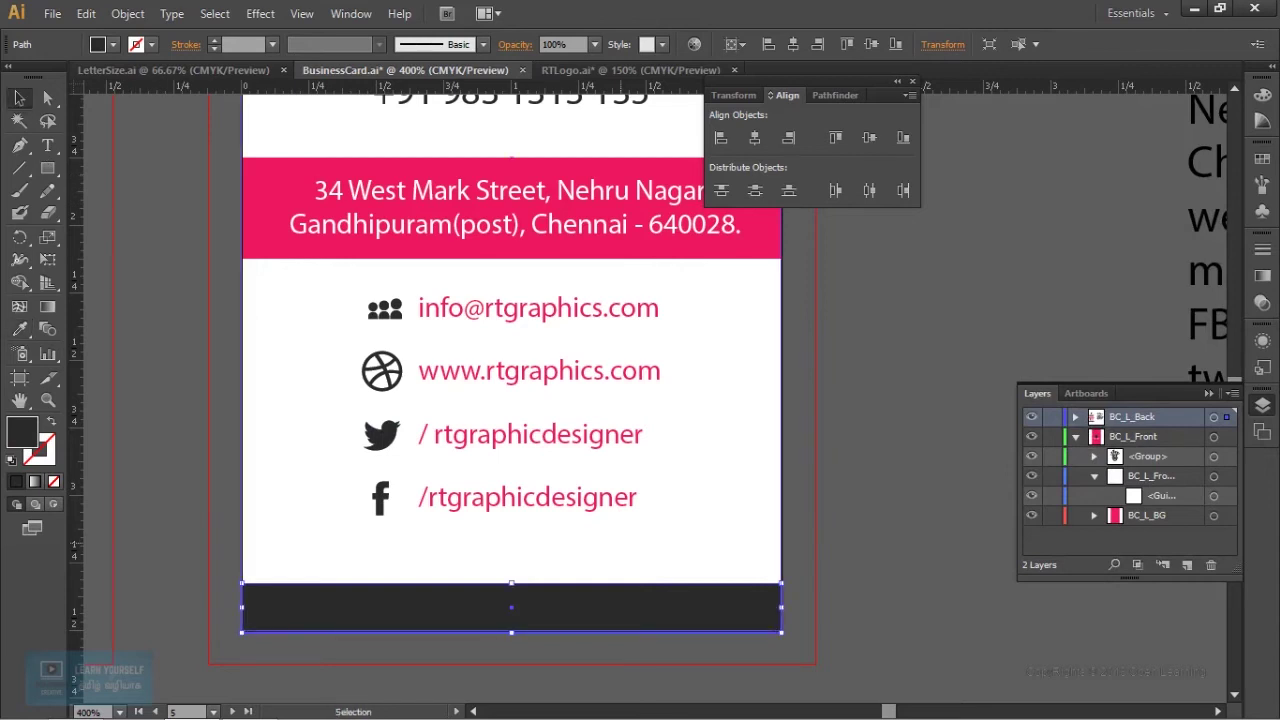
Alt-drag copies of the dark stripe upward, recolouring alternate copies #4C4C4C, making four stripes.
{"action": "left_click_drag", "start_coordinate": [511, 625], "coordinate": [511, 576]}
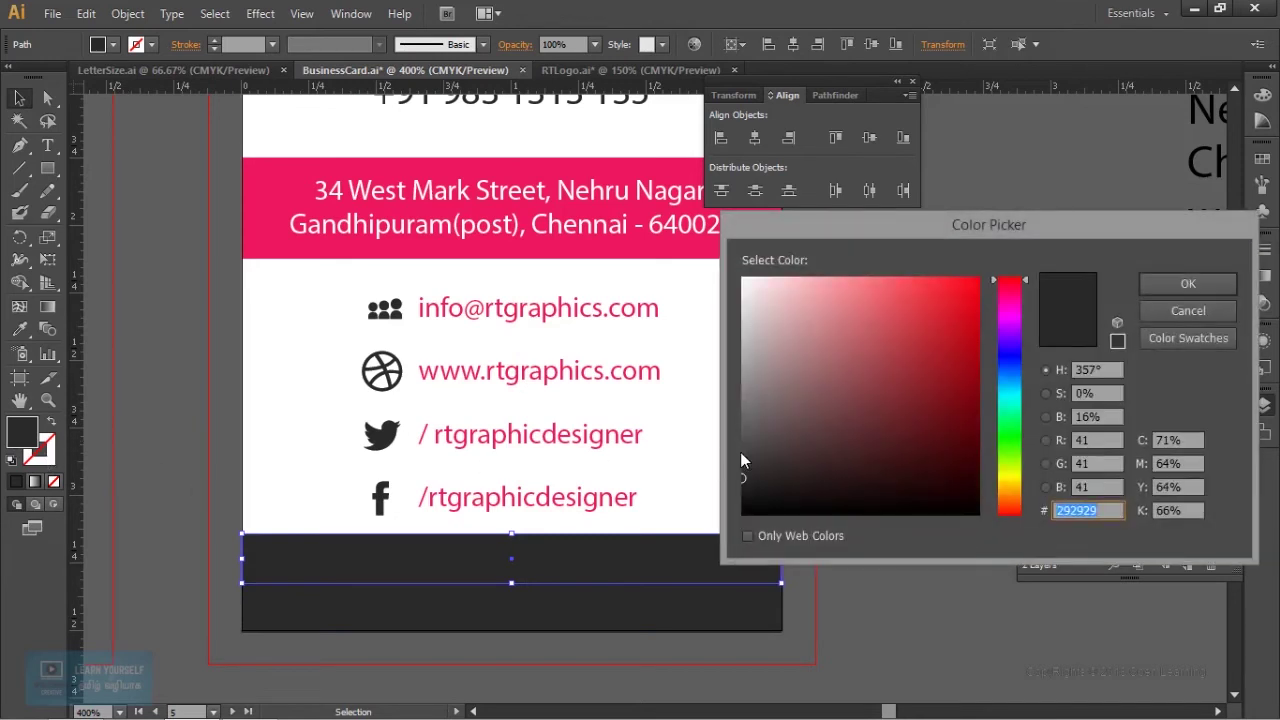
{"action": "left_click_drag", "start_coordinate": [748, 450], "coordinate": [740, 443]}
{"action": "left_click", "coordinate": [1187, 284]}
{"action": "key", "text": "ctrl+shift+a"}
{"action": "left_click", "coordinate": [656, 607]}
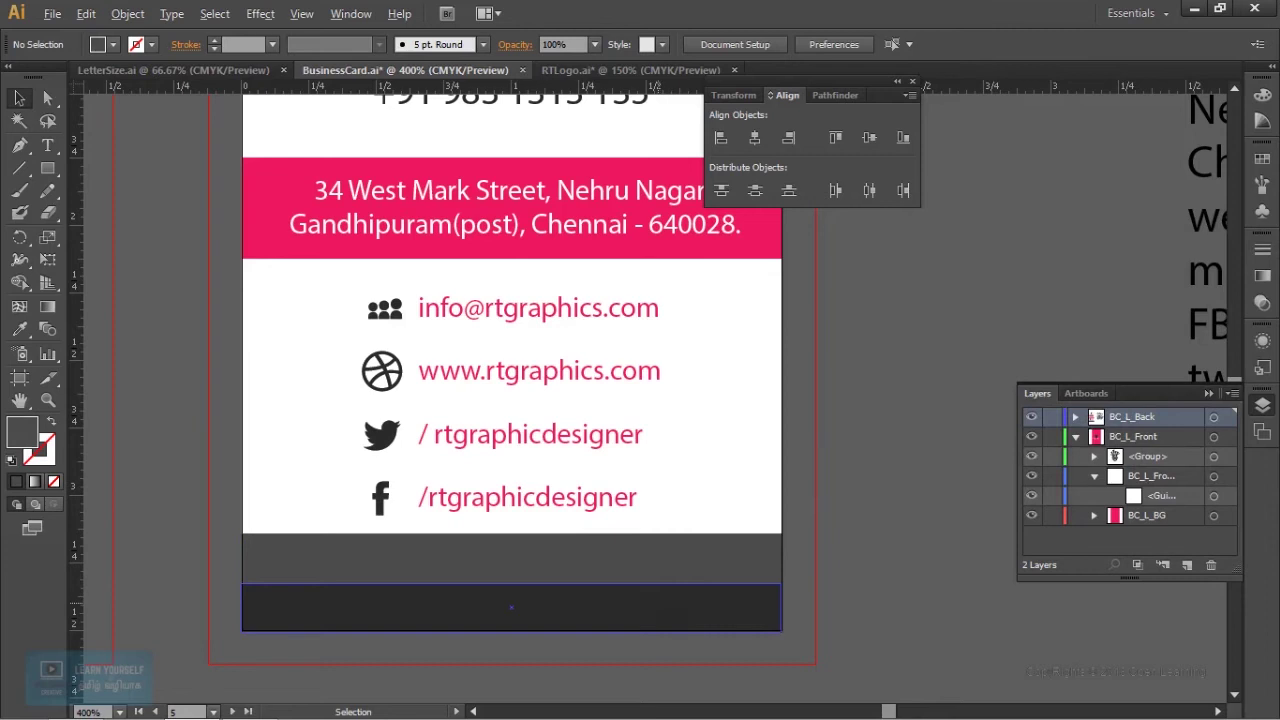
{"action": "left_click_drag", "start_coordinate": [511, 607], "coordinate": [511, 509]}
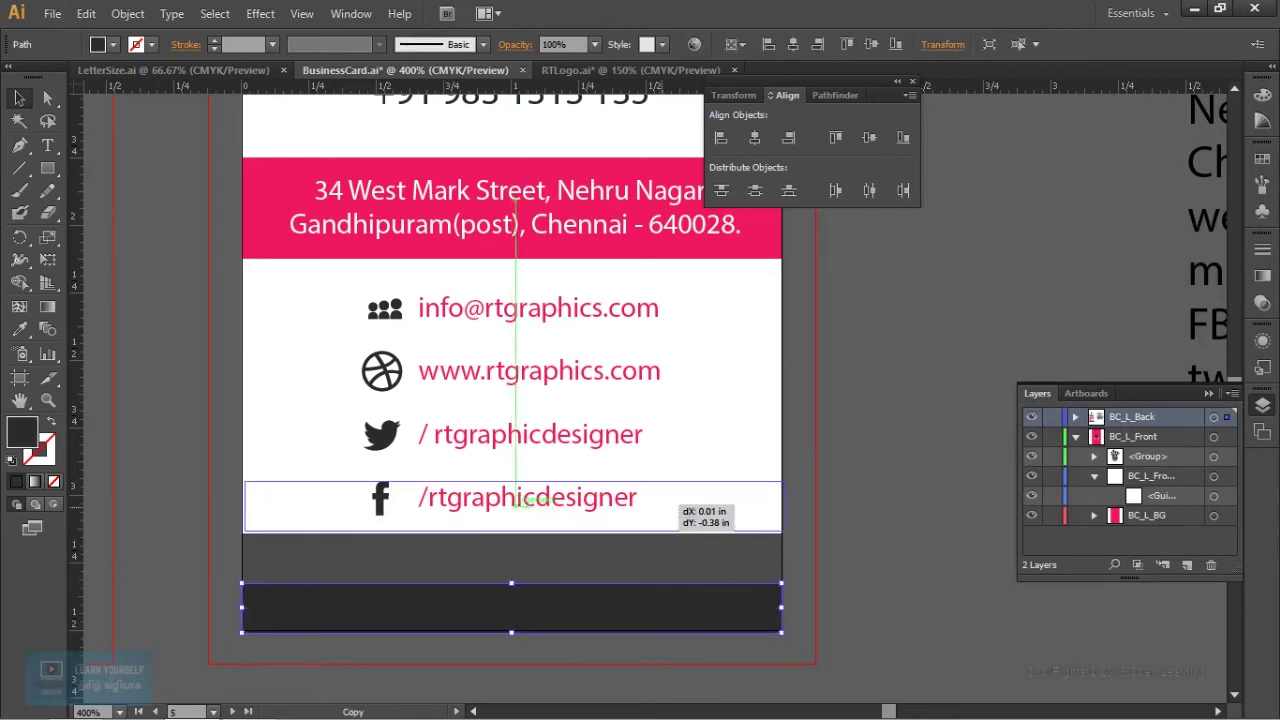
{"action": "left_click_drag", "start_coordinate": [511, 507], "coordinate": [511, 512]}
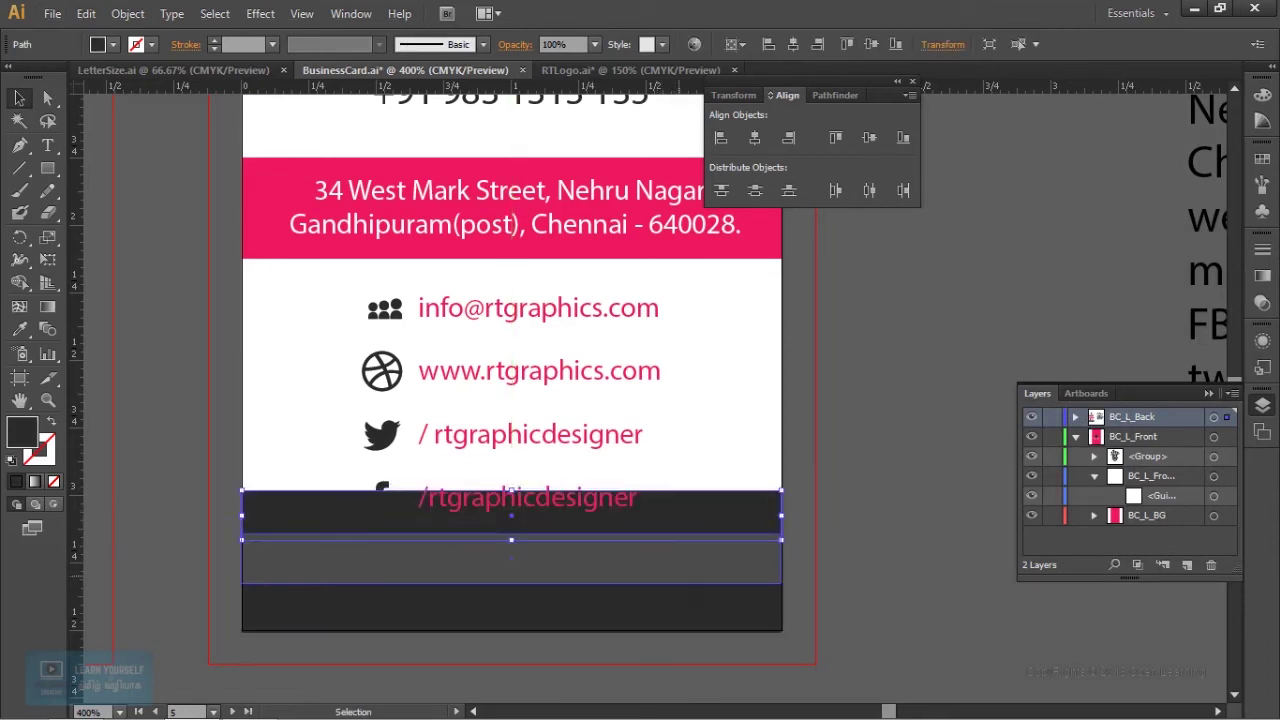
{"action": "left_click_drag", "start_coordinate": [511, 556], "coordinate": [511, 468]}
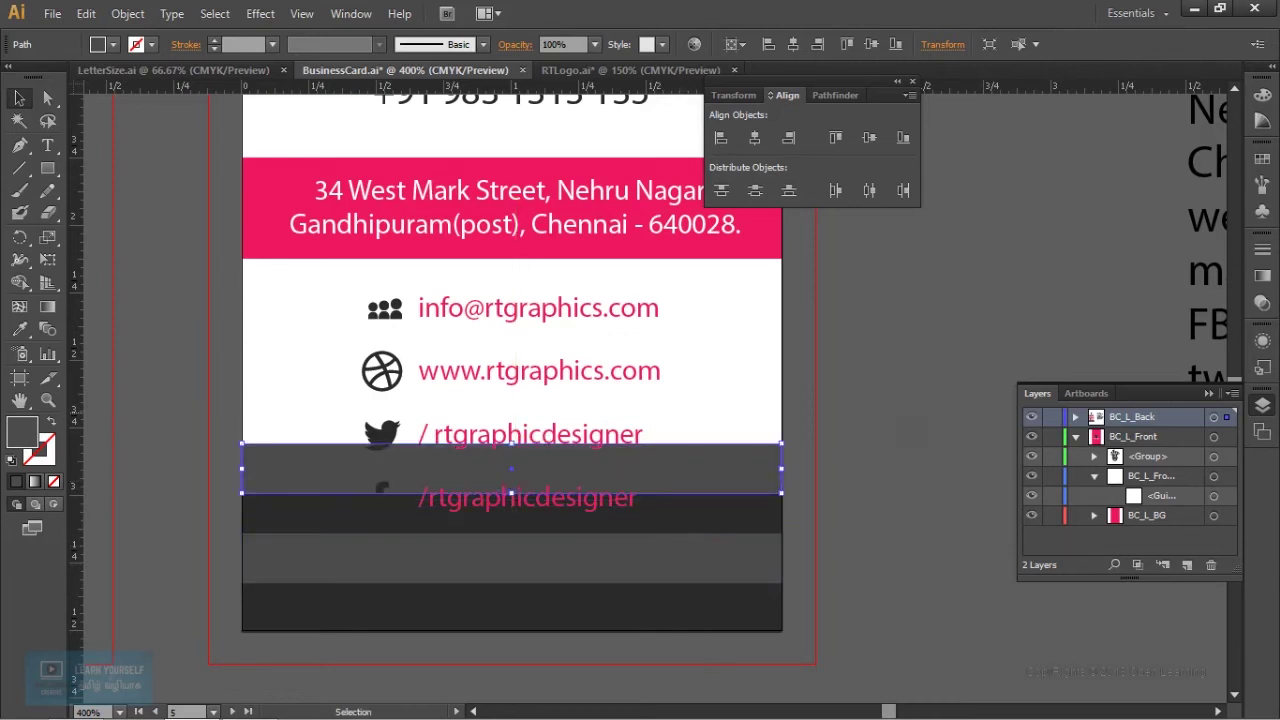
Select all four stripes and even out their vertical spacing.
{"action": "left_click", "coordinate": [511, 515], "text": "shift"}
{"action": "left_click", "coordinate": [511, 562], "text": "shift"}
{"action": "left_click", "coordinate": [511, 607], "text": "shift"}
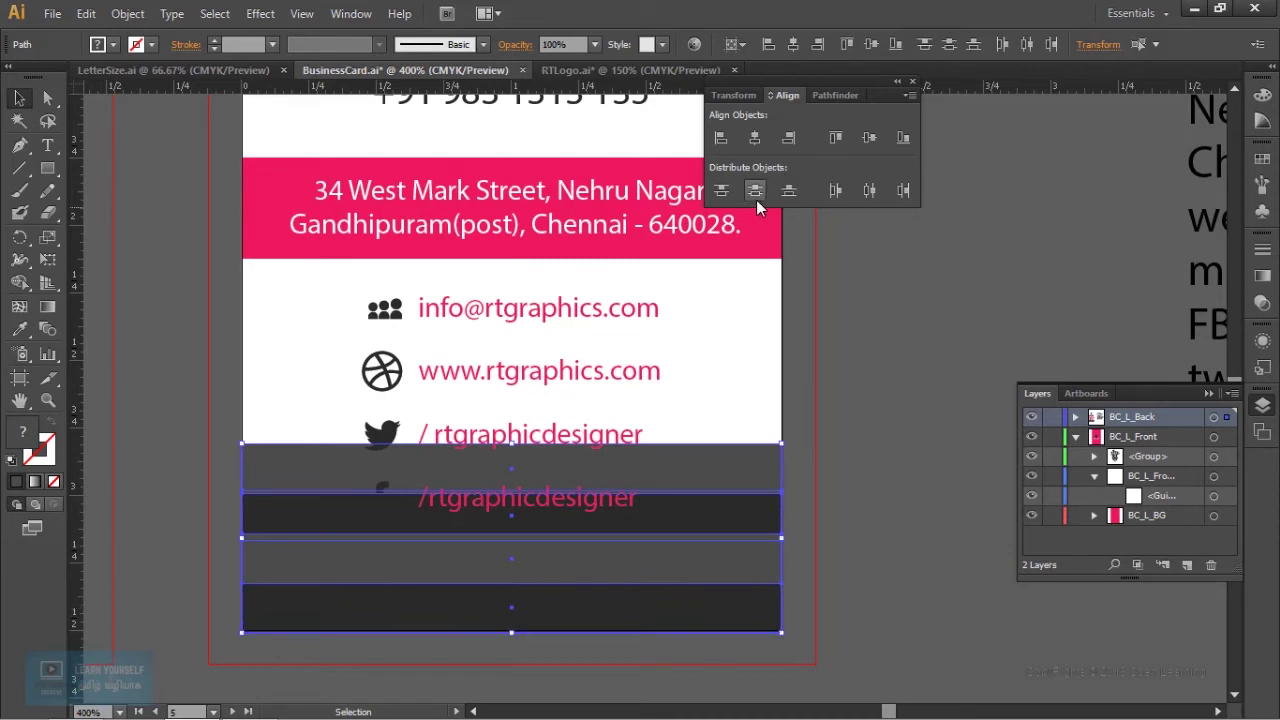
{"action": "left_click", "coordinate": [756, 199]}
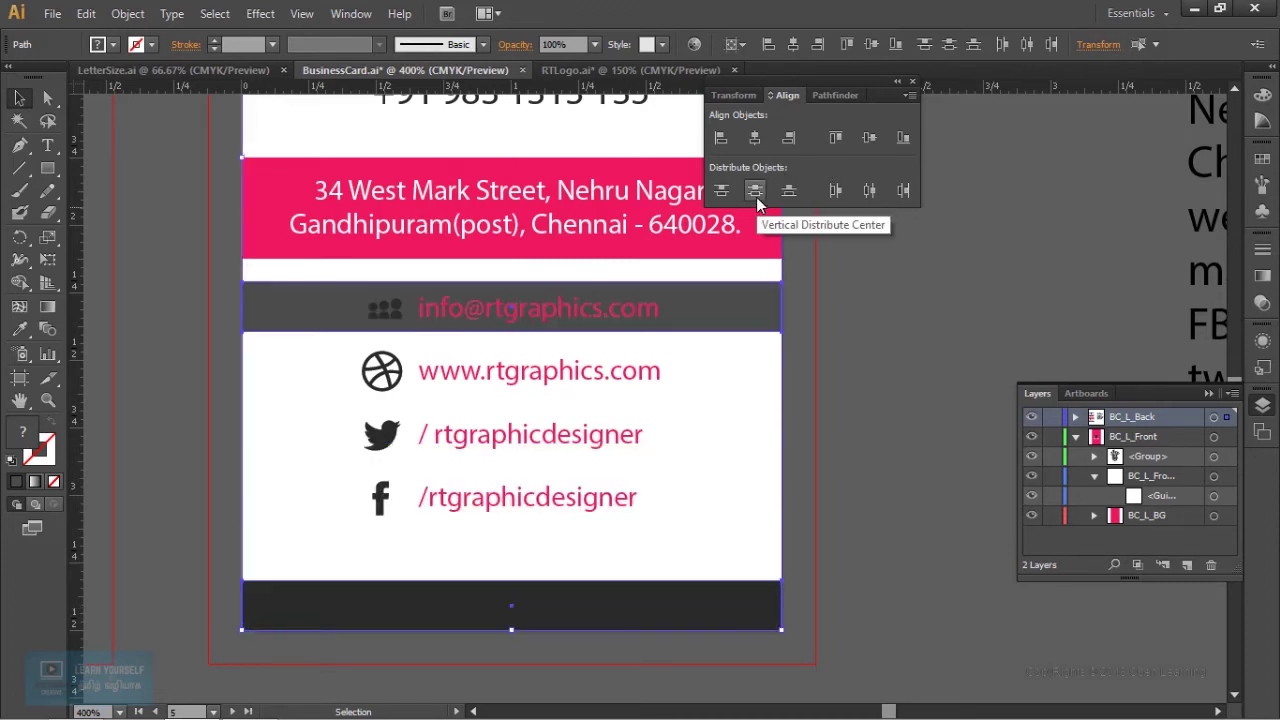
{"action": "key", "text": "ctrl+z"}
{"action": "left_click", "coordinate": [740, 52]}
{"action": "left_click", "coordinate": [755, 72]}
{"action": "left_click", "coordinate": [760, 195]}
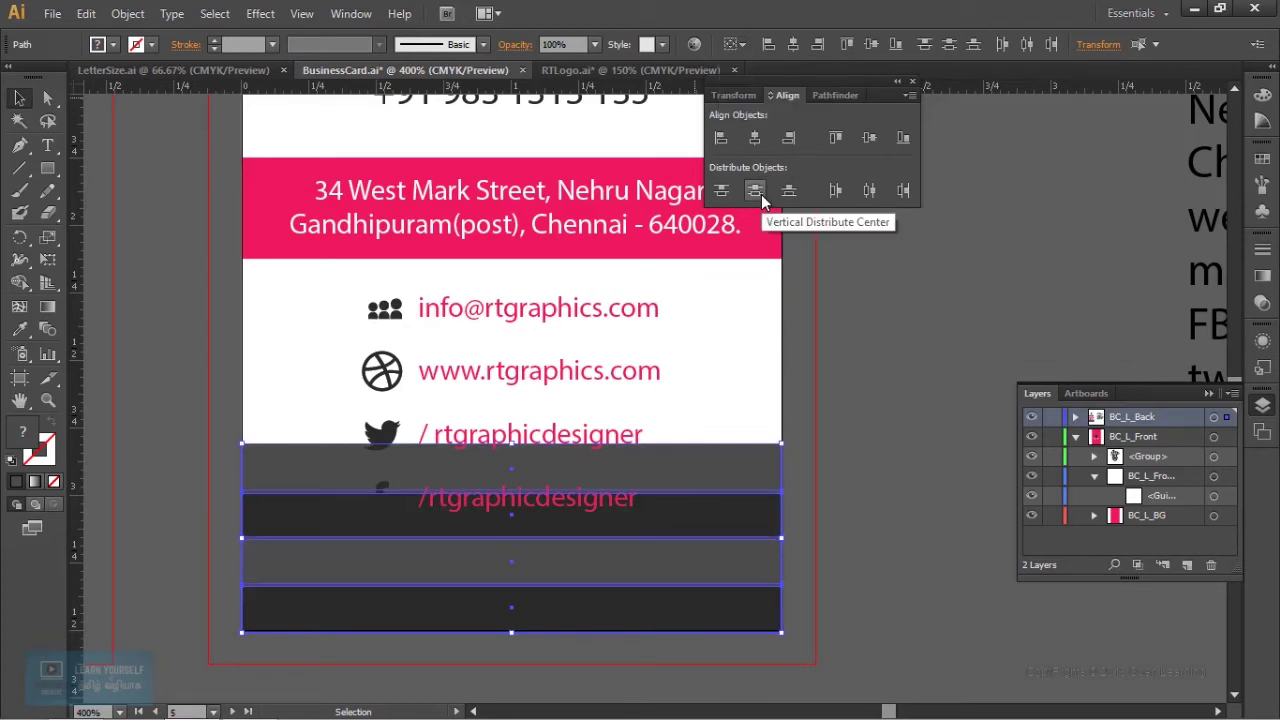
{"action": "key", "text": "ctrl+shift+a"}
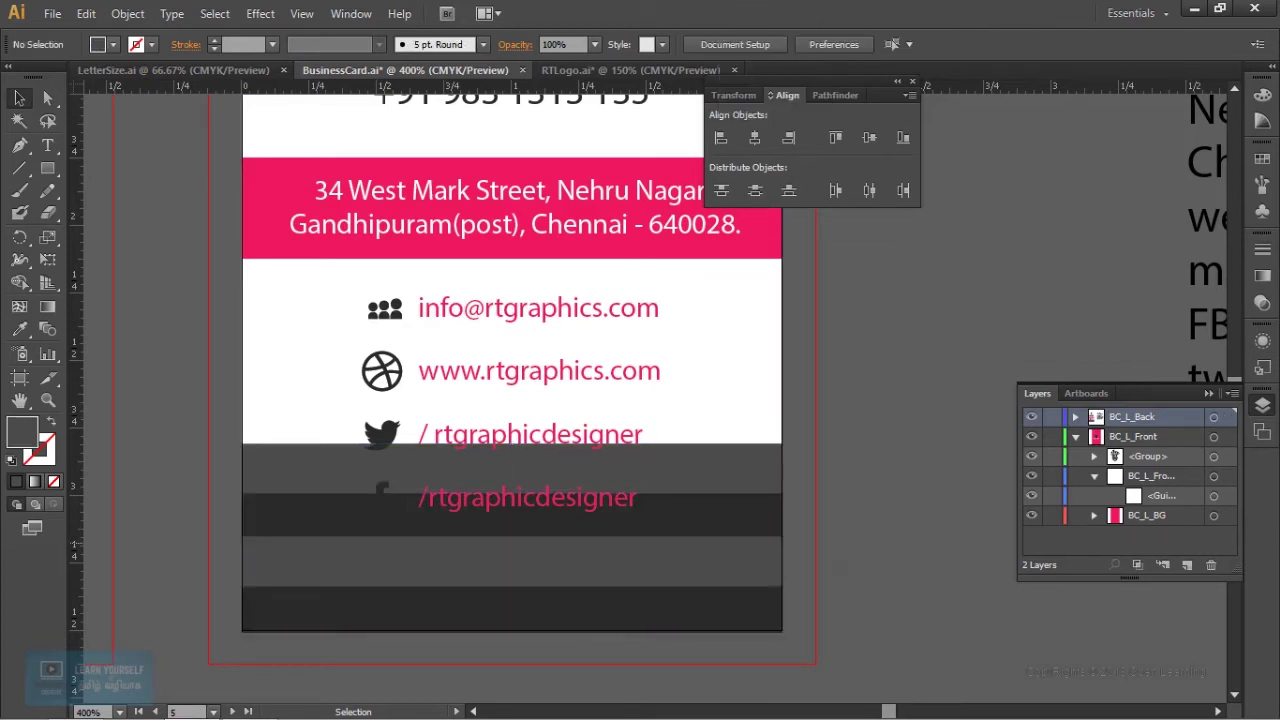
Move the contact group down onto the grey stripes.
{"action": "scroll", "coordinate": [545, 380], "scroll_direction": "down", "scroll_amount": 3}
{"action": "scroll", "coordinate": [545, 380], "scroll_direction": "up", "scroll_amount": 4}
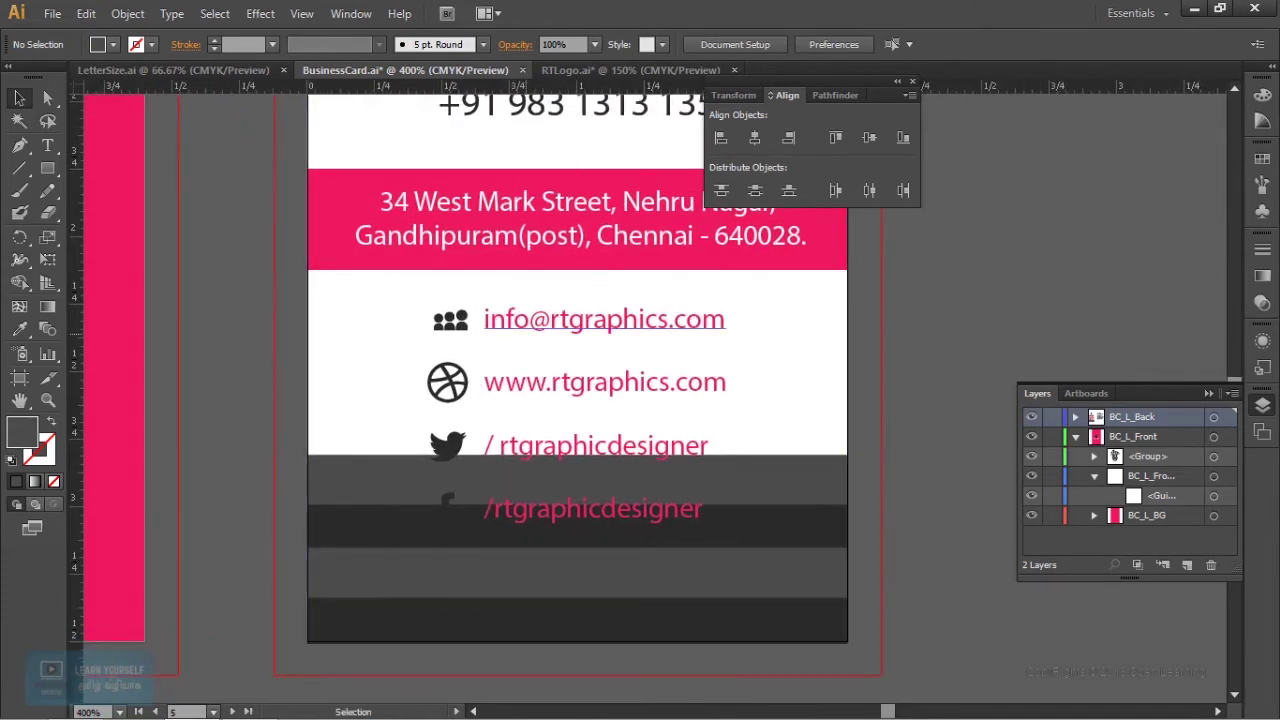
{"action": "mouse_move", "coordinate": [572, 316]}
{"action": "left_mouse_down"}
{"action": "mouse_move", "coordinate": [555, 500]}
{"action": "mouse_move", "coordinate": [547, 472]}
{"action": "left_mouse_up"}
{"action": "left_click_drag", "start_coordinate": [578, 572], "coordinate": [578, 572]}
{"action": "scroll", "coordinate": [578, 572], "scroll_direction": "down", "scroll_amount": 4}
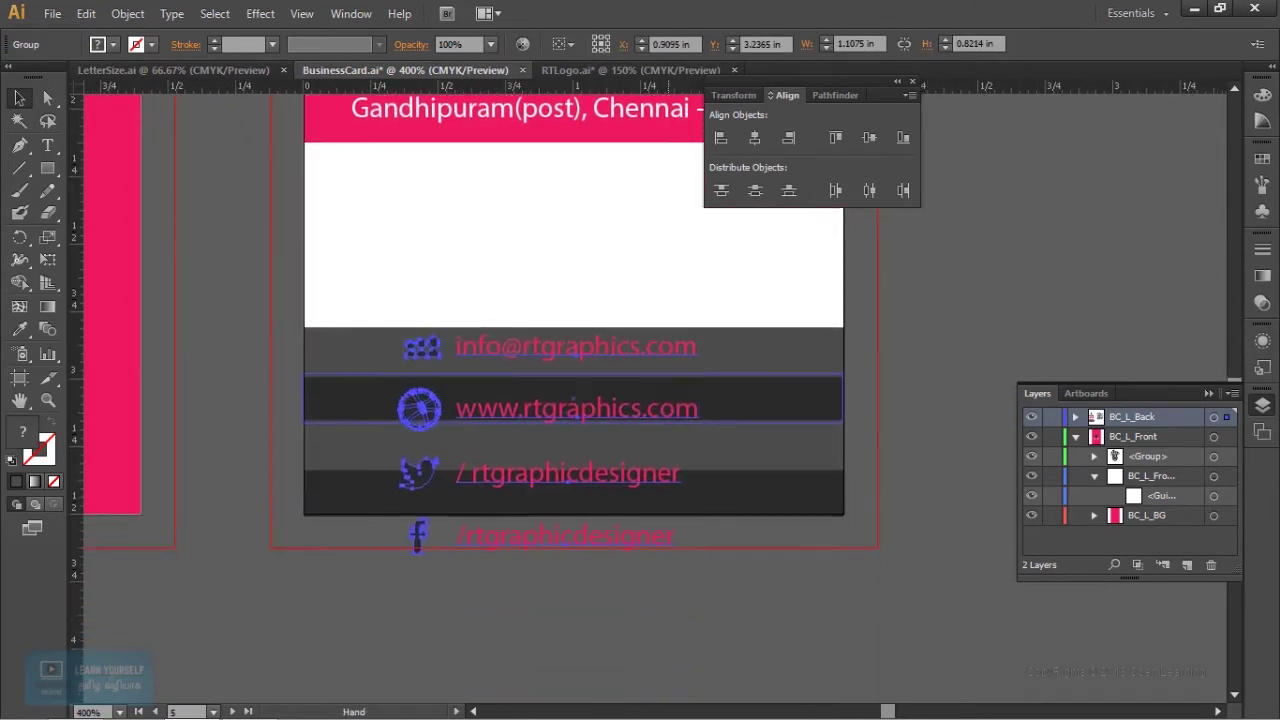
{"action": "key", "text": "shift+ctrl+a"}
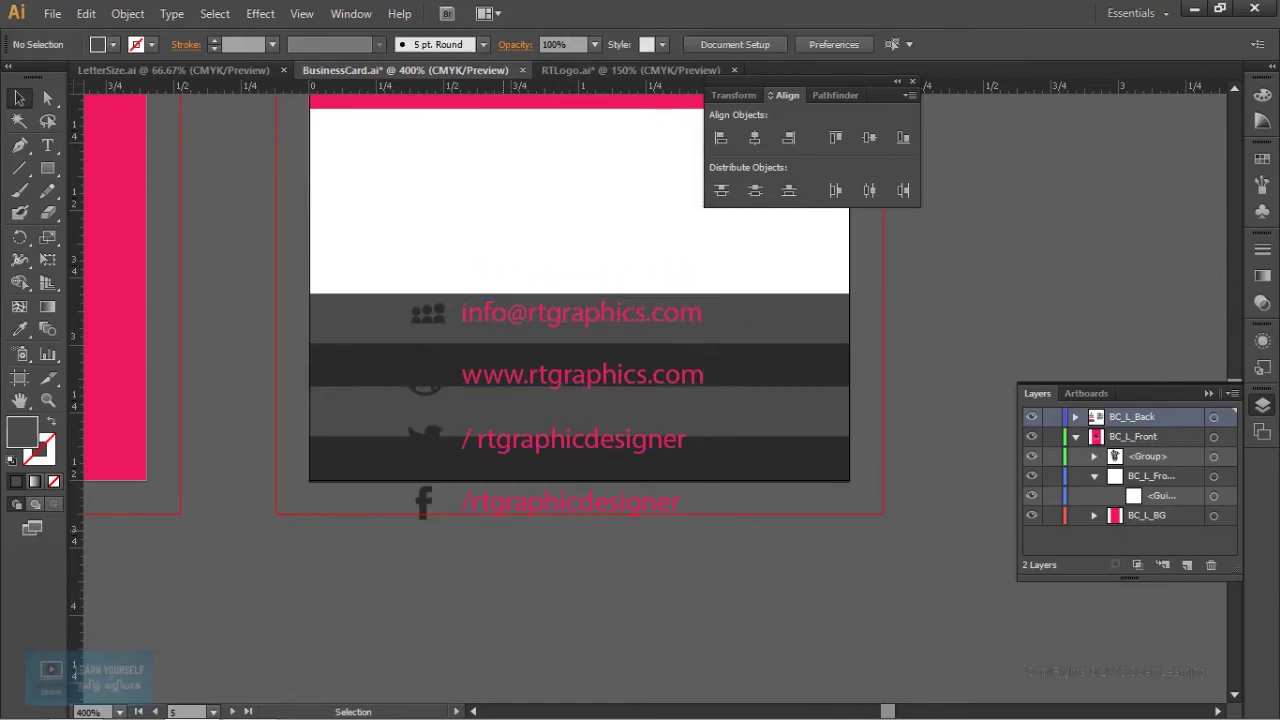
Enter Isolation Mode on the contact group and select the people icon.
{"action": "left_click", "coordinate": [430, 318]}
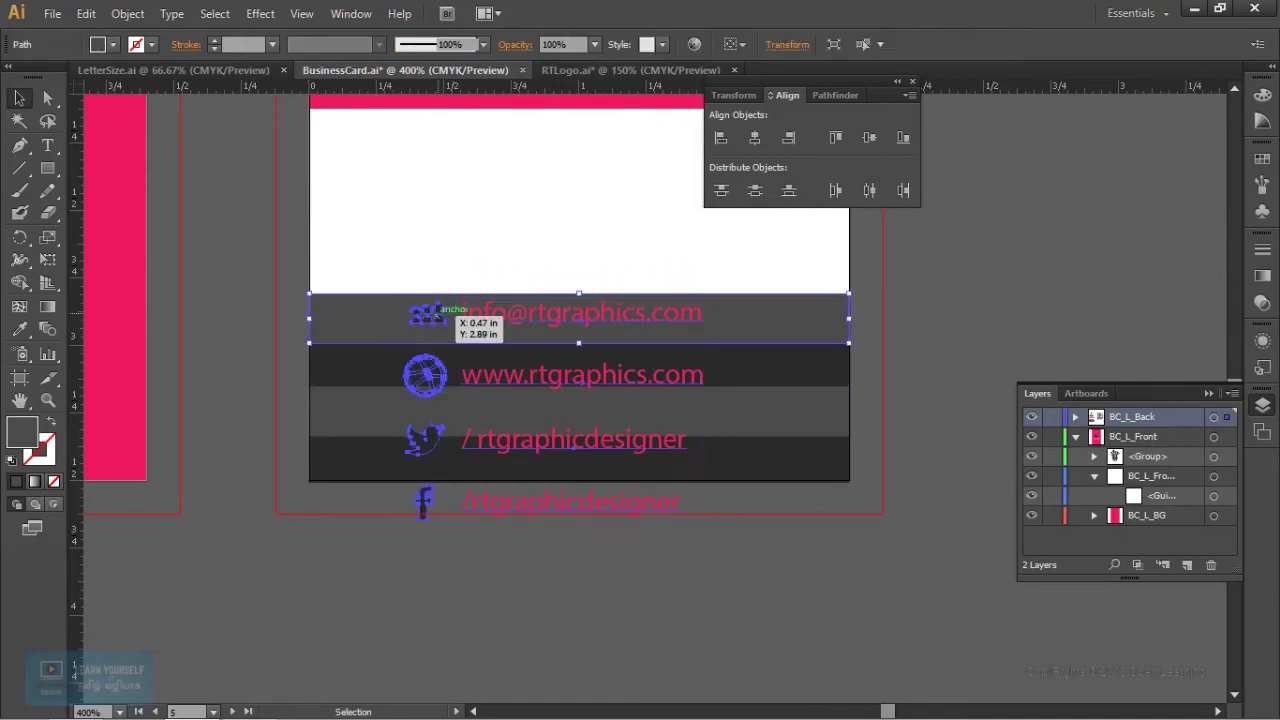
{"action": "double_click", "coordinate": [428, 316]}
{"action": "left_click", "coordinate": [428, 314]}
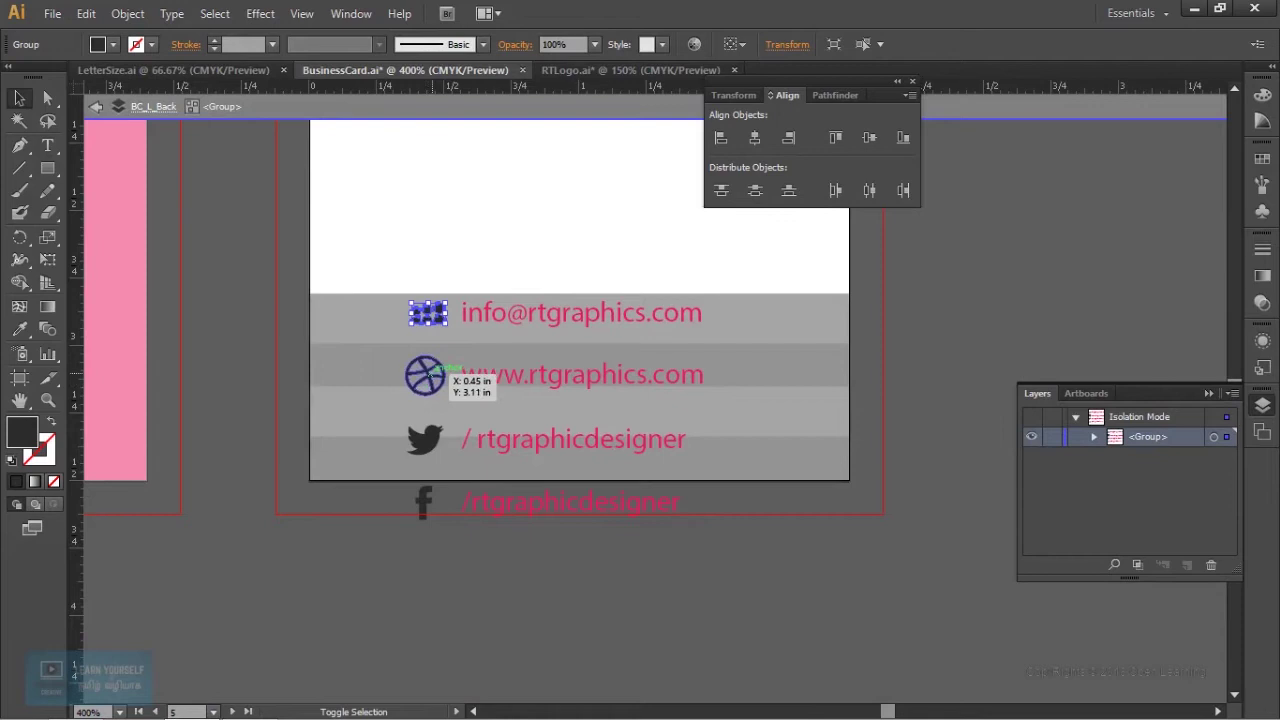
Fill all four social icons with white FFFFFF, then exit isolation mode.
{"action": "left_click", "coordinate": [428, 378], "text": "shift"}
{"action": "left_click", "coordinate": [421, 505], "text": "shift"}
{"action": "double_click", "coordinate": [27, 443]}
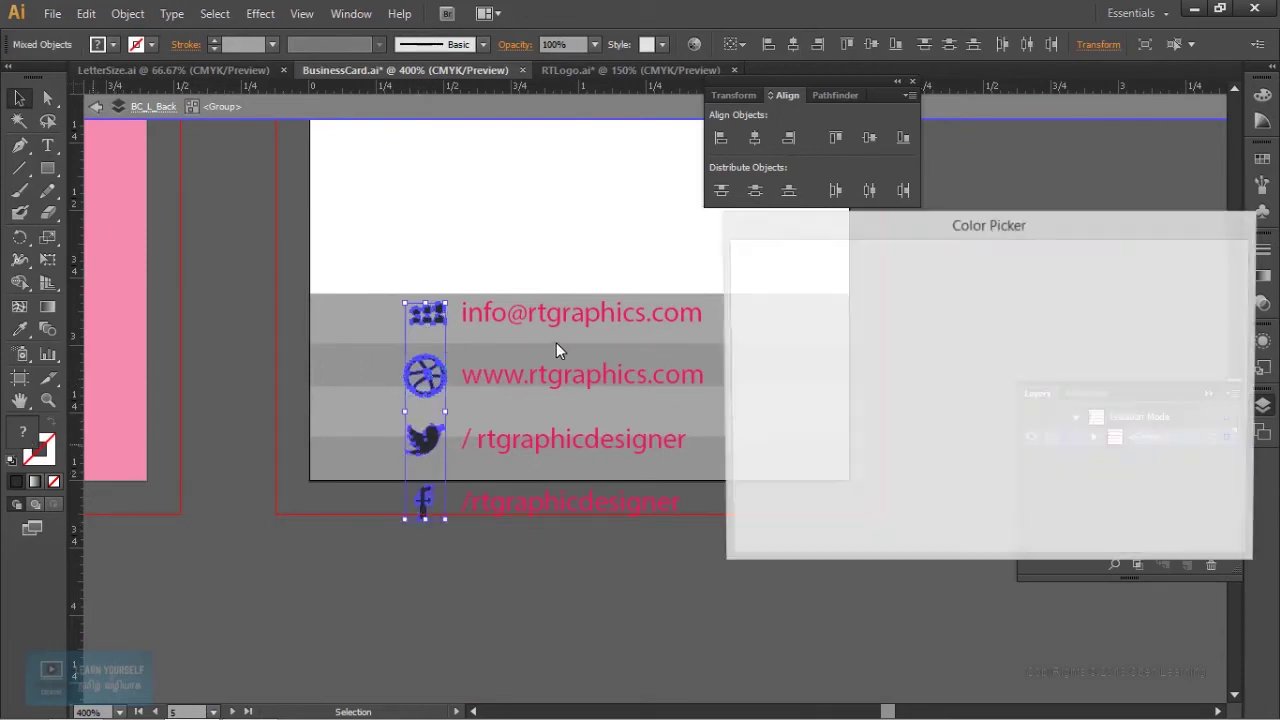
{"action": "left_click_drag", "start_coordinate": [786, 302], "coordinate": [714, 268]}
{"action": "left_click", "coordinate": [1186, 285]}
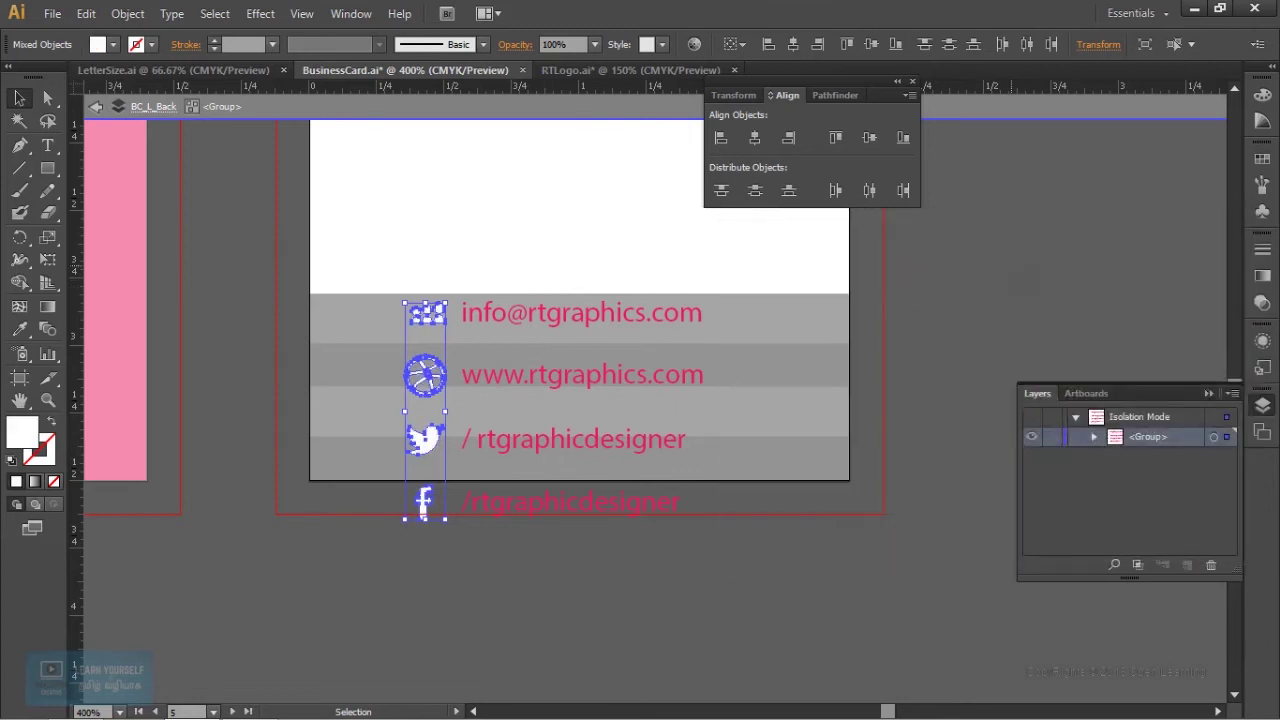
{"action": "key", "text": "ctrl+shift+a"}
{"action": "key", "text": "Escape"}
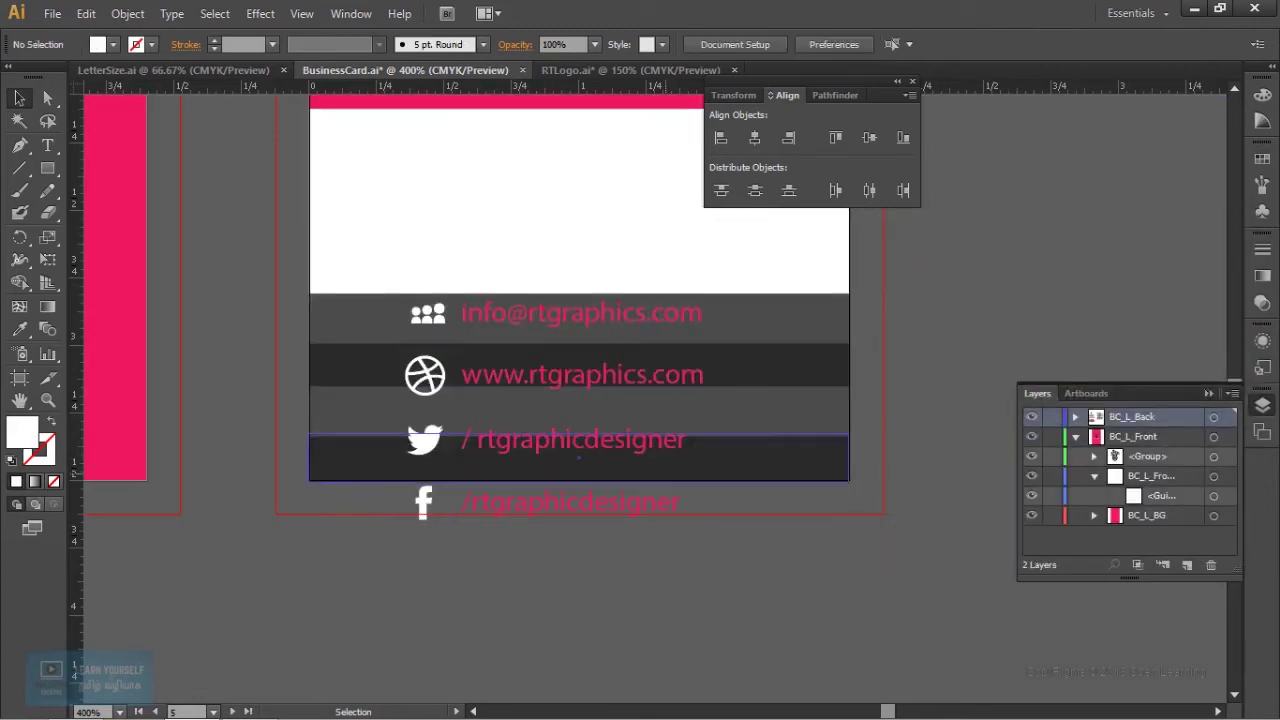
Place the e-mail row in the top stripe and the resized-icon website row in the second.
{"action": "scroll", "coordinate": [580, 330], "scroll_direction": "up", "scroll_amount": 2}
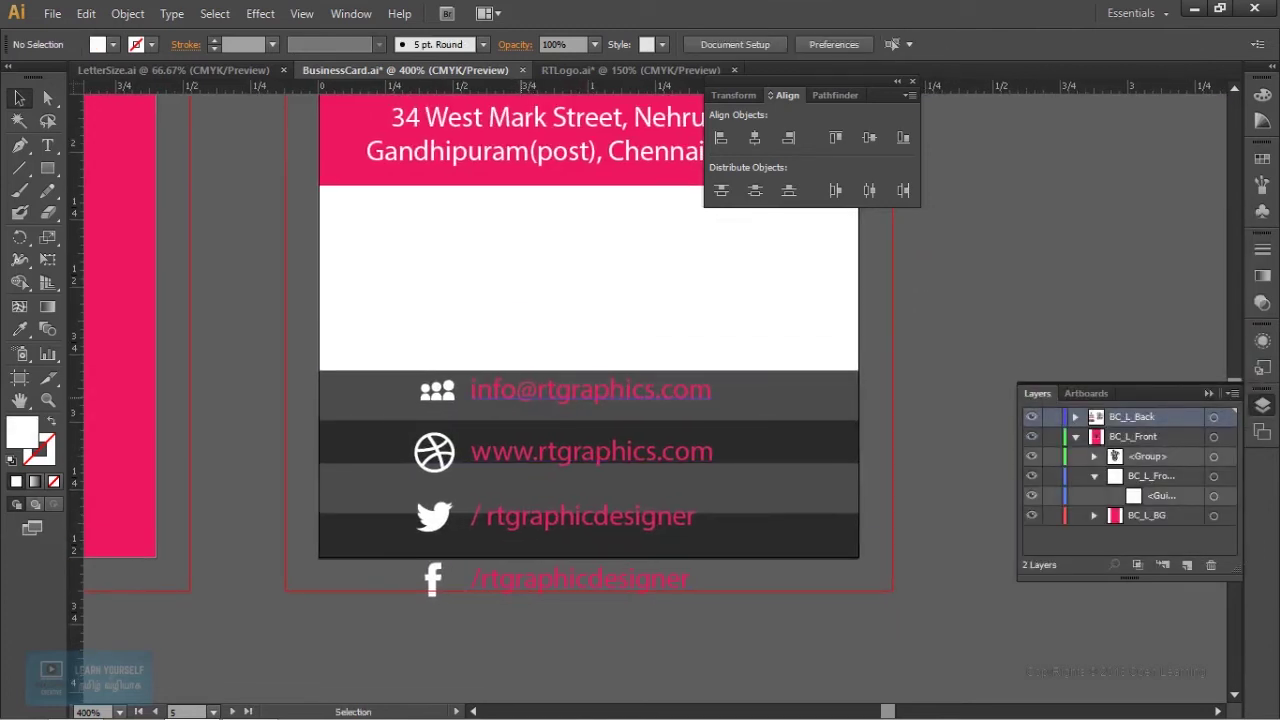
{"action": "left_click", "coordinate": [440, 393]}
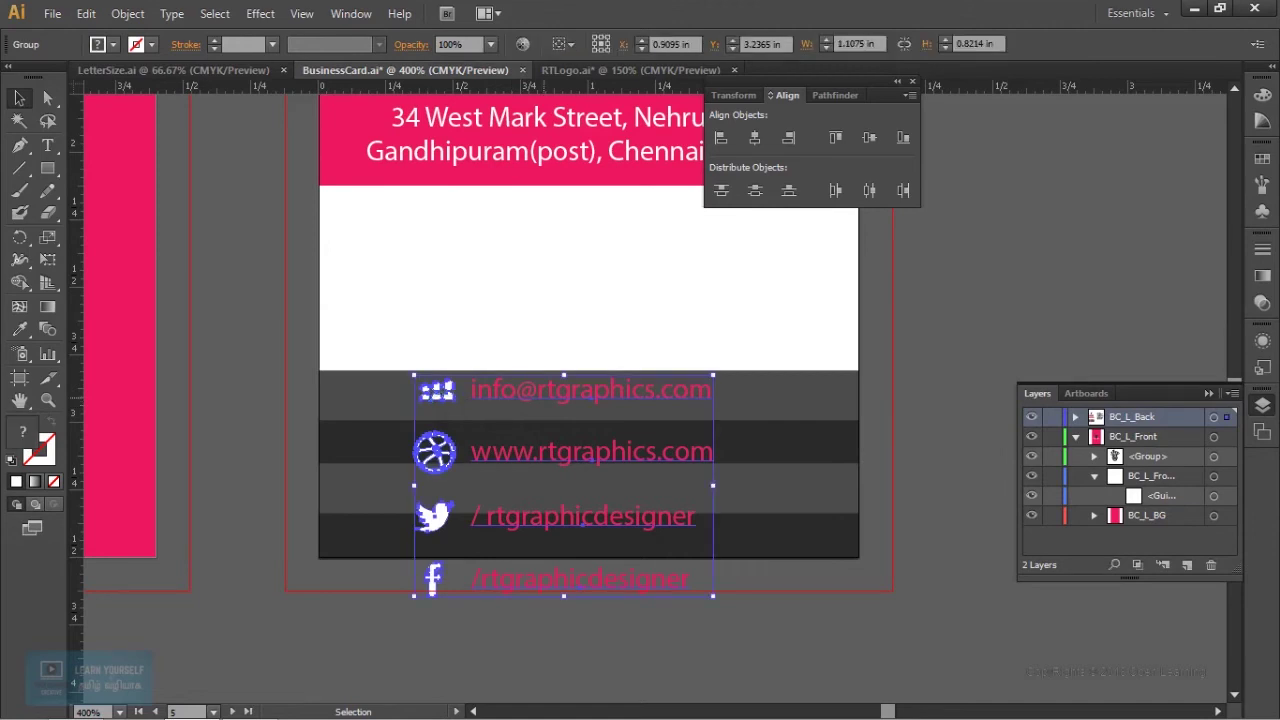
{"action": "double_click", "coordinate": [590, 390]}
{"action": "left_click", "coordinate": [590, 390]}
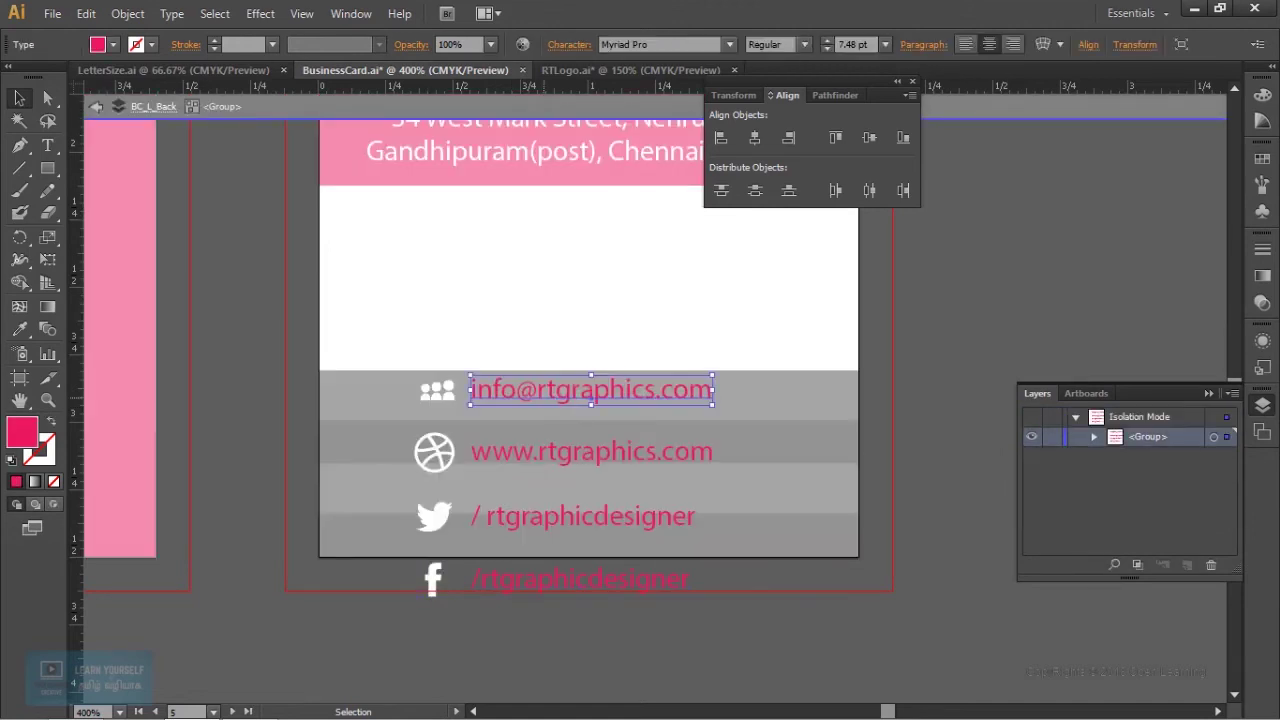
{"action": "left_click", "coordinate": [440, 390], "text": "shift"}
{"action": "left_click_drag", "start_coordinate": [572, 389], "coordinate": [581, 392]}
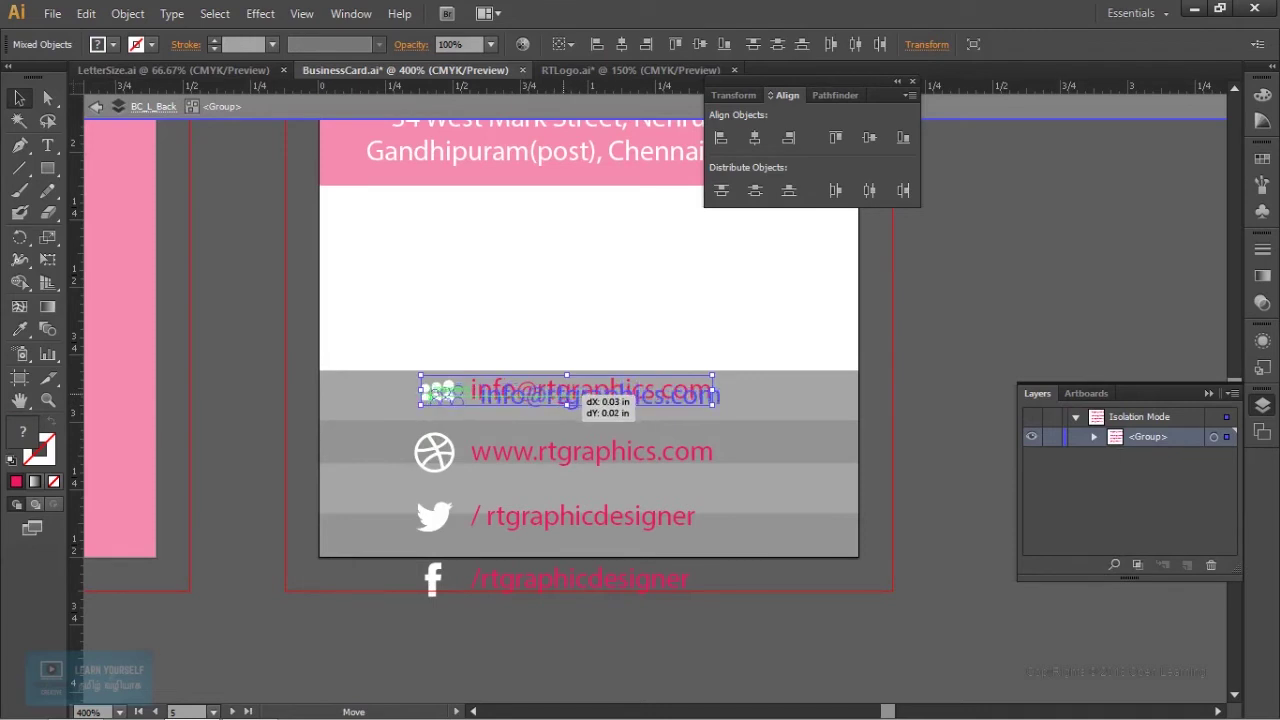
{"action": "left_click_drag", "start_coordinate": [582, 393], "coordinate": [583, 394]}
{"action": "left_click", "coordinate": [434, 452]}
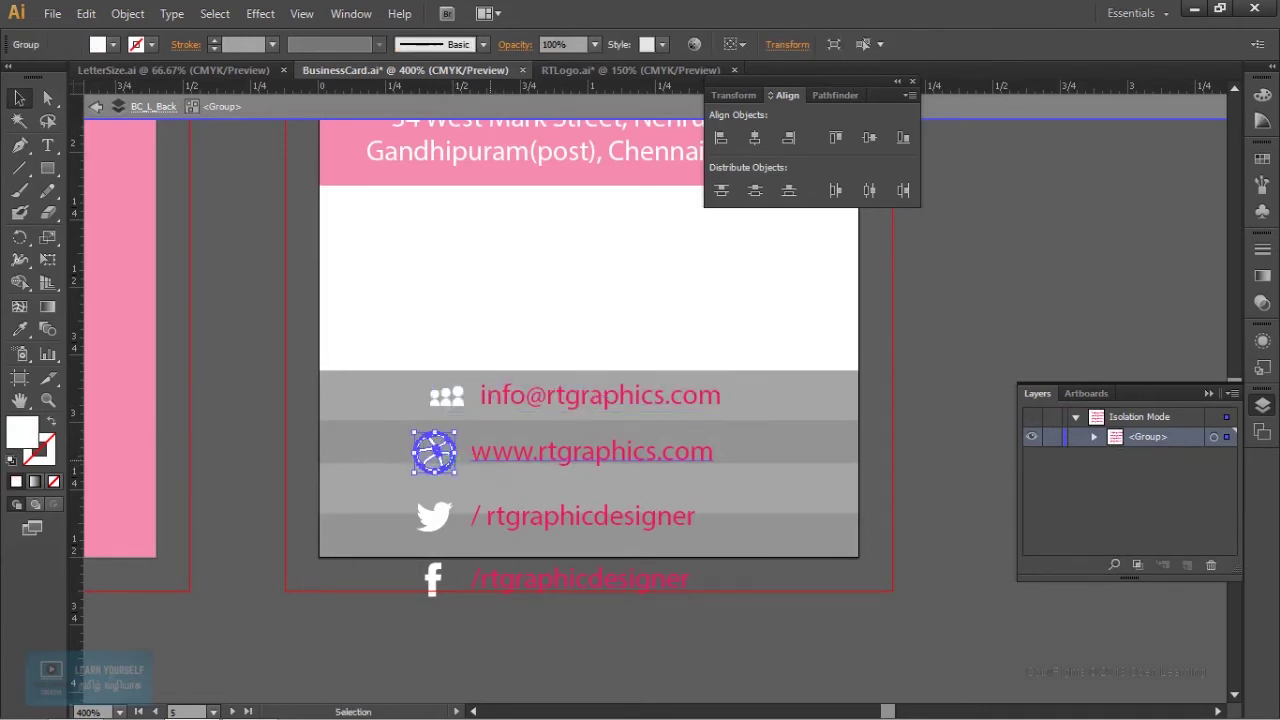
{"action": "mouse_move", "coordinate": [456, 472]}
{"action": "left_mouse_down"}
{"action": "mouse_move", "coordinate": [461, 462]}
{"action": "mouse_move", "coordinate": [450, 466]}
{"action": "left_mouse_up"}
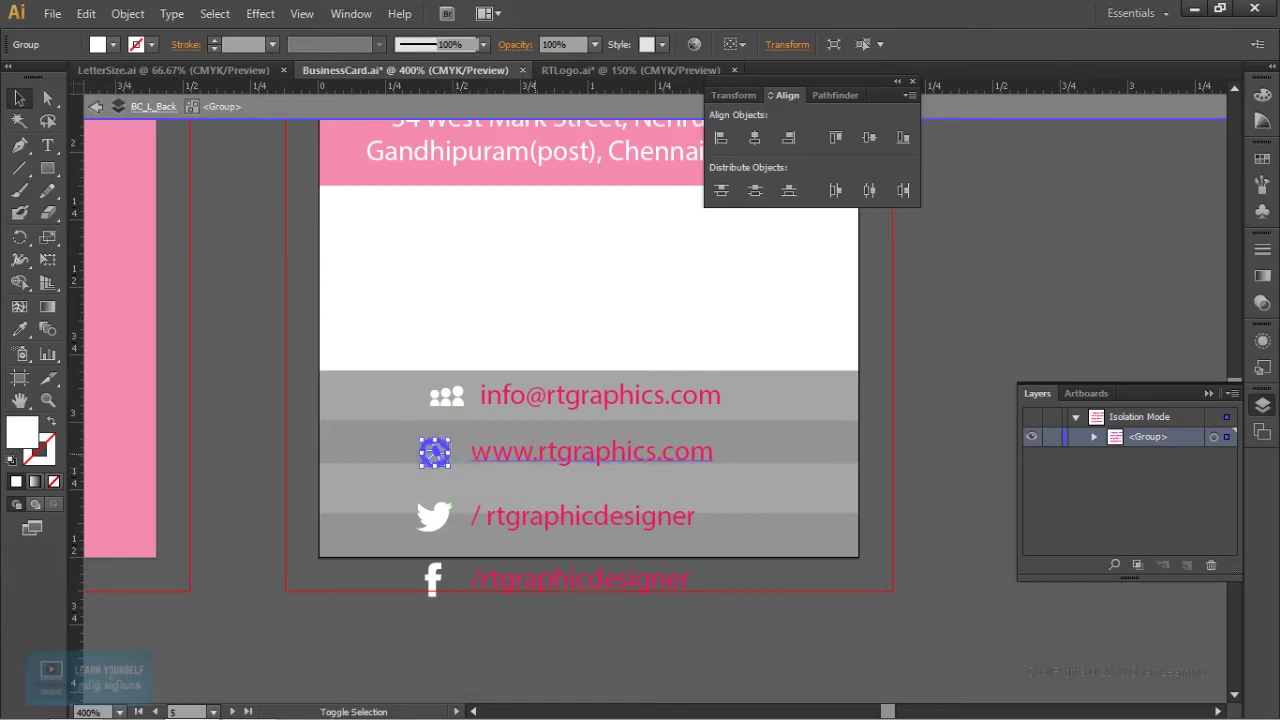
{"action": "left_click", "coordinate": [590, 452], "text": "shift"}
{"action": "left_click_drag", "start_coordinate": [567, 453], "coordinate": [577, 441]}
{"action": "key", "text": "ctrl+shift+a"}
Move the Twitter row into the third stripe and the Facebook row into the bottom stripe.
{"action": "left_click_drag", "start_coordinate": [433, 516], "coordinate": [390, 428]}
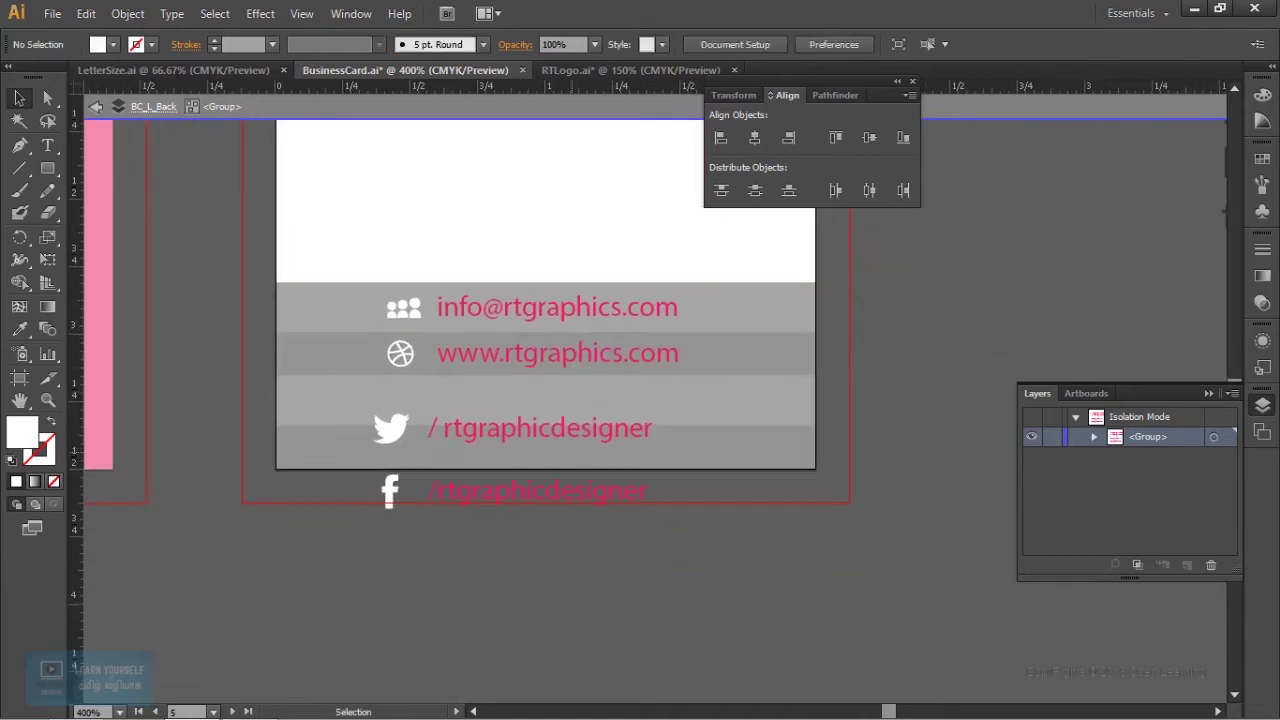
{"action": "left_click", "coordinate": [390, 428]}
{"action": "left_click", "coordinate": [522, 428], "text": "shift"}
{"action": "left_click_drag", "start_coordinate": [522, 428], "coordinate": [538, 400]}
{"action": "left_click_drag", "start_coordinate": [390, 490], "coordinate": [416, 434]}
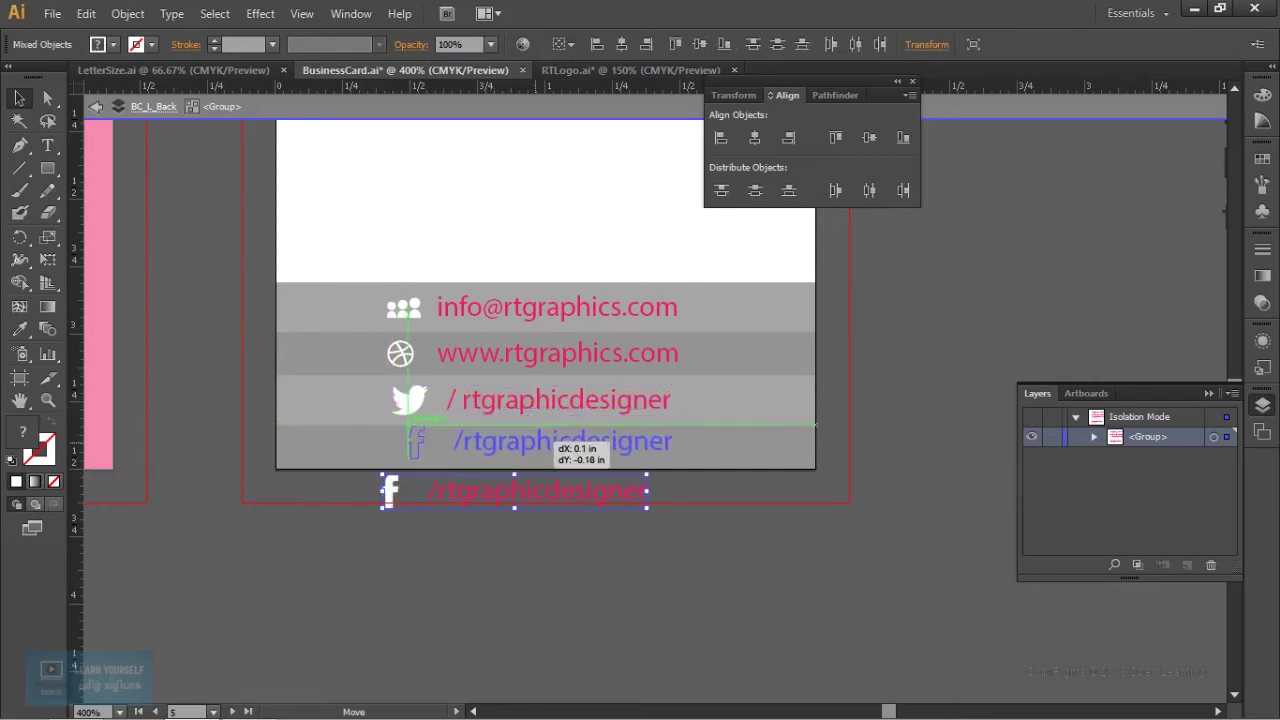
{"action": "left_click_drag", "start_coordinate": [550, 436], "coordinate": [540, 443]}
{"action": "key", "text": "ctrl+shift+a"}
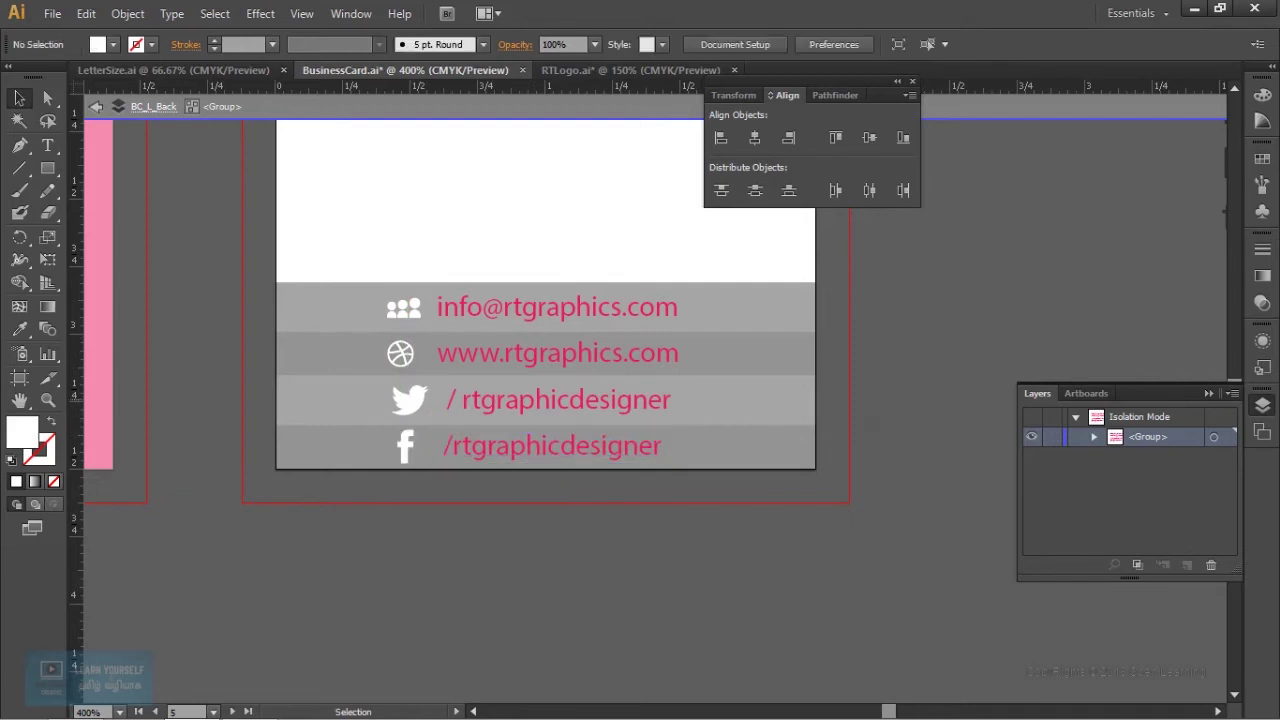
{"action": "left_click_drag", "start_coordinate": [545, 380], "coordinate": [579, 449]}
{"action": "key", "text": "Escape"}
{"action": "key", "text": "ctrl+plus"}
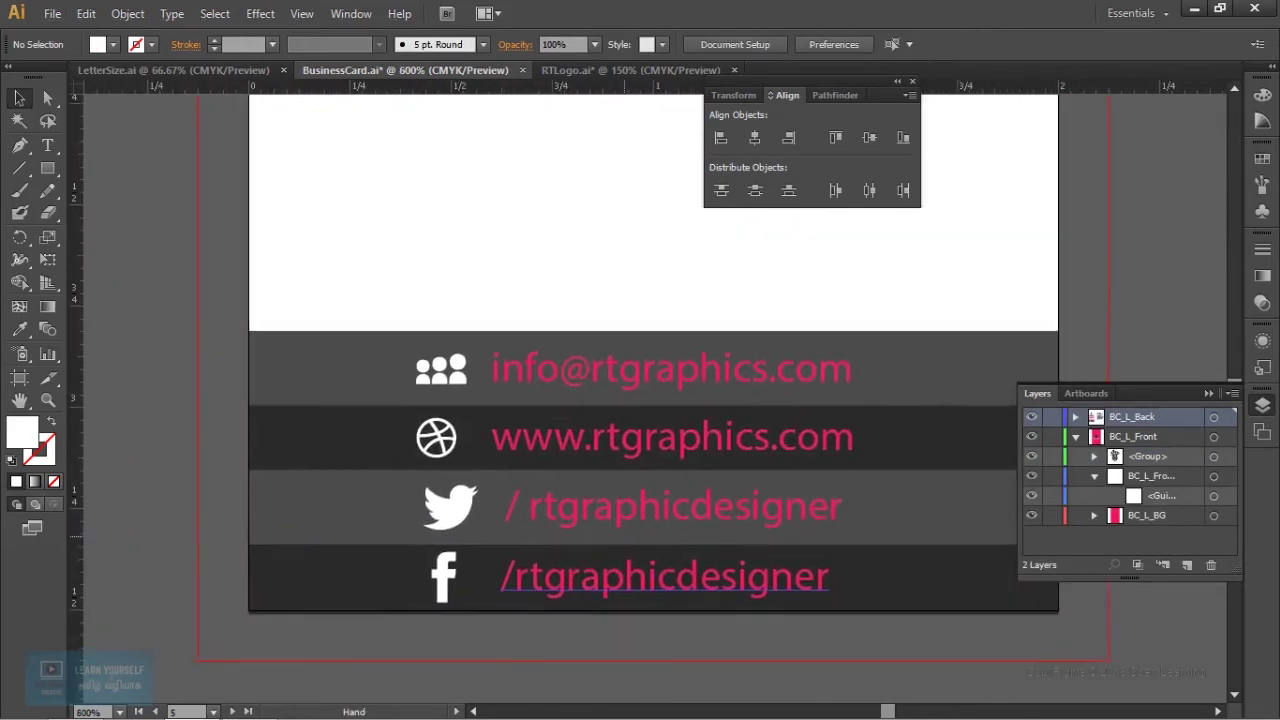
With Direct Selection, scale down the people and dribbble icons from their corners.
{"action": "left_click_drag", "start_coordinate": [560, 400], "coordinate": [661, 456]}
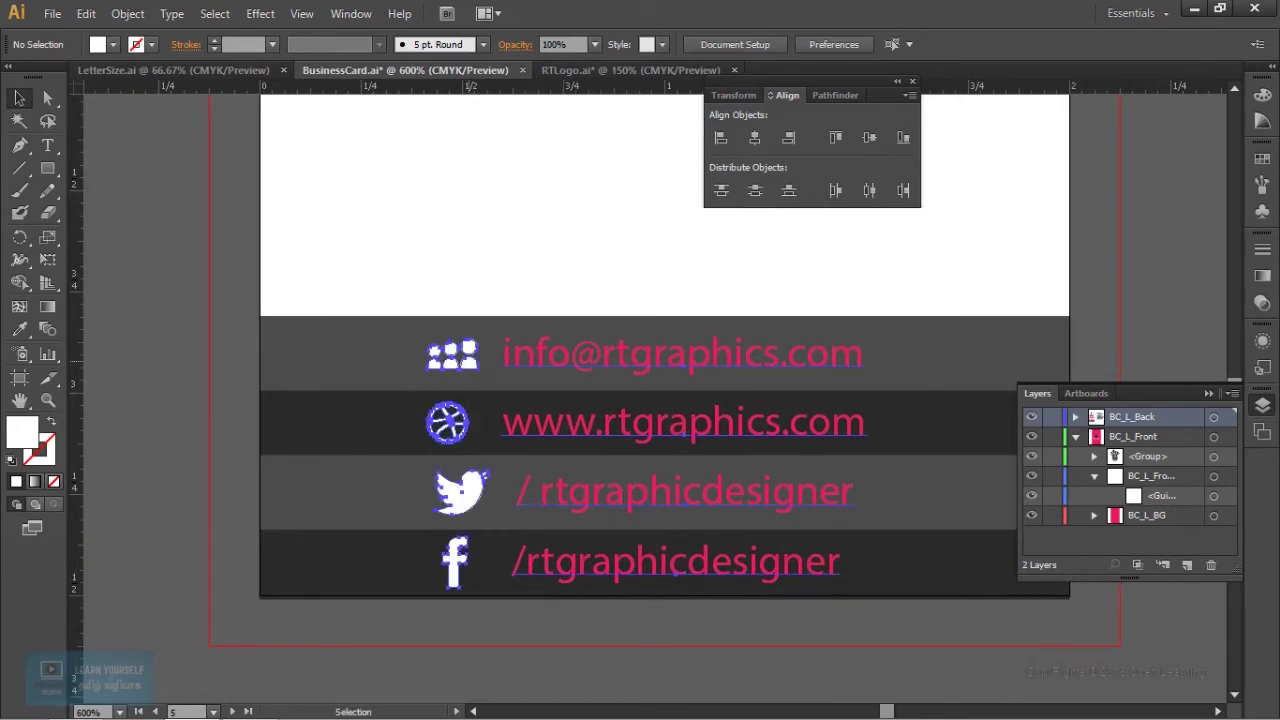
{"action": "left_click", "coordinate": [470, 355]}
{"action": "left_click", "coordinate": [45, 93]}
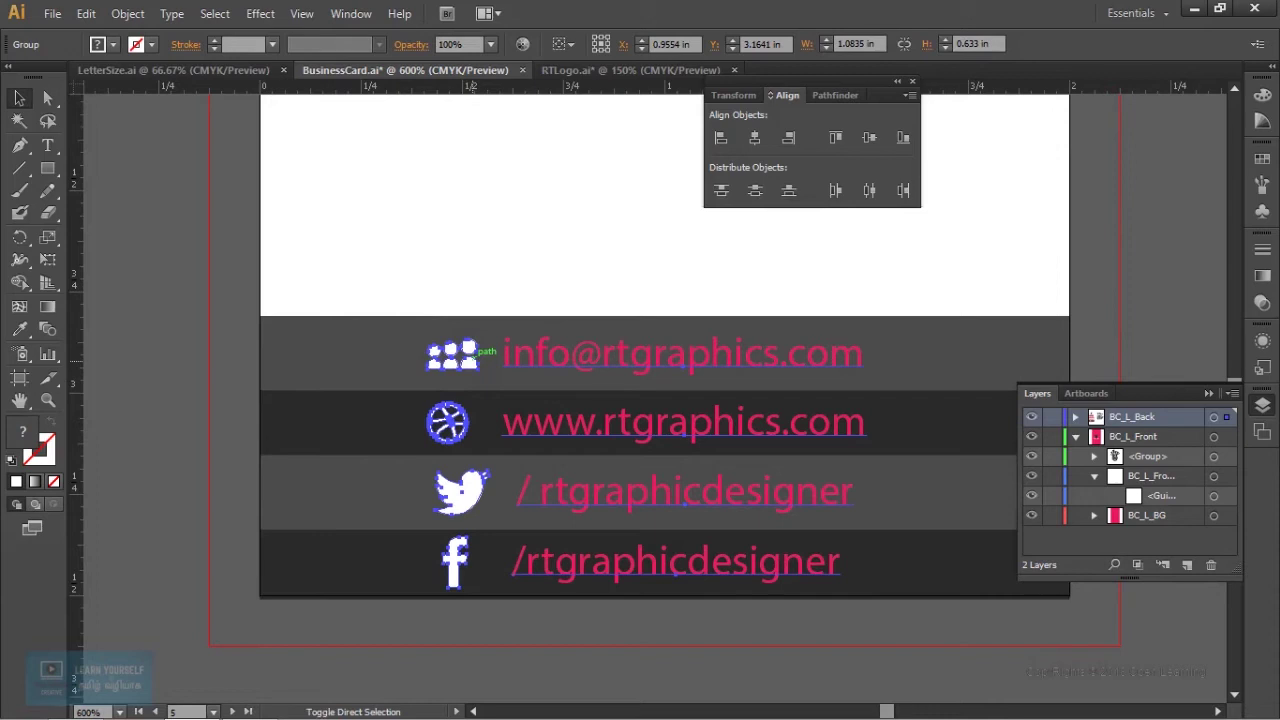
{"action": "key", "text": "ctrl+a"}
{"action": "key", "text": "ctrl+shift+a"}
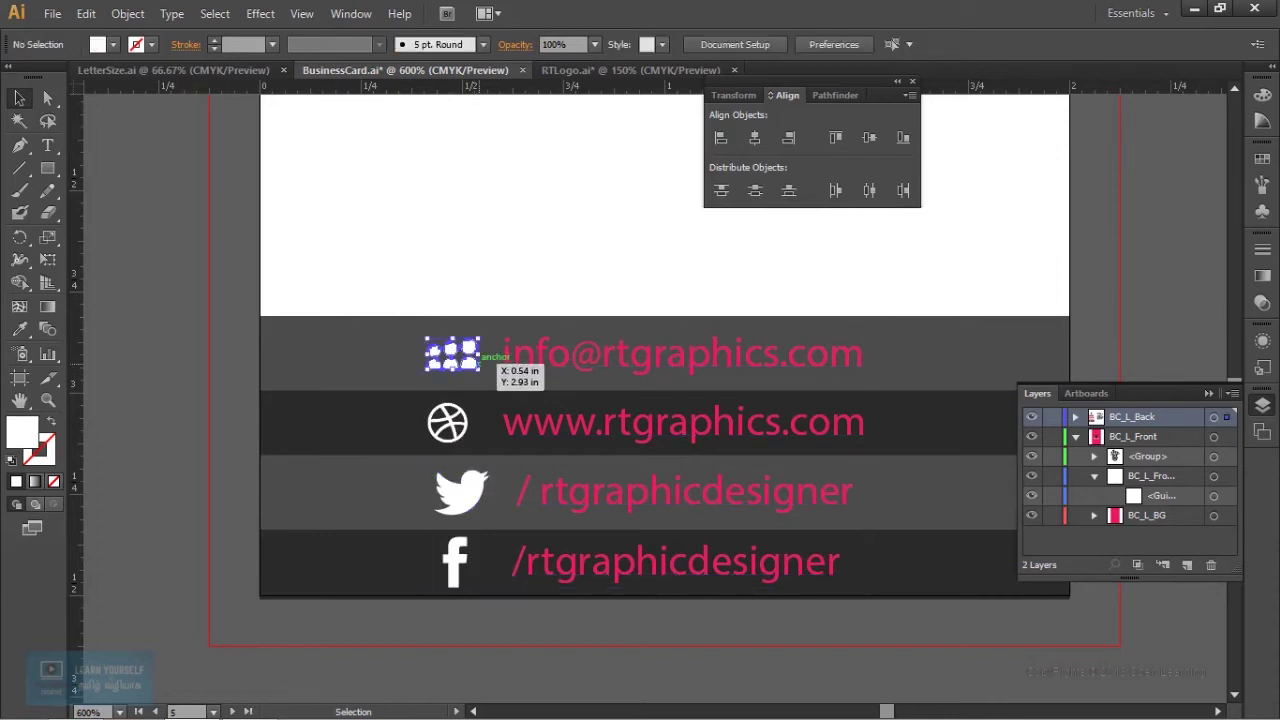
{"action": "left_click", "coordinate": [455, 354]}
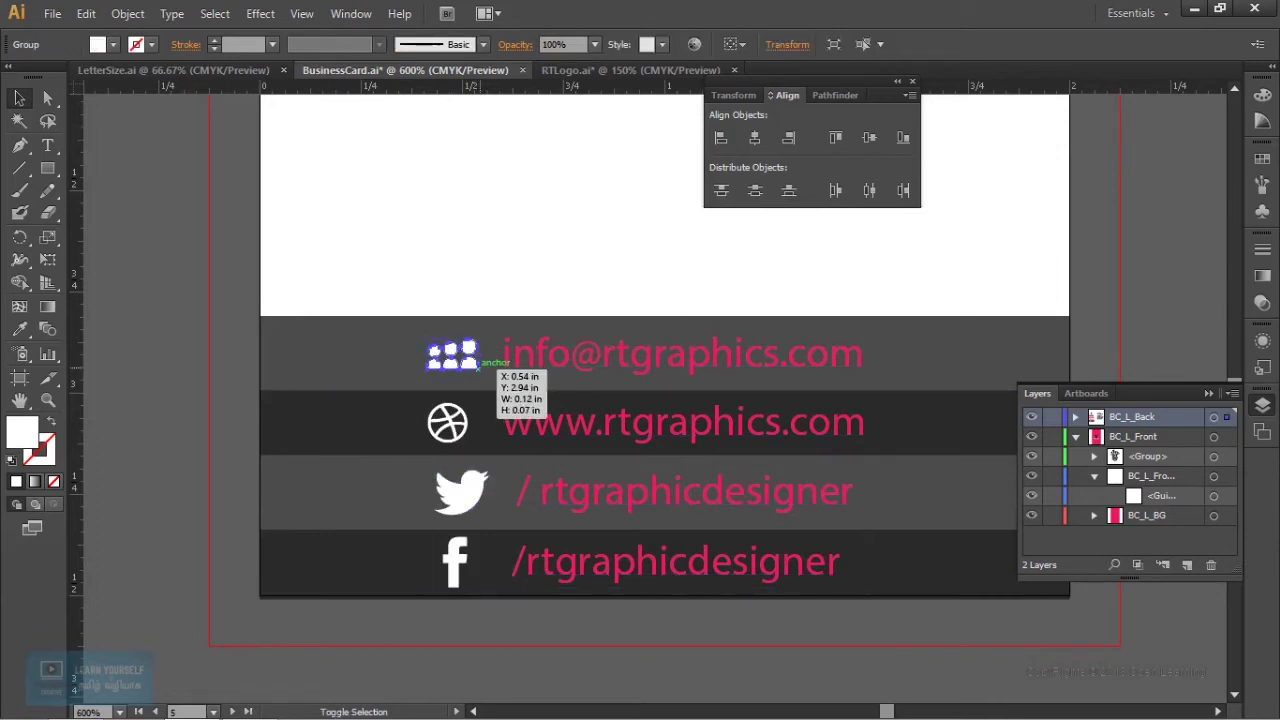
{"action": "left_click_drag", "start_coordinate": [479, 366], "coordinate": [470, 364]}
{"action": "left_click", "coordinate": [447, 422]}
{"action": "left_click_drag", "start_coordinate": [469, 443], "coordinate": [462, 437]}
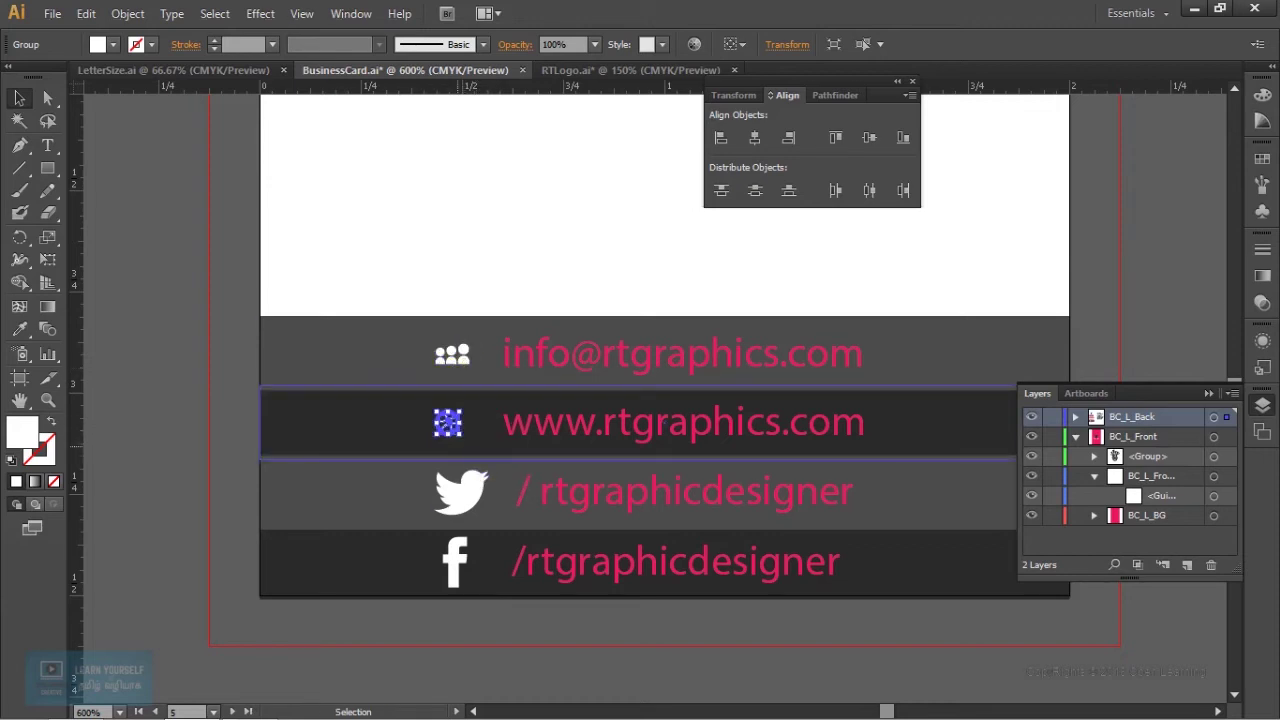
{"action": "left_click_drag", "start_coordinate": [461, 436], "coordinate": [459, 432]}
Scale down the Twitter and Facebook icons from their corners.
{"action": "left_click", "coordinate": [461, 490]}
{"action": "left_click_drag", "start_coordinate": [491, 517], "coordinate": [478, 492]}
{"action": "left_click", "coordinate": [455, 562]}
{"action": "left_click_drag", "start_coordinate": [469, 589], "coordinate": [456, 581]}
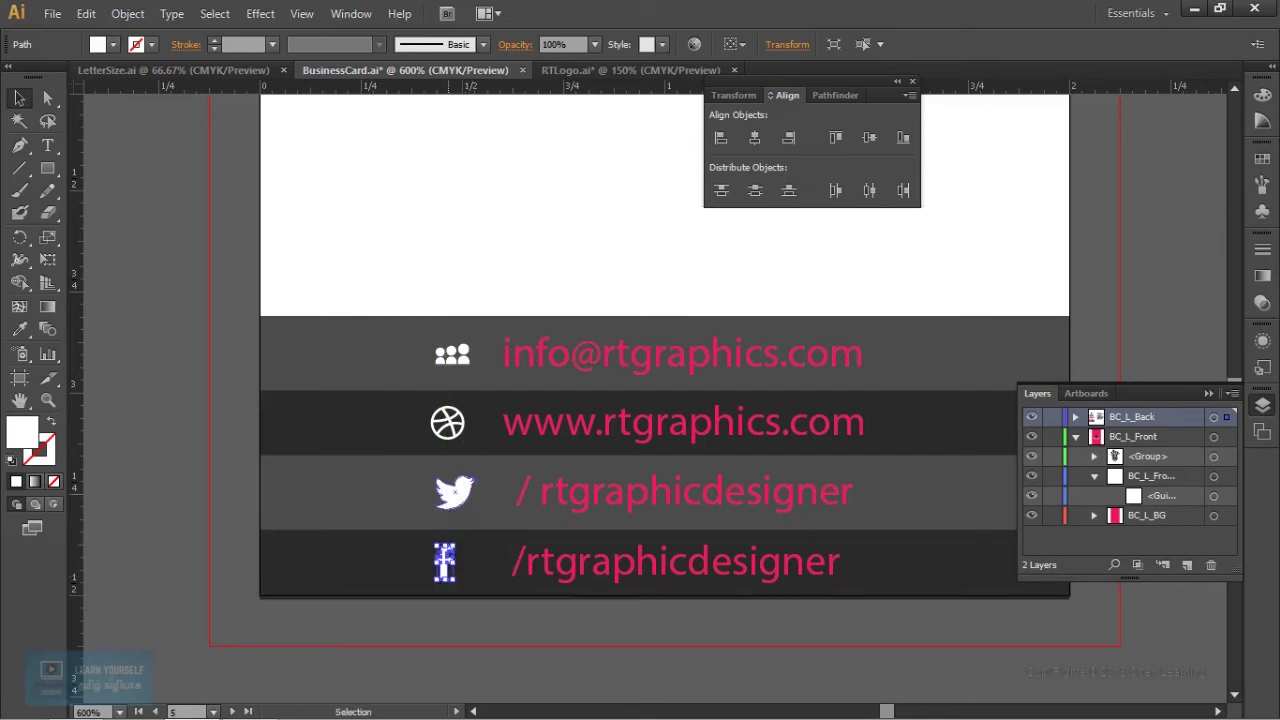
Centre the four selected icons horizontally, aligned to the selection.
{"action": "left_click", "coordinate": [455, 490]}
{"action": "left_click", "coordinate": [448, 422], "text": "shift"}
{"action": "left_click", "coordinate": [452, 354], "text": "shift"}
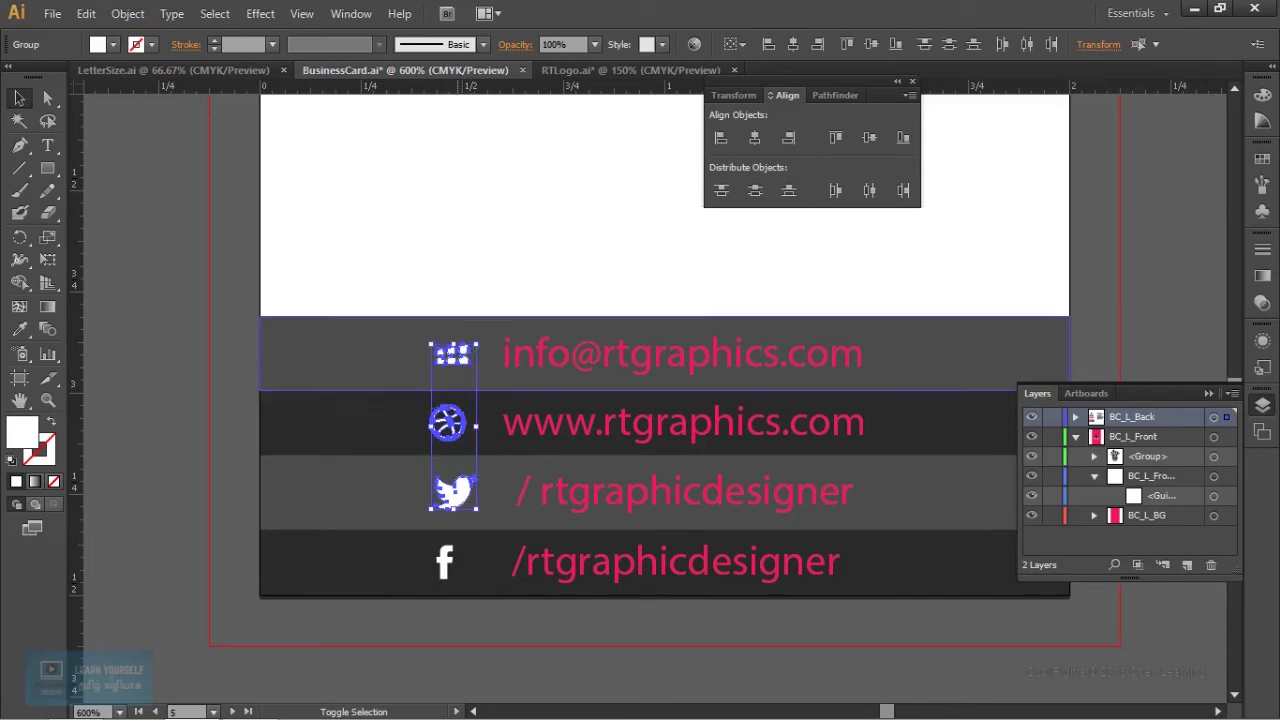
{"action": "left_click", "coordinate": [444, 565], "text": "shift"}
{"action": "left_click", "coordinate": [736, 45]}
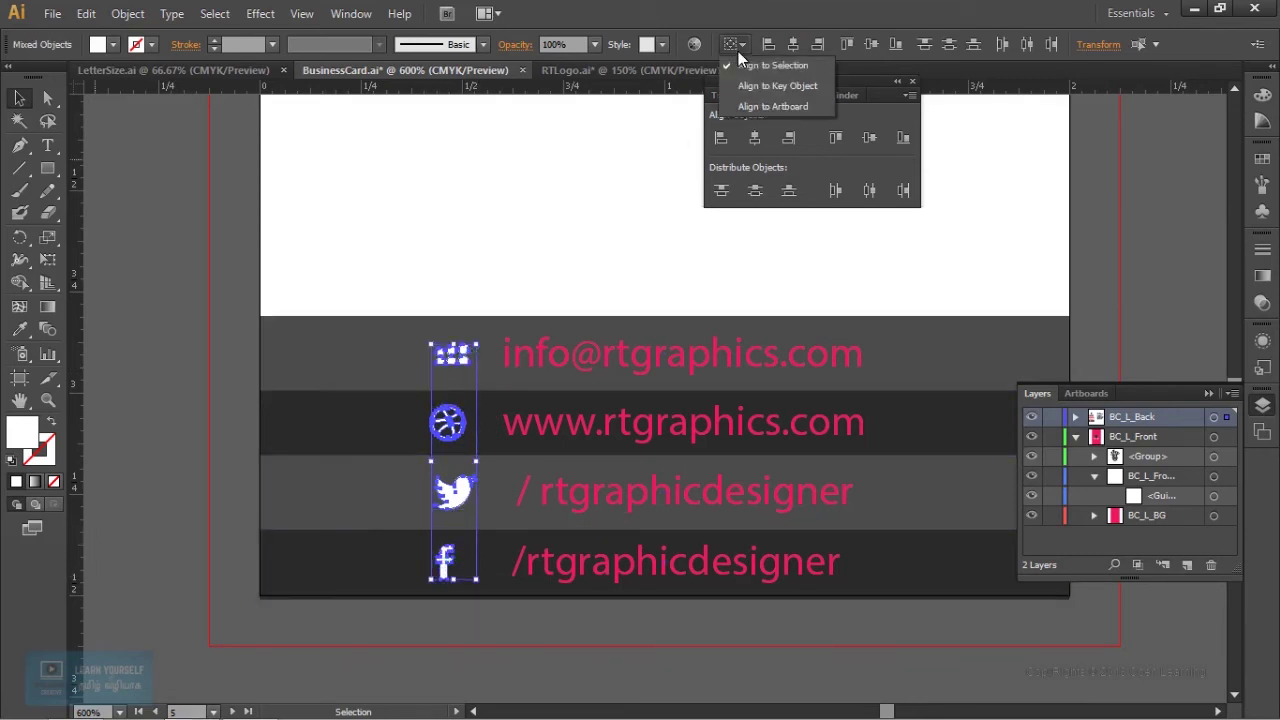
{"action": "left_click", "coordinate": [754, 138]}
{"action": "left_click", "coordinate": [754, 138]}
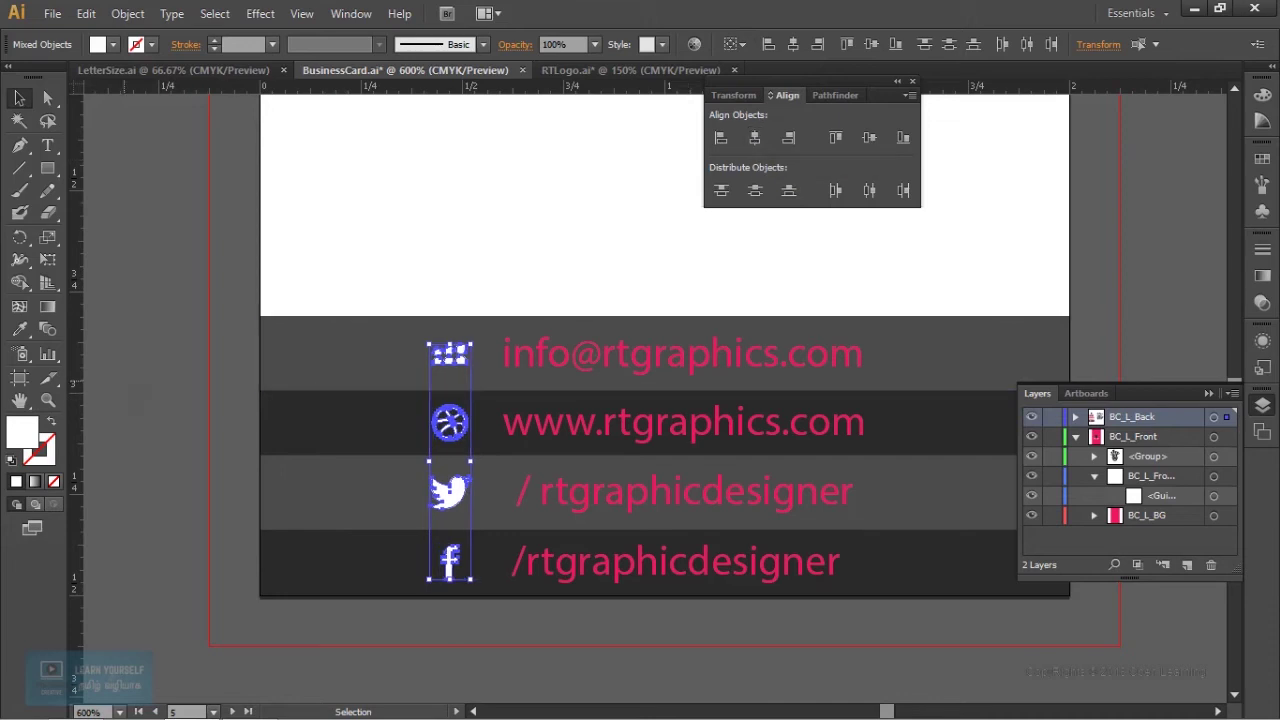
{"action": "left_click", "coordinate": [600, 280]}
{"action": "scroll", "coordinate": [455, 455], "scroll_direction": "right", "scroll_amount": 5}
{"action": "left_click", "coordinate": [460, 360]}
{"action": "left_click", "coordinate": [460, 428], "text": "shift"}
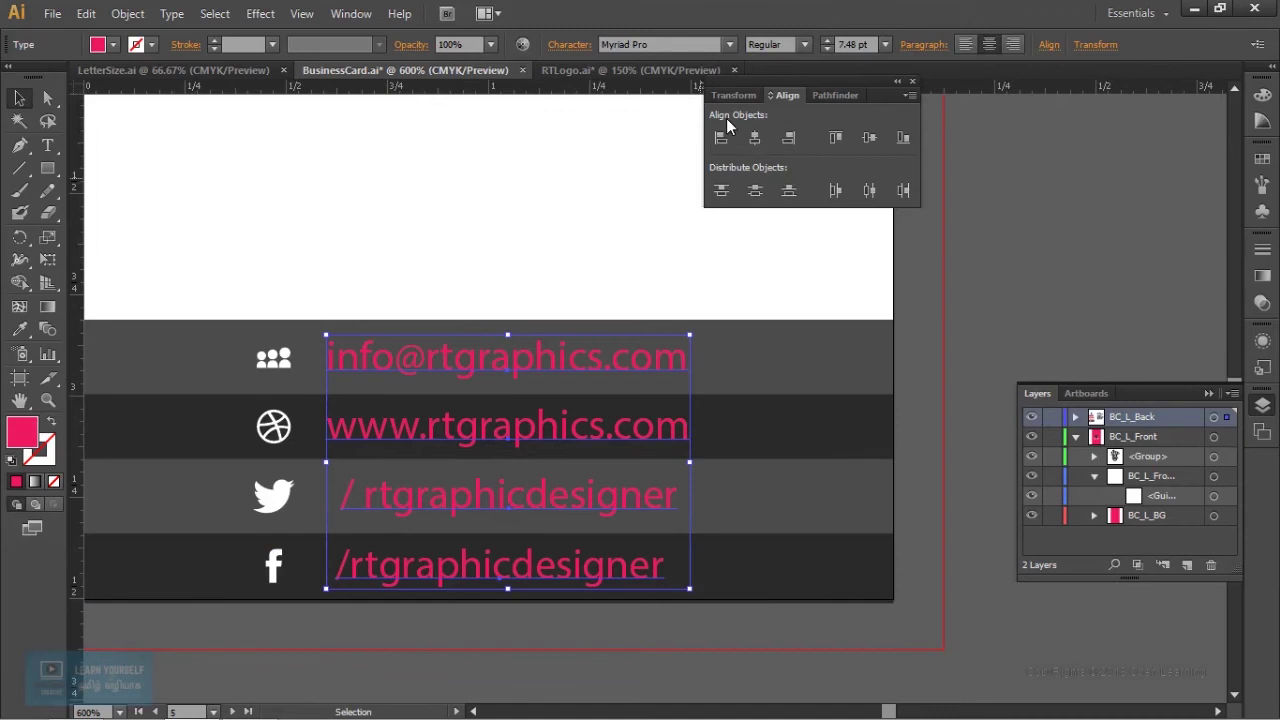
Reduce the contact text size to 7 pt.
{"action": "left_click", "coordinate": [826, 50]}
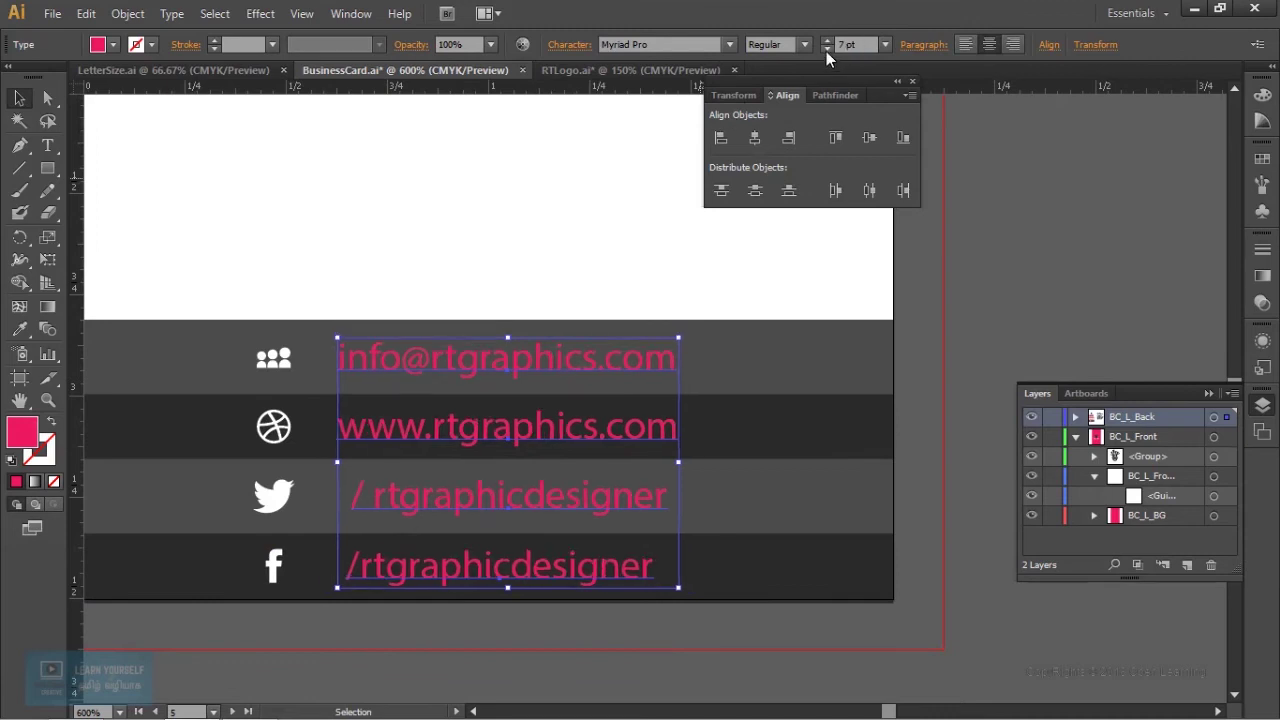
{"action": "key", "text": "ctrl+shift+a"}
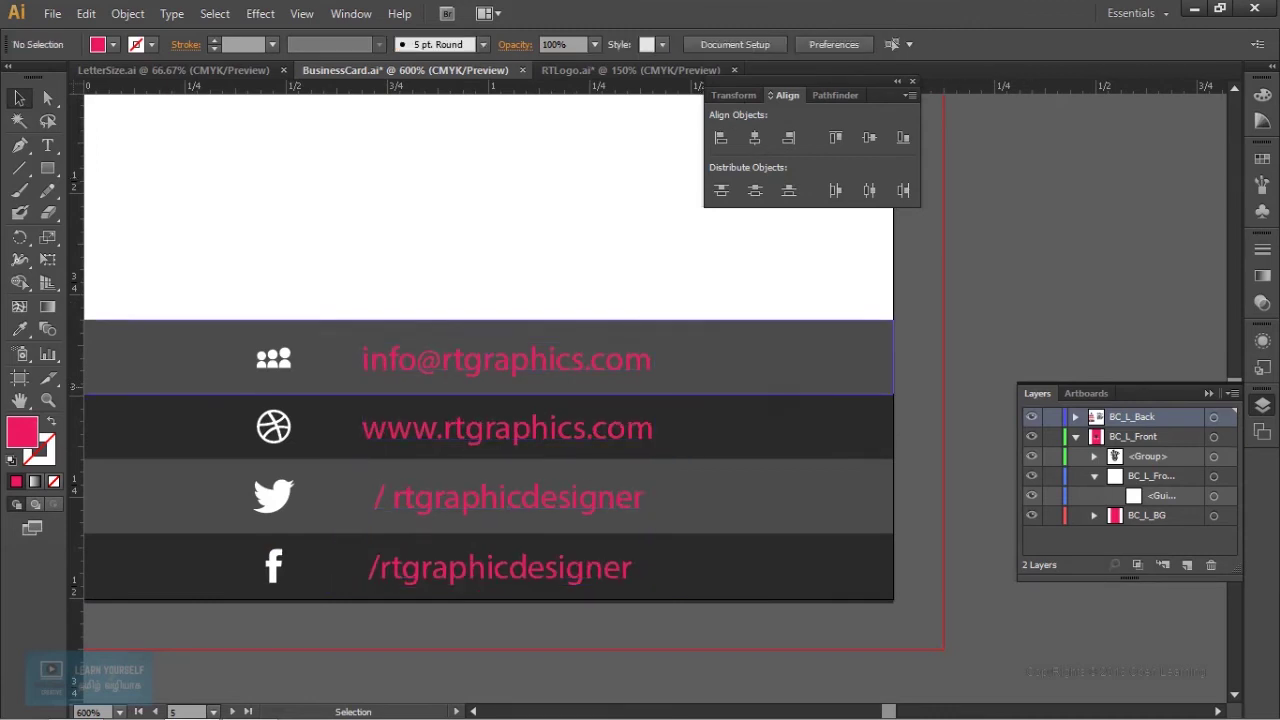
{"action": "key", "text": "ctrl+minus"}
{"action": "key", "text": "ctrl+minus"}
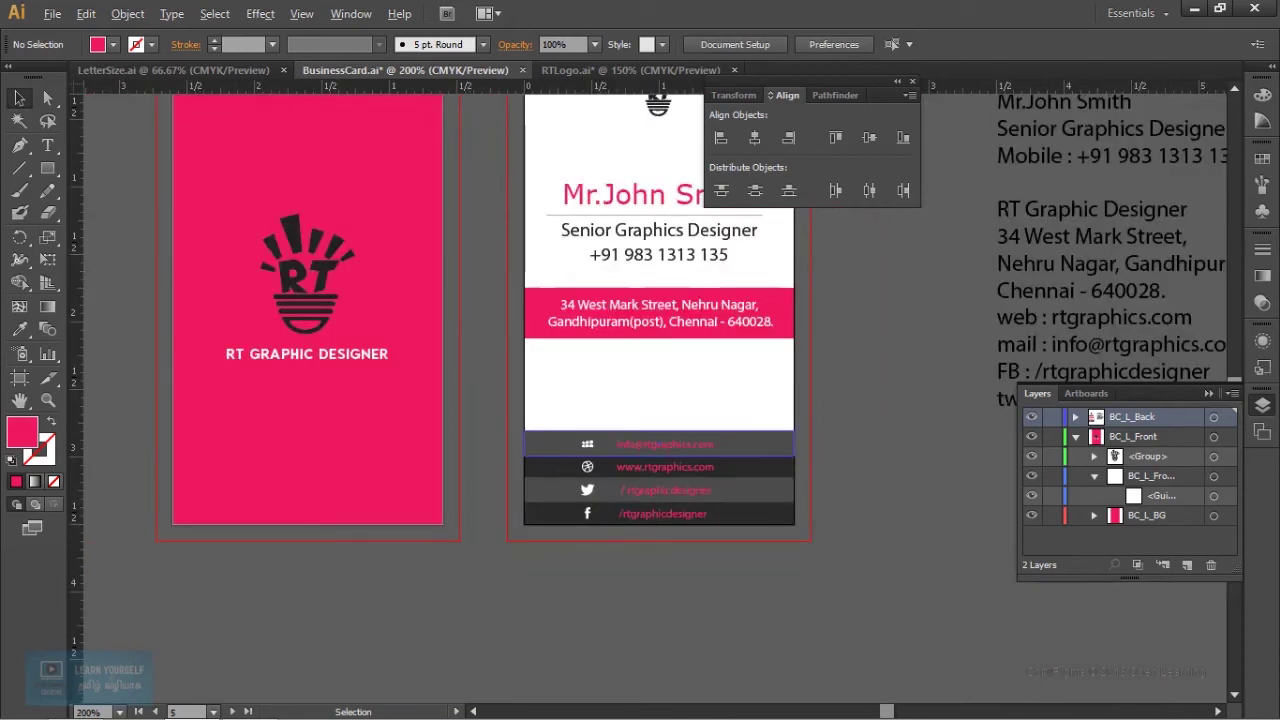
{"action": "scroll", "coordinate": [1052, 167], "scroll_direction": "up", "scroll_amount": 3}
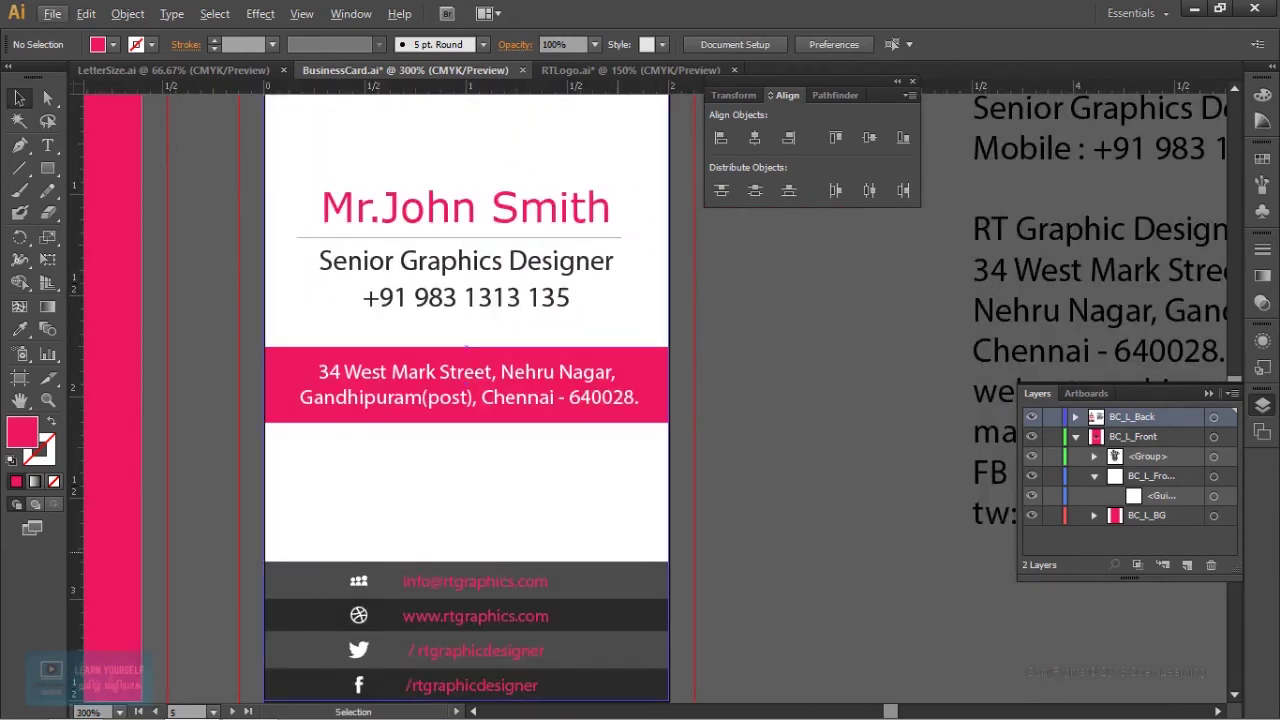
{"action": "scroll", "coordinate": [466, 400], "scroll_direction": "down", "scroll_amount": 3}
{"action": "key", "text": "ctrl+plus"}
{"action": "key", "text": "ctrl+plus"}
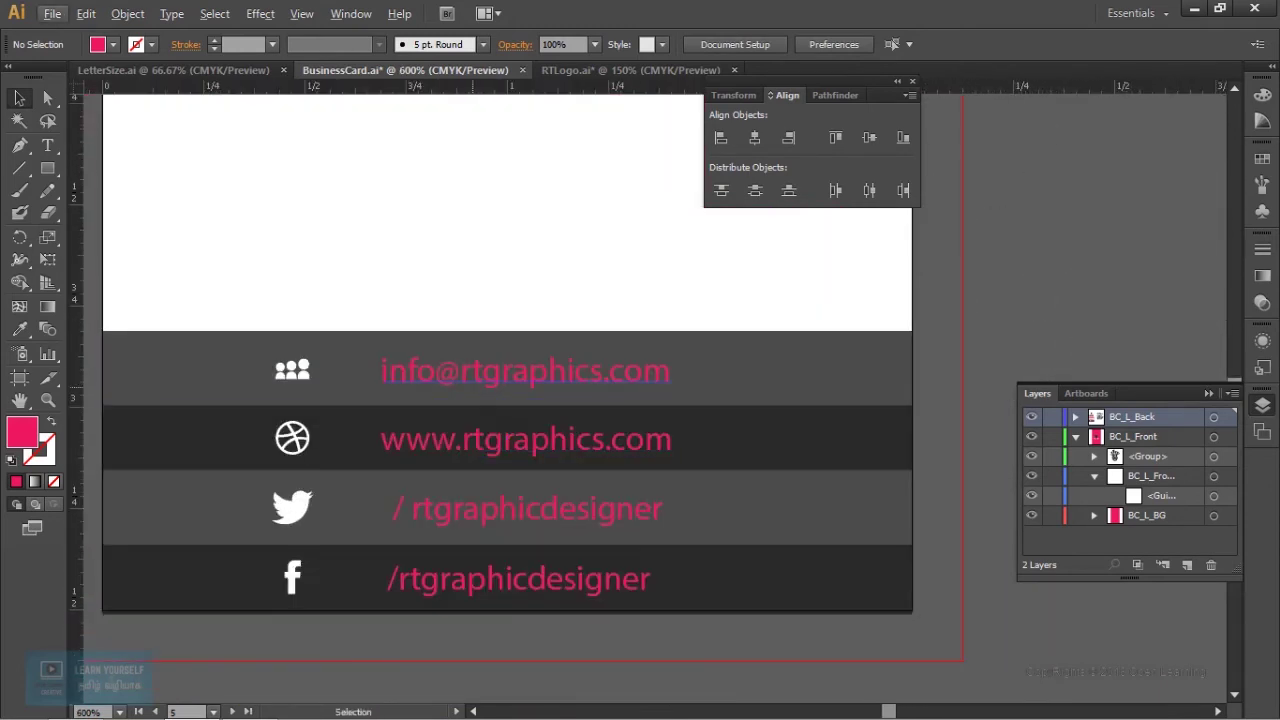
Move the four contact text lines left, closer to their icons.
{"action": "left_click", "coordinate": [525, 371]}
{"action": "left_click", "coordinate": [525, 439], "text": "shift"}
{"action": "left_click", "coordinate": [527, 509], "text": "shift"}
{"action": "left_click", "coordinate": [518, 579], "text": "shift"}
{"action": "key", "text": "Left"}
{"action": "key", "text": "Left"}
{"action": "key", "text": "Left"}
{"action": "key", "text": "Left"}
{"action": "left_click_drag", "start_coordinate": [508, 592], "coordinate": [491, 592]}
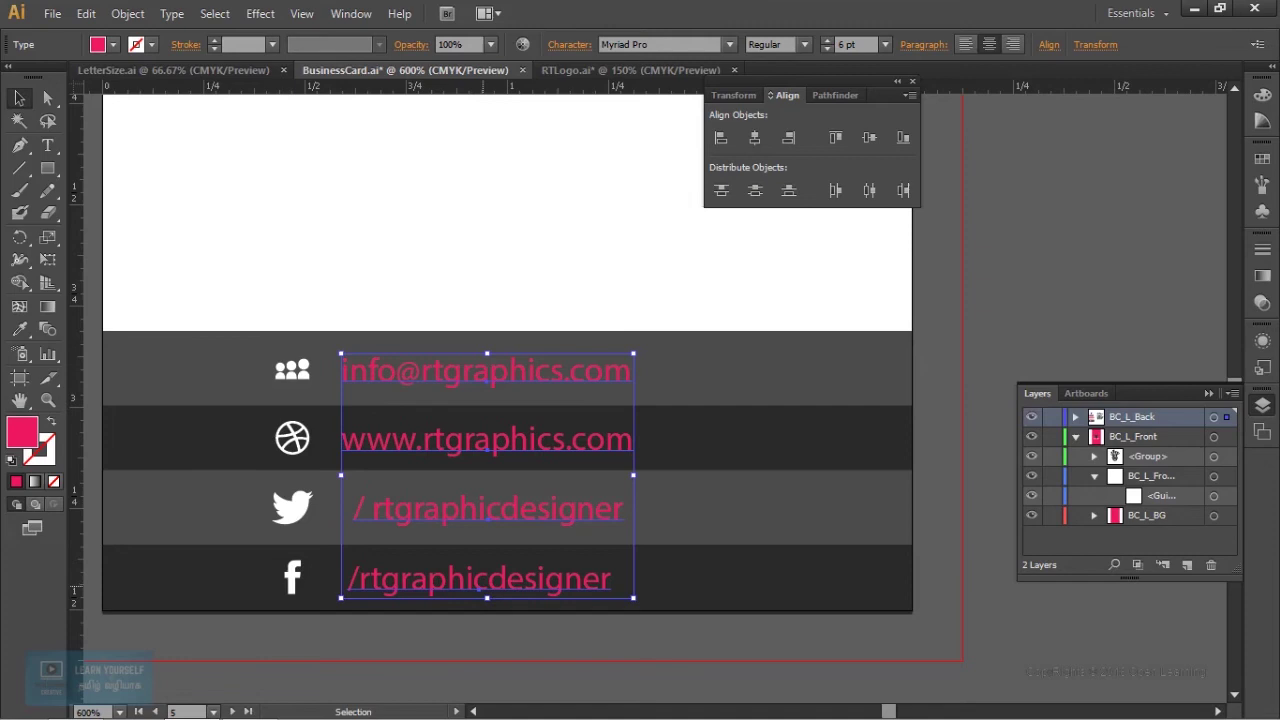
Select the people icon together with the info@ text.
{"action": "left_click_drag", "start_coordinate": [302, 367], "coordinate": [448, 378]}
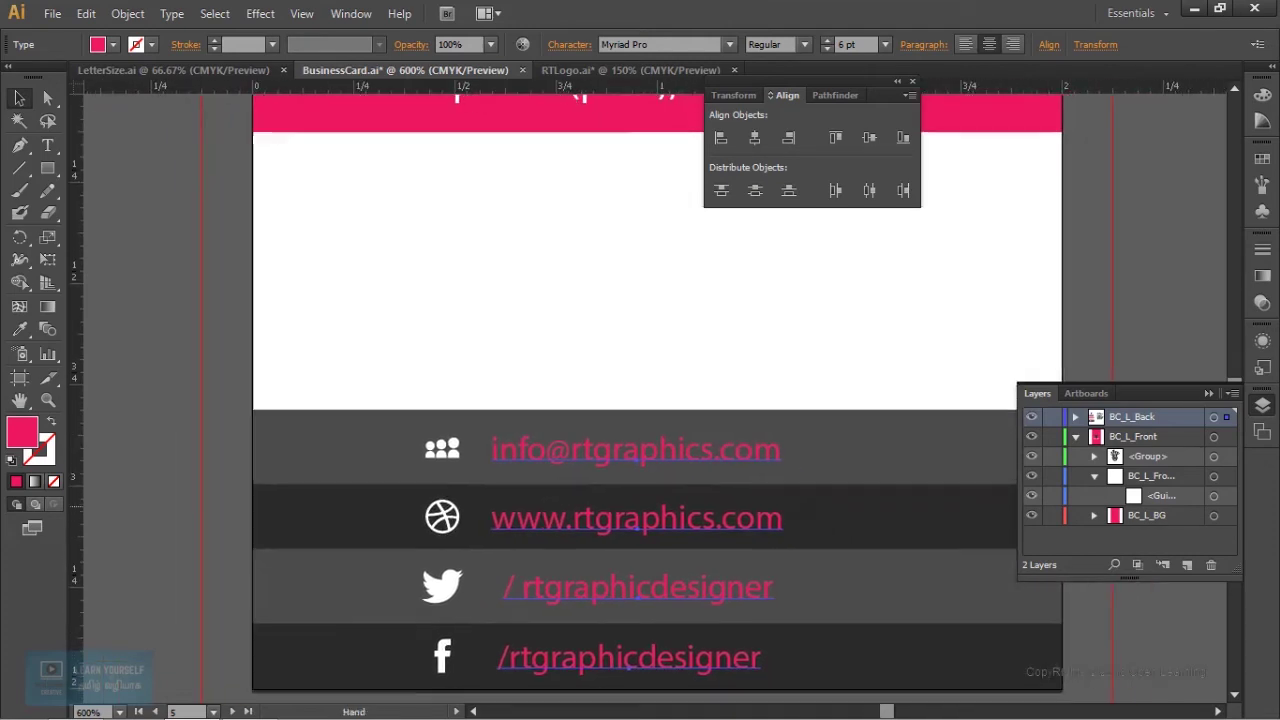
{"action": "left_click", "coordinate": [438, 381]}
{"action": "left_click", "coordinate": [630, 381], "text": "shift"}
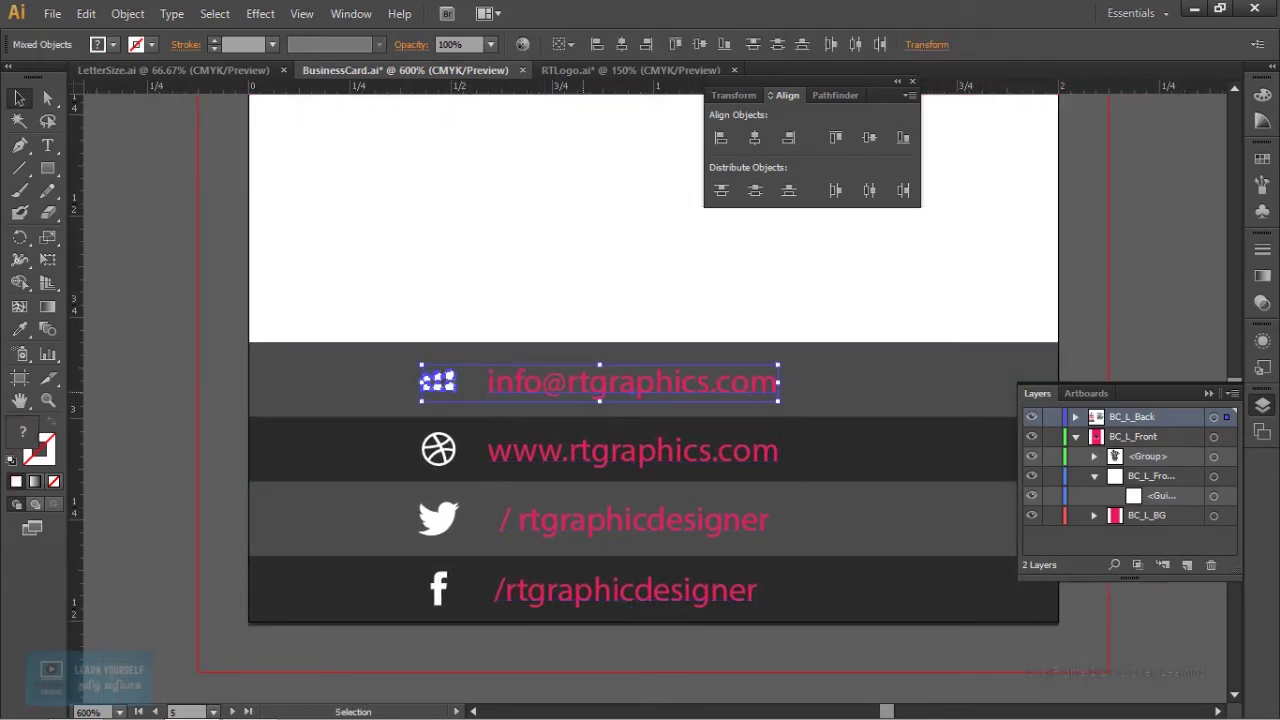
Move the email and website rows (icon plus text) to the left.
{"action": "left_click_drag", "start_coordinate": [614, 390], "coordinate": [496, 390]}
{"action": "left_click", "coordinate": [438, 450]}
{"action": "left_click", "coordinate": [630, 452], "text": "shift"}
{"action": "mouse_move", "coordinate": [630, 452]}
{"action": "left_mouse_down"}
{"action": "mouse_move", "coordinate": [496, 452]}
{"action": "mouse_move", "coordinate": [519, 452]}
{"action": "mouse_move", "coordinate": [286, 403]}
{"action": "left_mouse_up"}
Place the Twitter and Facebook entries beside the email and website rows.
{"action": "left_click", "coordinate": [300, 470]}
{"action": "left_click", "coordinate": [206, 470], "text": "shift"}
{"action": "left_click", "coordinate": [206, 540], "text": "shift"}
{"action": "left_click_drag", "start_coordinate": [400, 541], "coordinate": [665, 405]}
{"action": "key", "text": "ctrl+shift+a"}
{"action": "scroll", "coordinate": [640, 400], "scroll_direction": "up", "scroll_amount": 2}
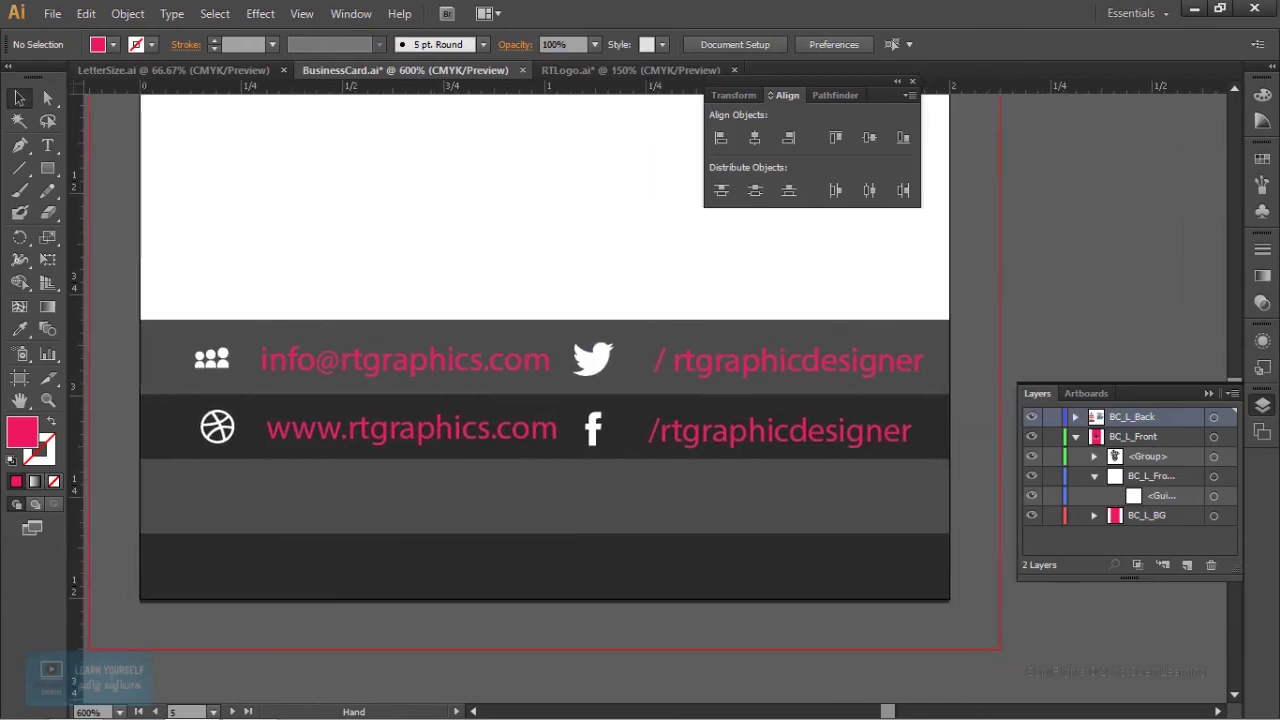
{"action": "left_click", "coordinate": [590, 358]}
{"action": "left_click", "coordinate": [588, 430], "text": "shift"}
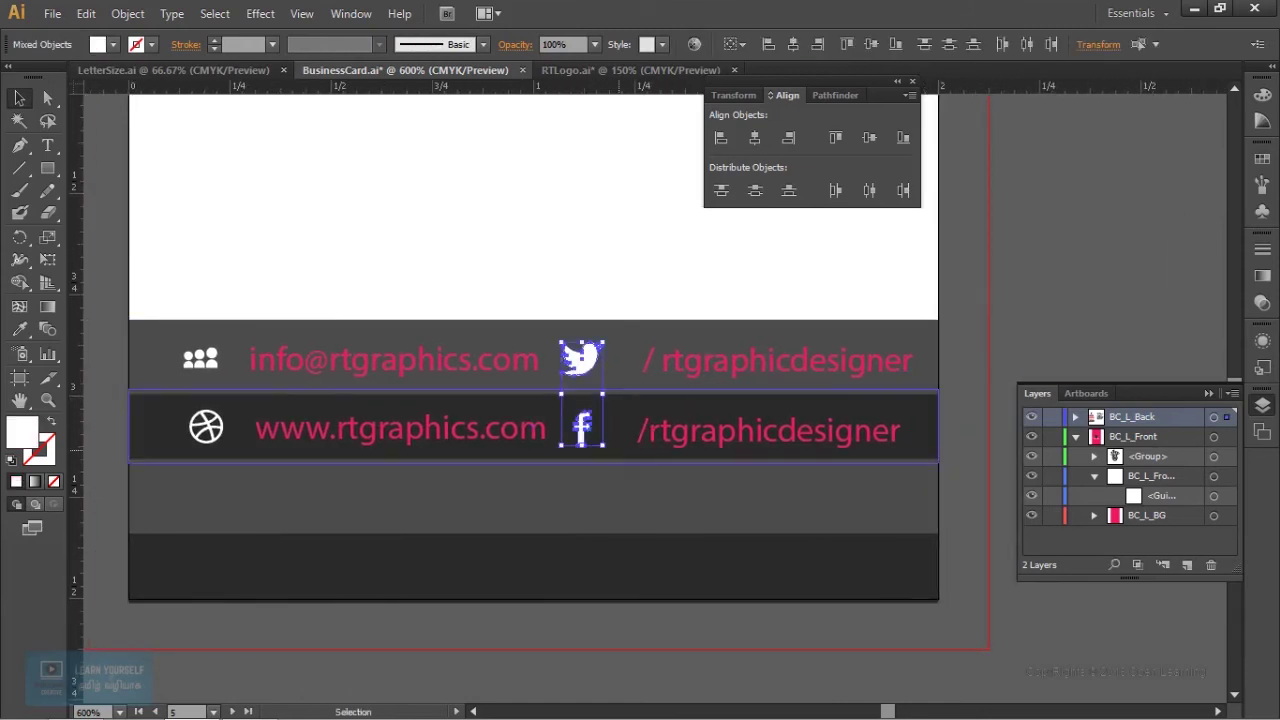
{"action": "left_click_drag", "start_coordinate": [592, 395], "coordinate": [604, 395]}
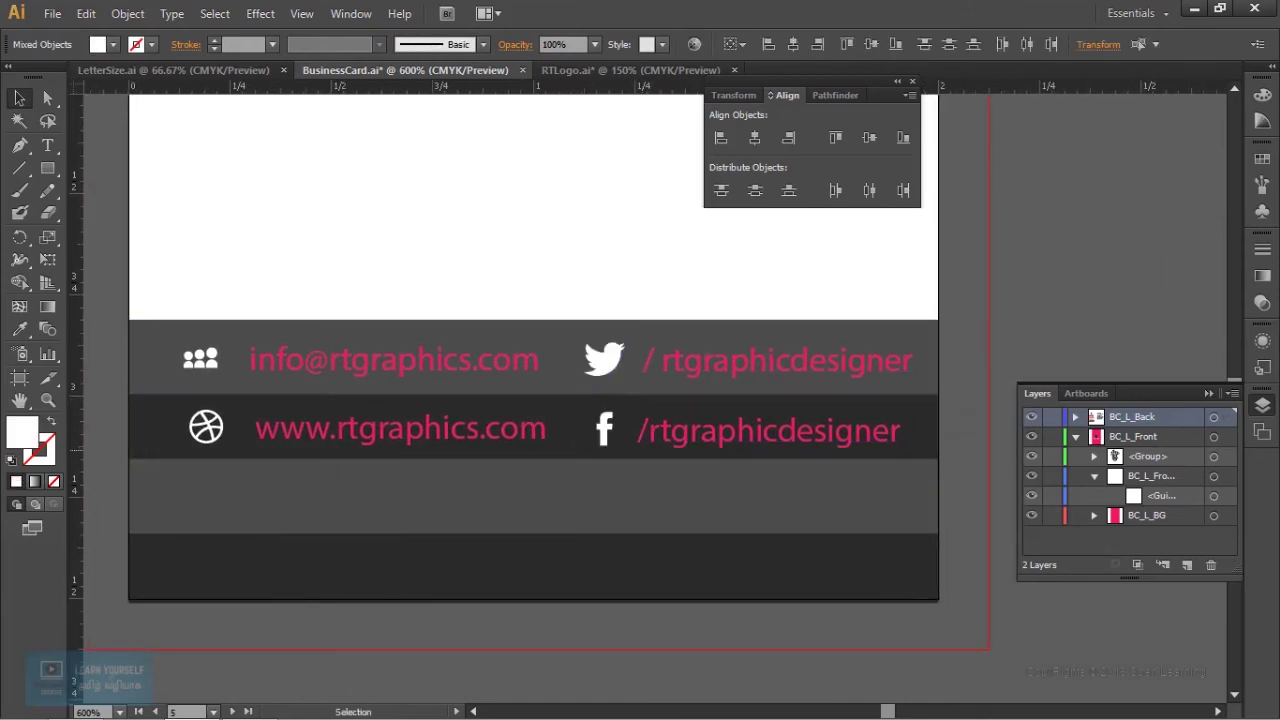
Delete the empty third stripe and the bottom dark stripe.
{"action": "left_click", "coordinate": [533, 495]}
{"action": "key", "text": "Delete"}
{"action": "left_click", "coordinate": [805, 565]}
{"action": "key", "text": "Delete"}
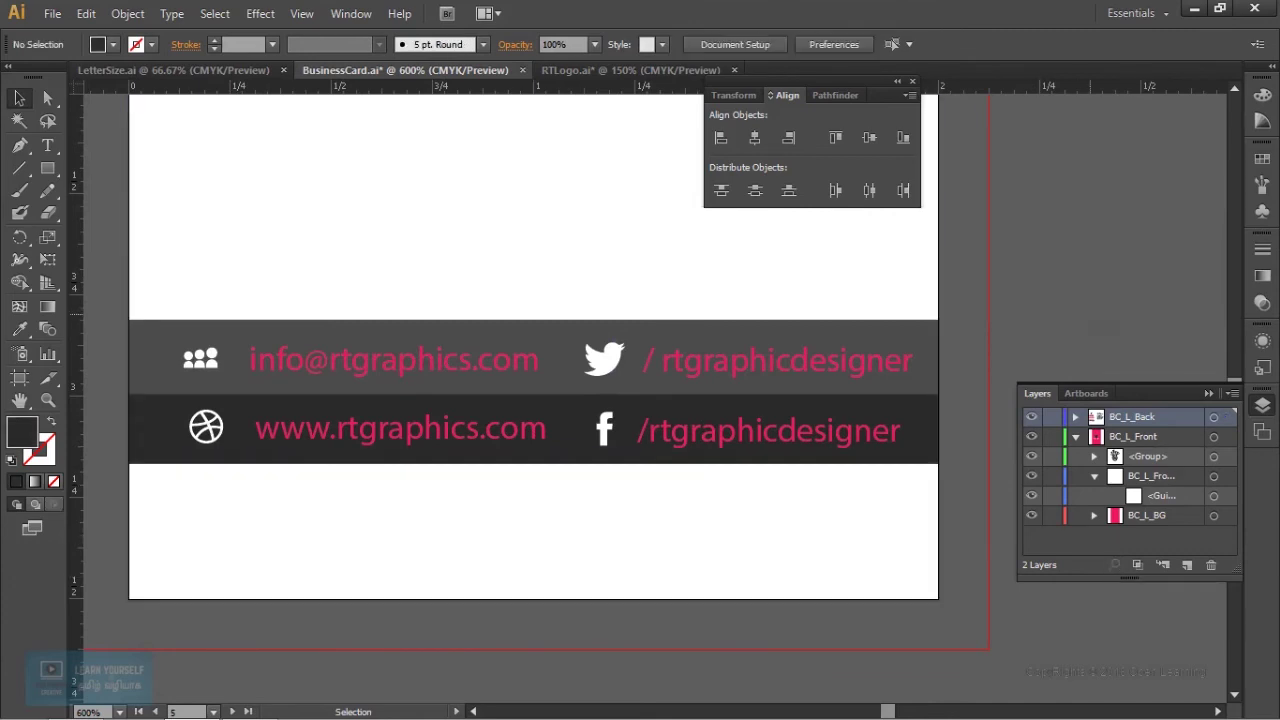
Align the email row's people icon, text and Twitter icon with each other.
{"action": "scroll", "coordinate": [640, 400], "scroll_direction": "up", "scroll_amount": 2}
{"action": "key", "text": "ctrl+minus"}
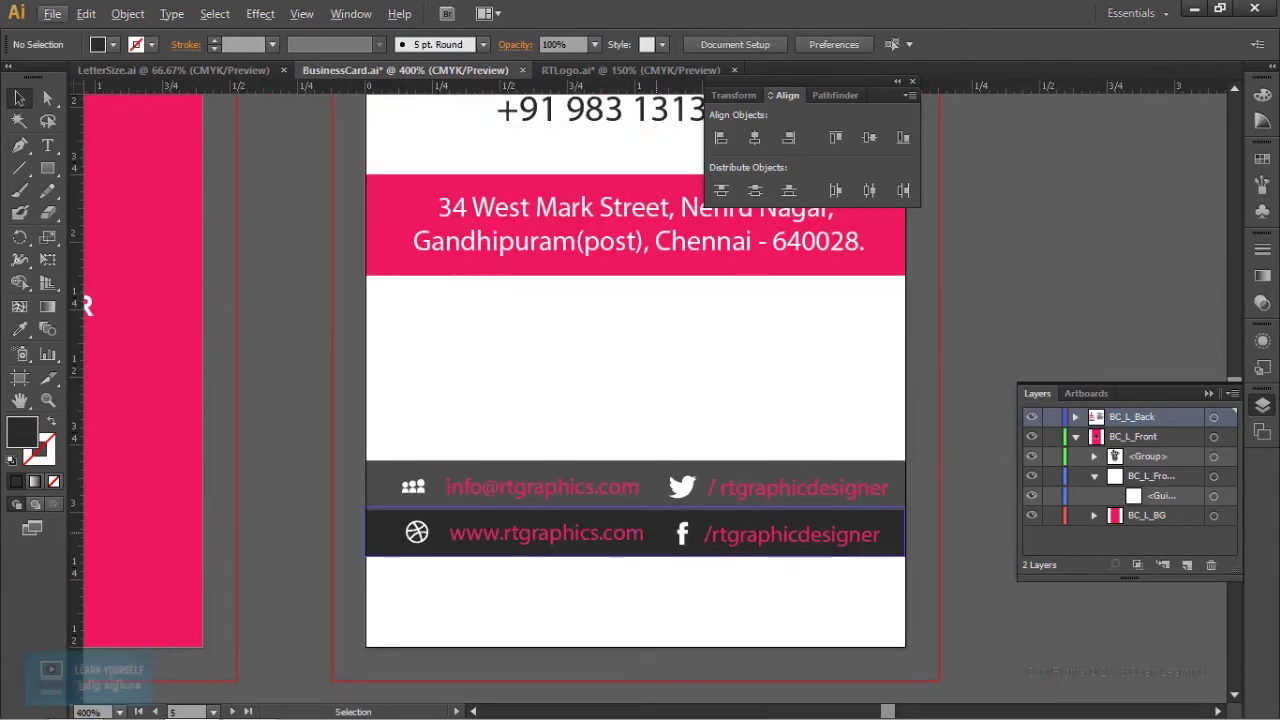
{"action": "key", "text": "ctrl+minus"}
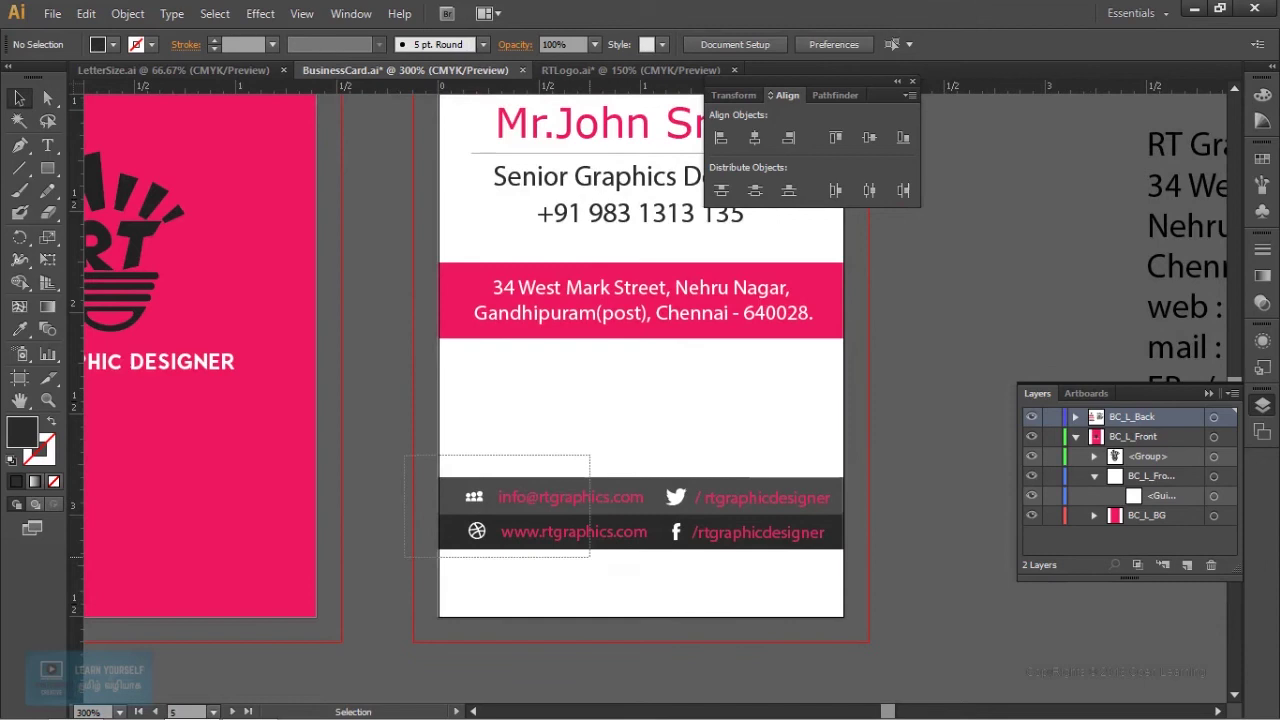
{"action": "left_click_drag", "start_coordinate": [573, 557], "coordinate": [846, 556]}
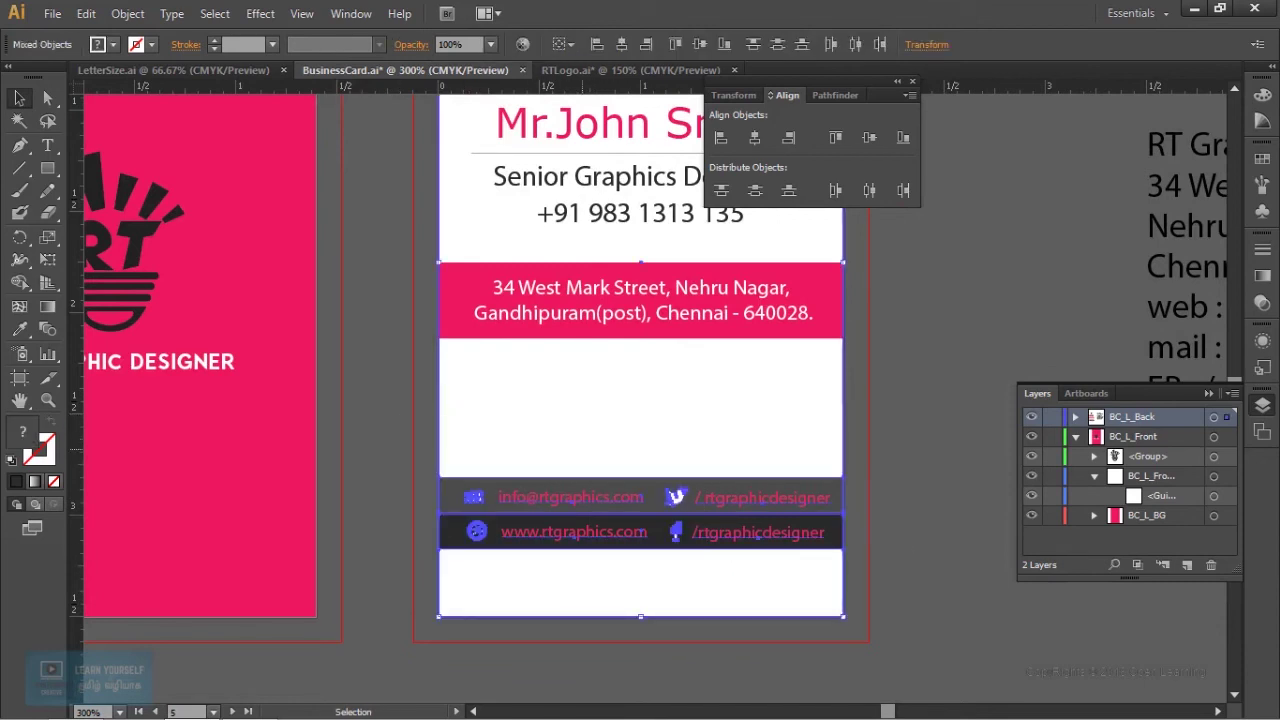
{"action": "key", "text": "ctrl+shift+a"}
{"action": "left_click_drag", "start_coordinate": [640, 450], "coordinate": [499, 280]}
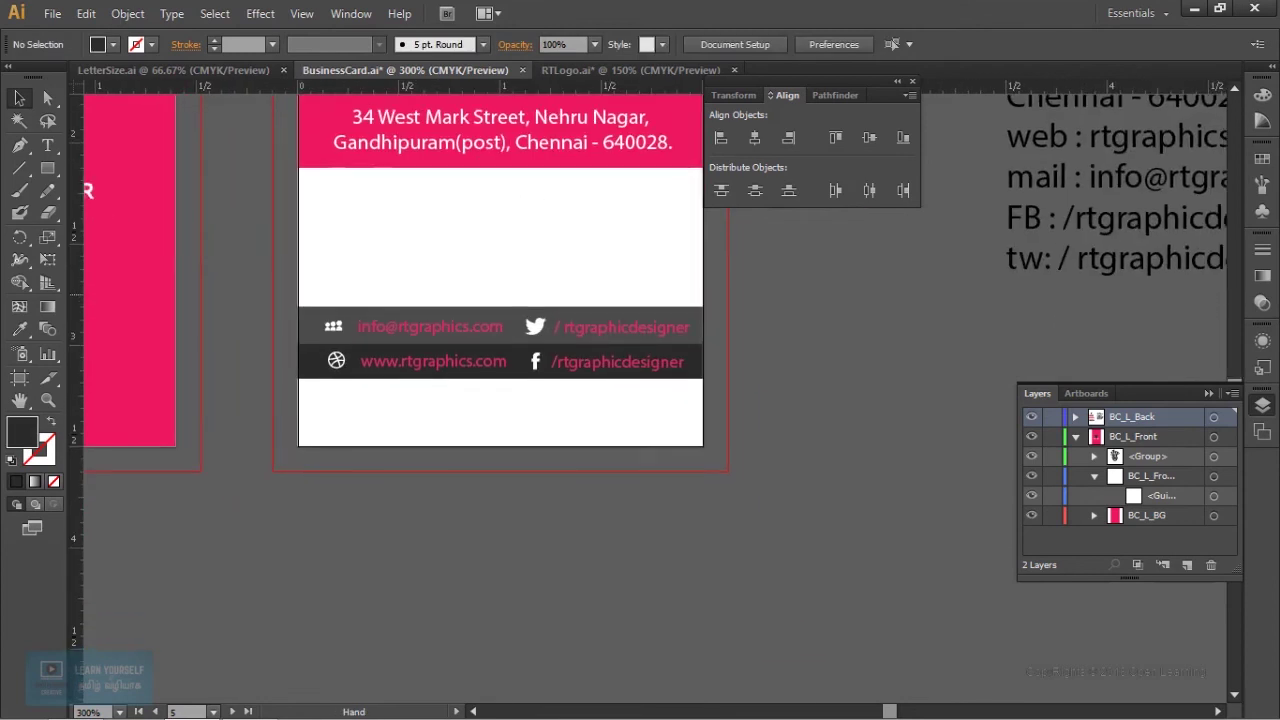
{"action": "left_click", "coordinate": [430, 327]}
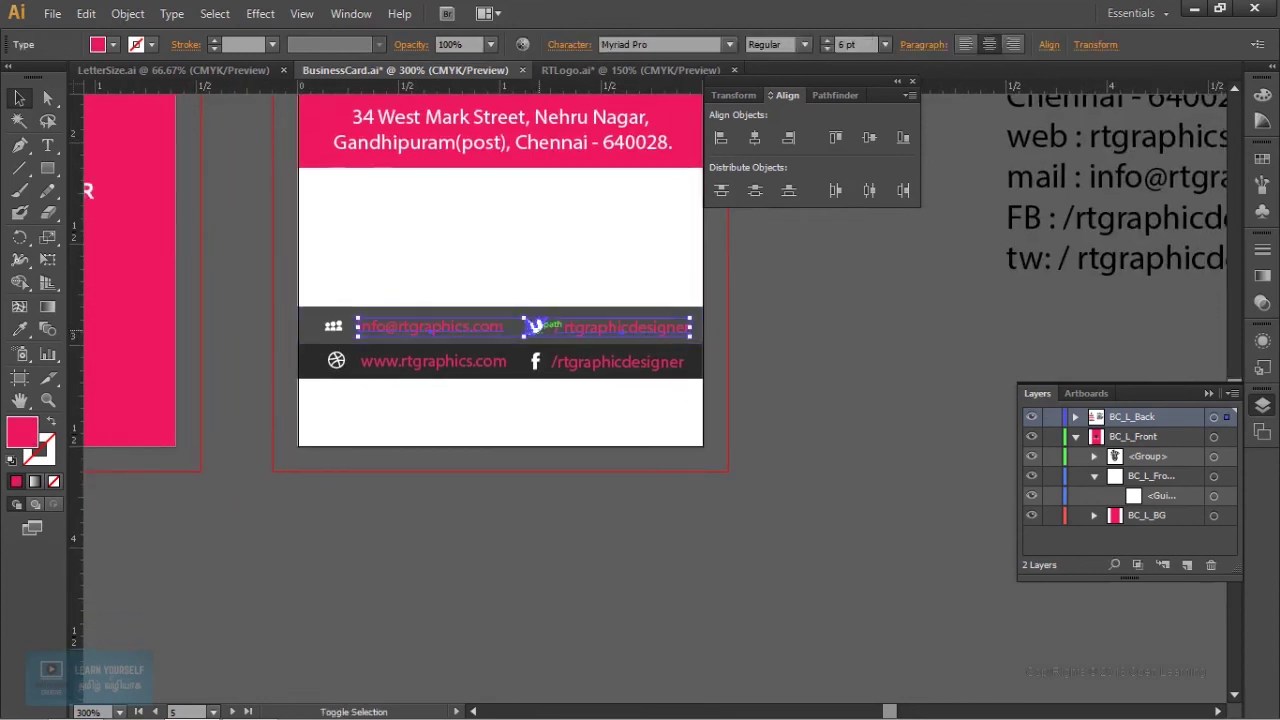
{"action": "left_click", "coordinate": [536, 326], "text": "shift"}
{"action": "key", "text": "ctrl+plus"}
{"action": "left_click", "coordinate": [155, 265], "text": "shift"}
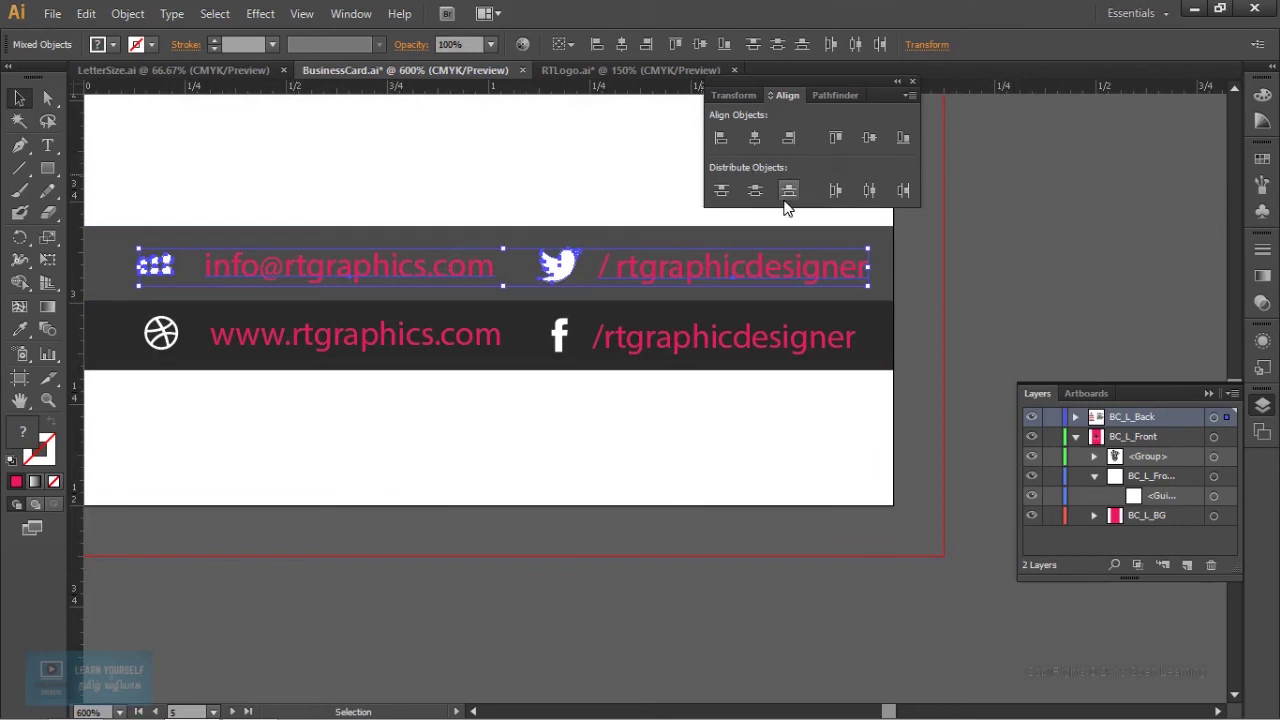
{"action": "left_click", "coordinate": [860, 140]}
Vertically centre the first row in its gray stripe and raise that stripe higher.
{"action": "left_click_drag", "start_coordinate": [161, 333], "coordinate": [315, 370]}
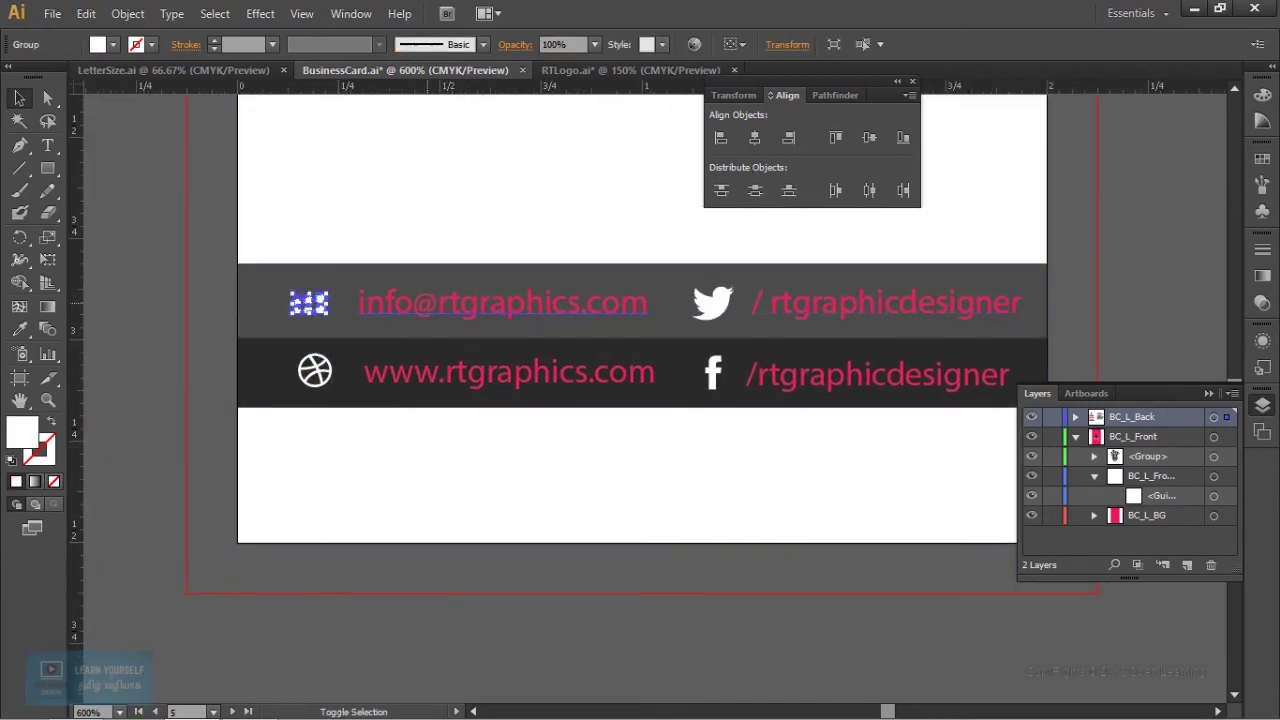
{"action": "left_click", "coordinate": [320, 303], "text": "shift"}
{"action": "left_click", "coordinate": [720, 300], "text": "shift"}
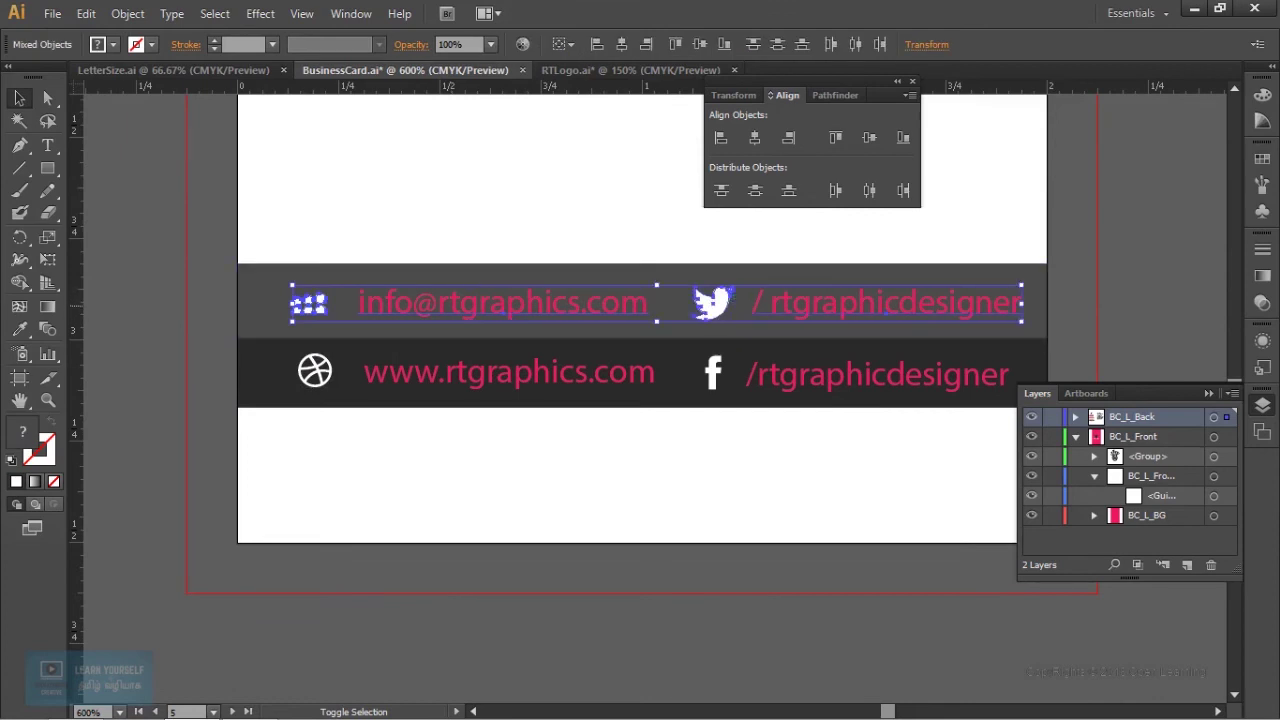
{"action": "left_click", "coordinate": [740, 325], "text": "shift"}
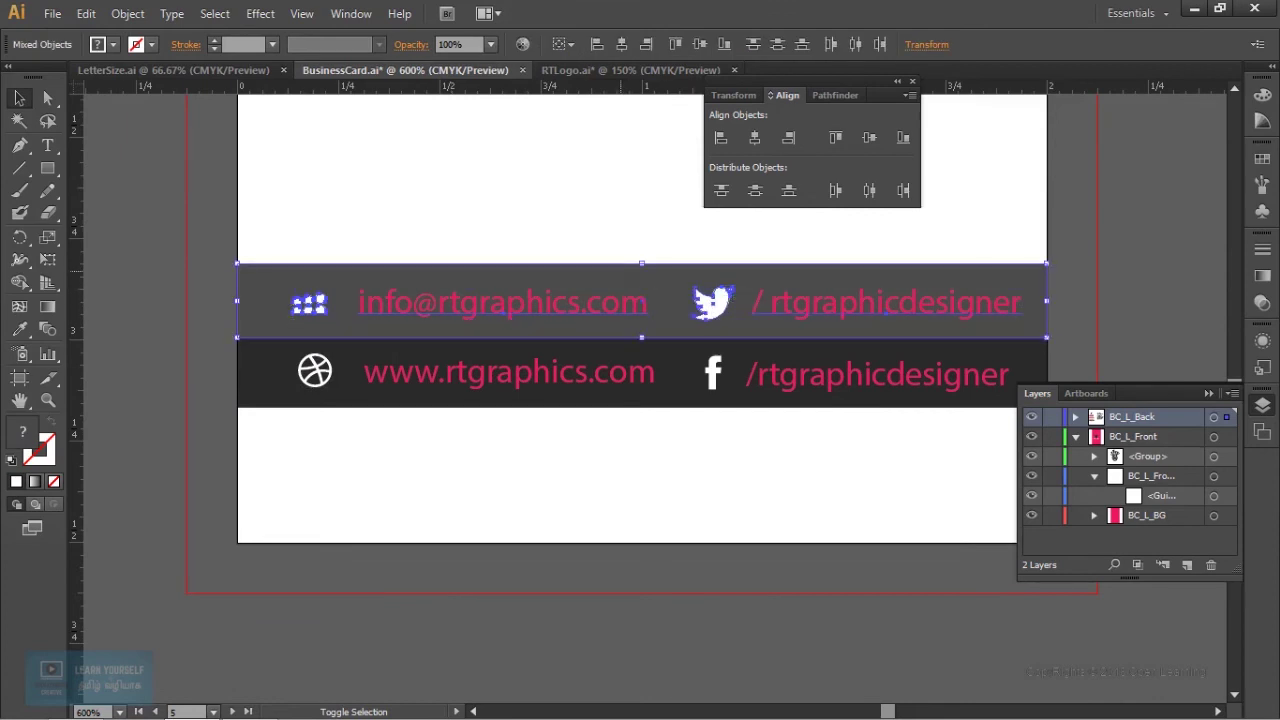
{"action": "left_click", "coordinate": [872, 140]}
{"action": "key", "text": "a"}
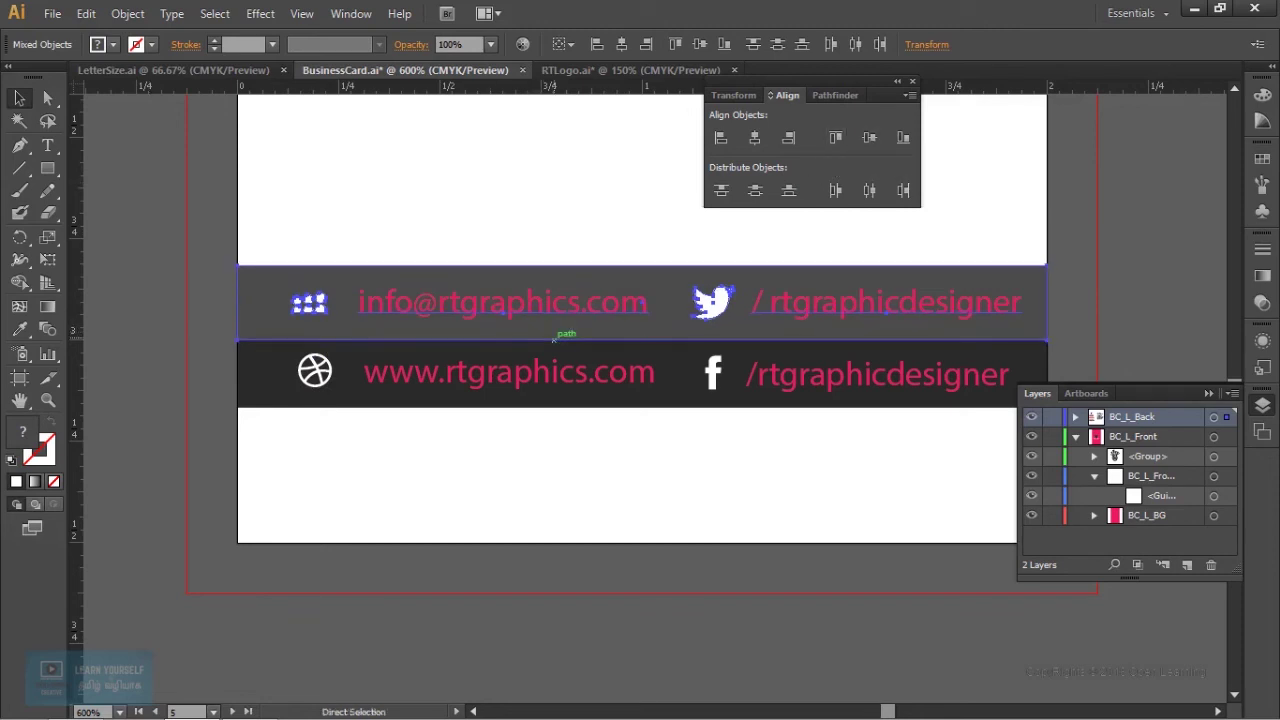
{"action": "left_click", "coordinate": [555, 340], "text": "shift"}
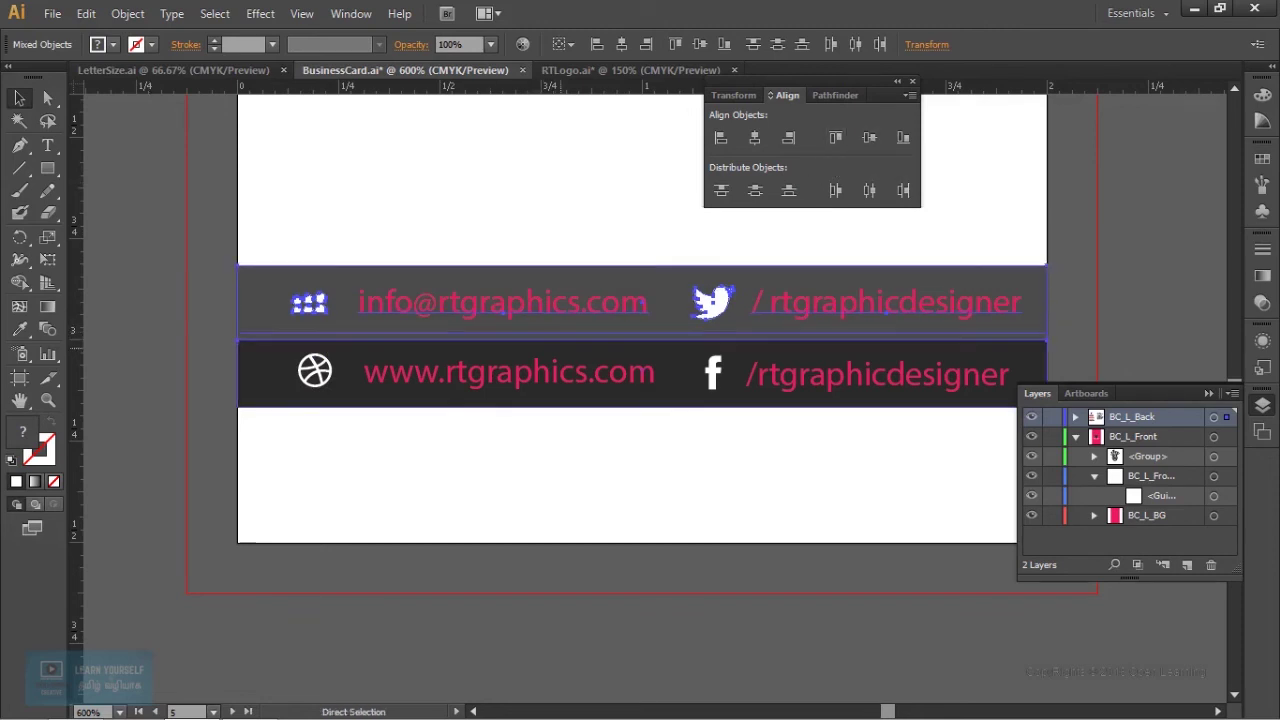
{"action": "key", "text": "v"}
{"action": "left_click_drag", "start_coordinate": [600, 300], "coordinate": [600, 246]}
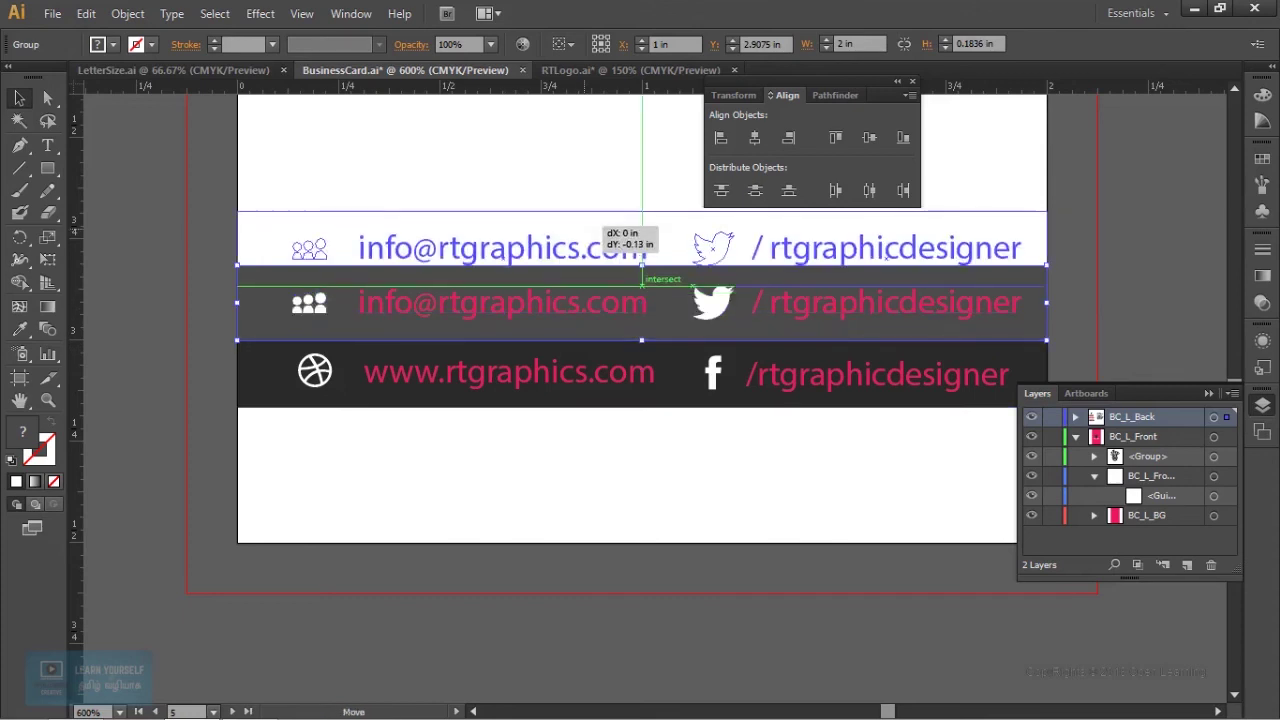
Centre the website/Facebook row in its stripe, group them, and stack it under the first.
{"action": "left_click", "coordinate": [601, 495]}
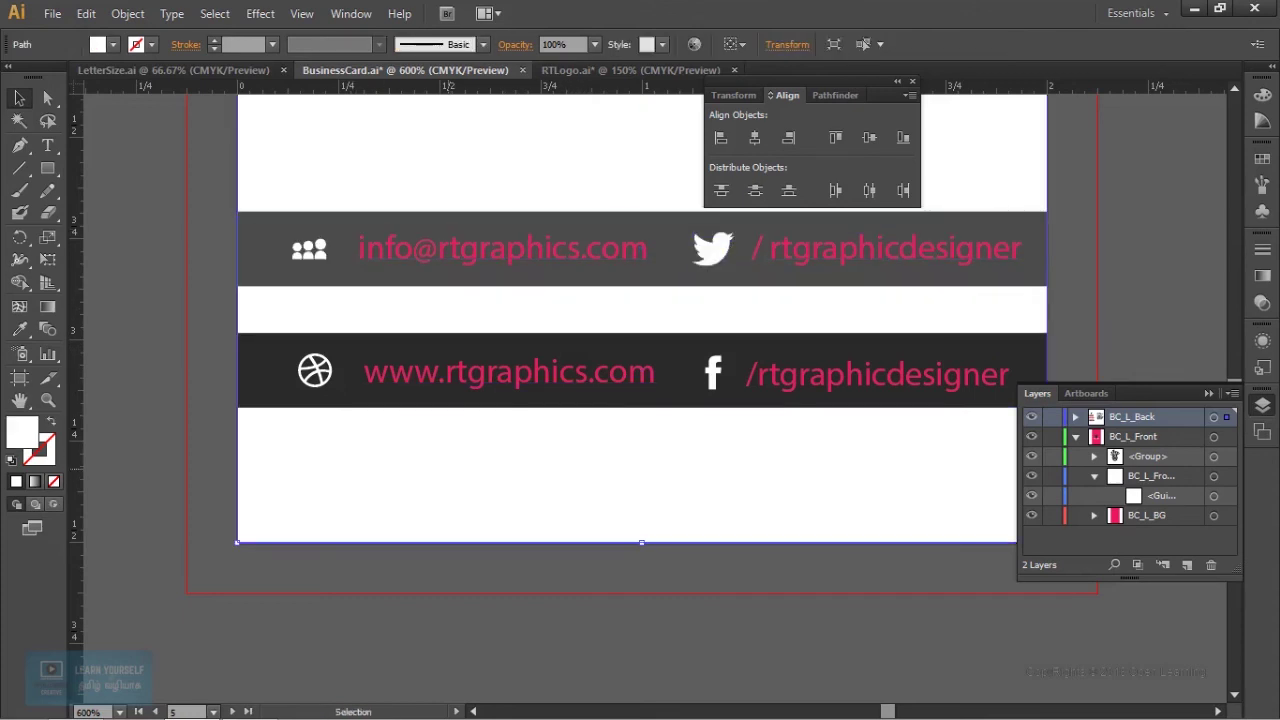
{"action": "left_click", "coordinate": [315, 370]}
{"action": "left_click", "coordinate": [480, 373], "text": "shift"}
{"action": "left_click", "coordinate": [714, 372], "text": "shift"}
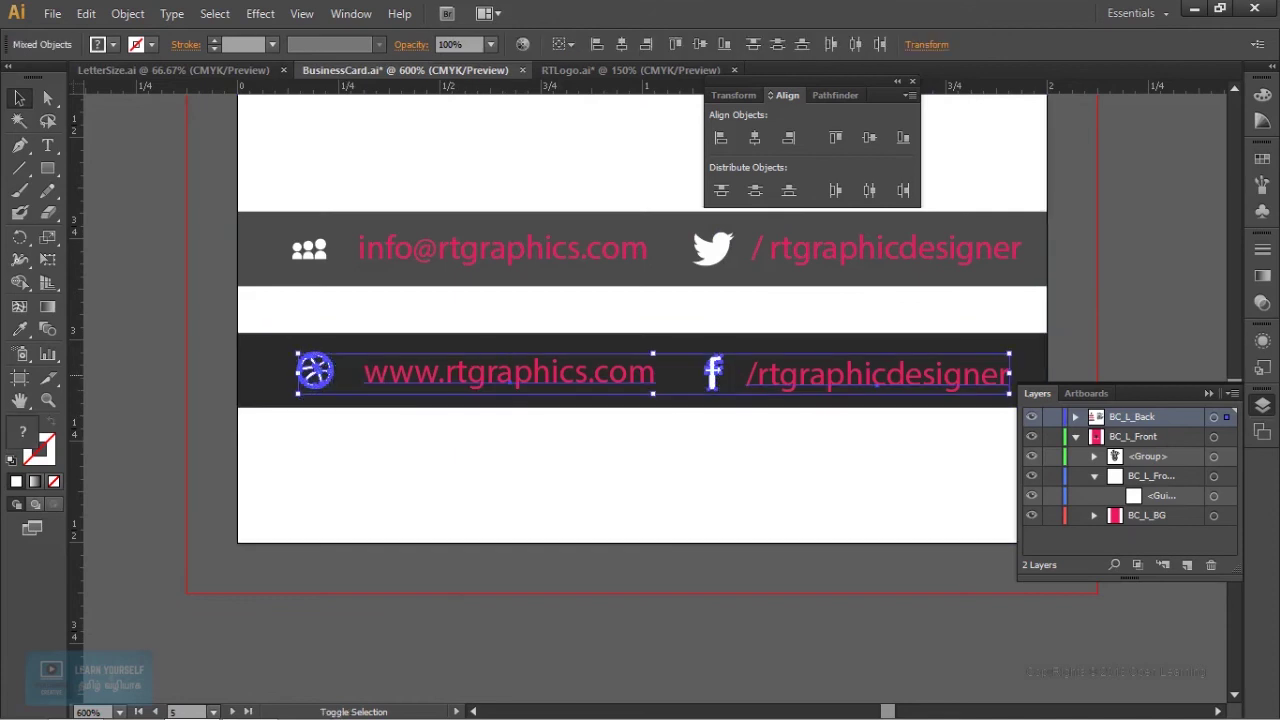
{"action": "left_click", "coordinate": [865, 142]}
{"action": "left_click", "coordinate": [868, 400], "text": "shift"}
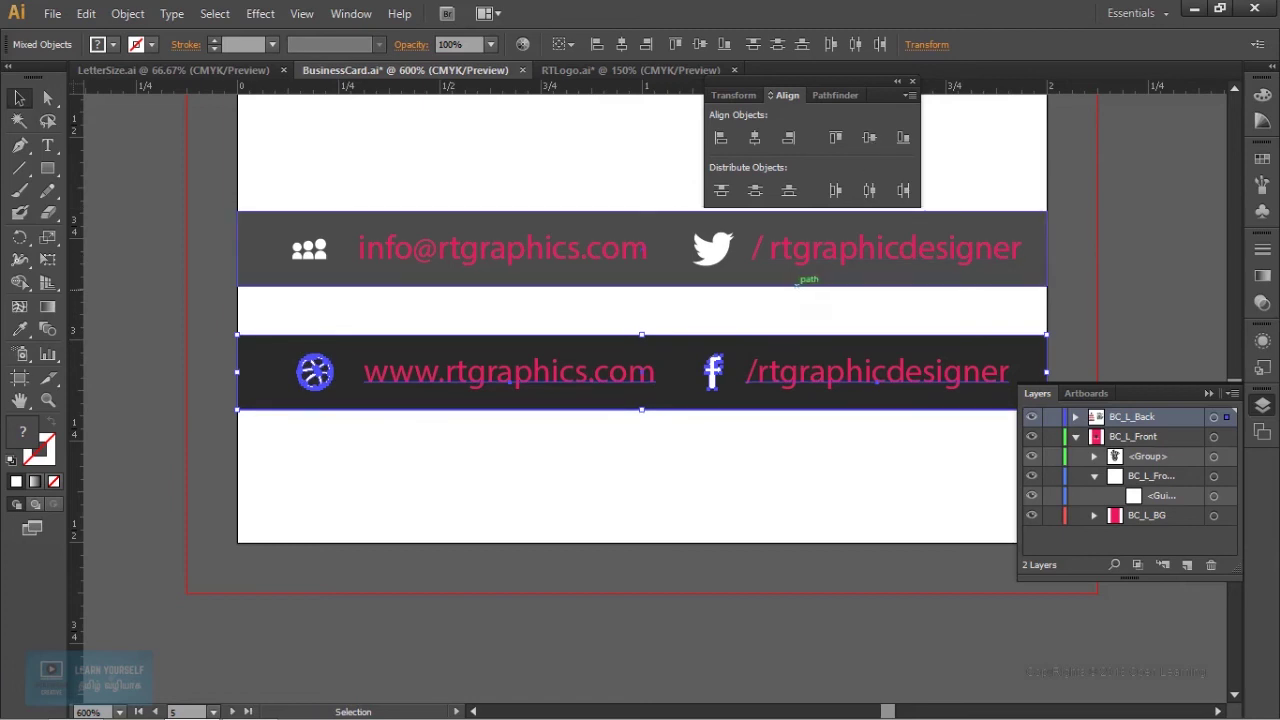
{"action": "key", "text": "ctrl+g"}
{"action": "left_click_drag", "start_coordinate": [714, 372], "coordinate": [715, 318]}
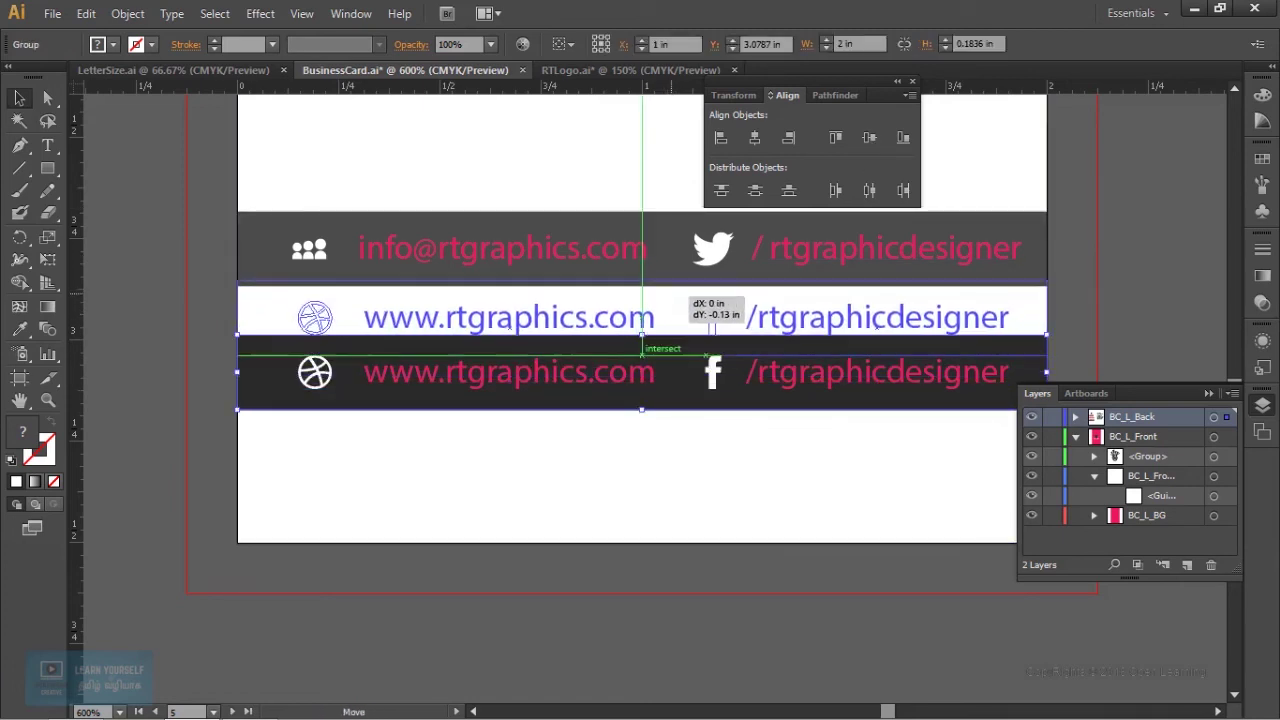
{"action": "left_click_drag", "start_coordinate": [715, 320], "coordinate": [714, 318]}
{"action": "key", "text": "ctrl+shift+a"}
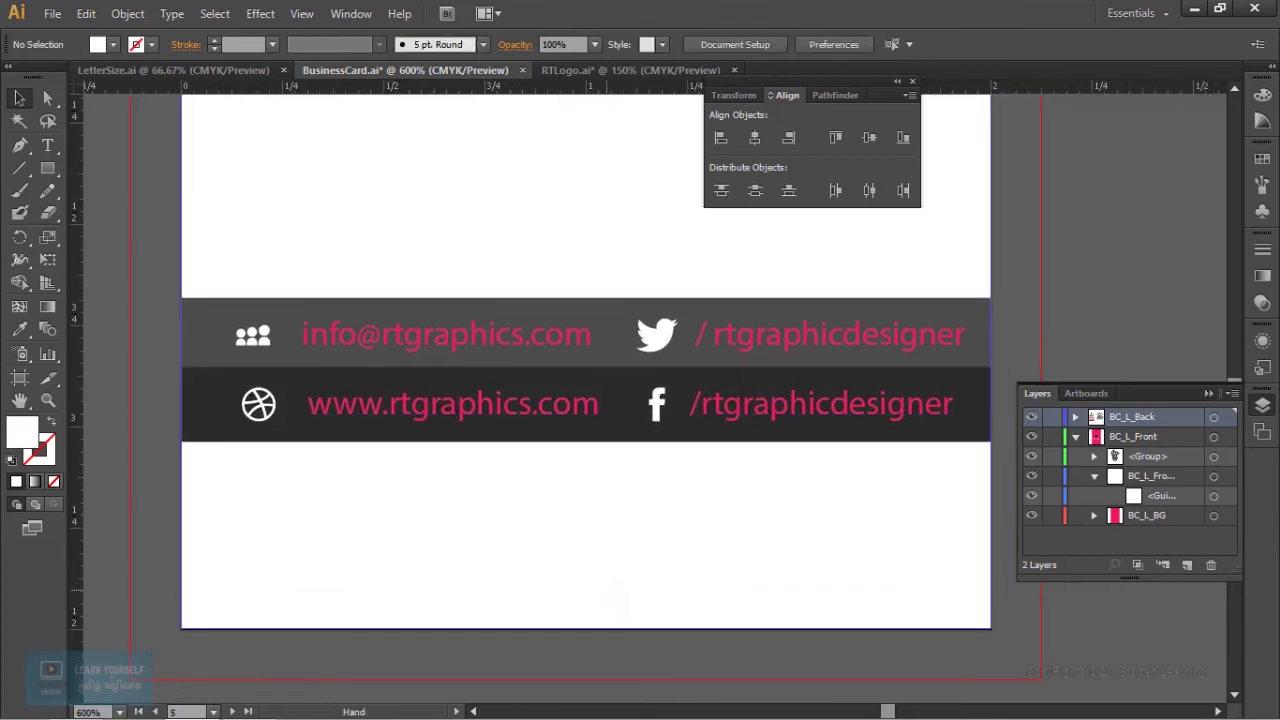
Nudge both contact stripes up until they meet the pink address band.
{"action": "key", "text": "ctrl+minus"}
{"action": "key", "text": "ctrl+minus"}
{"action": "key", "text": "ctrl+minus"}
{"action": "key", "text": "ctrl+minus"}
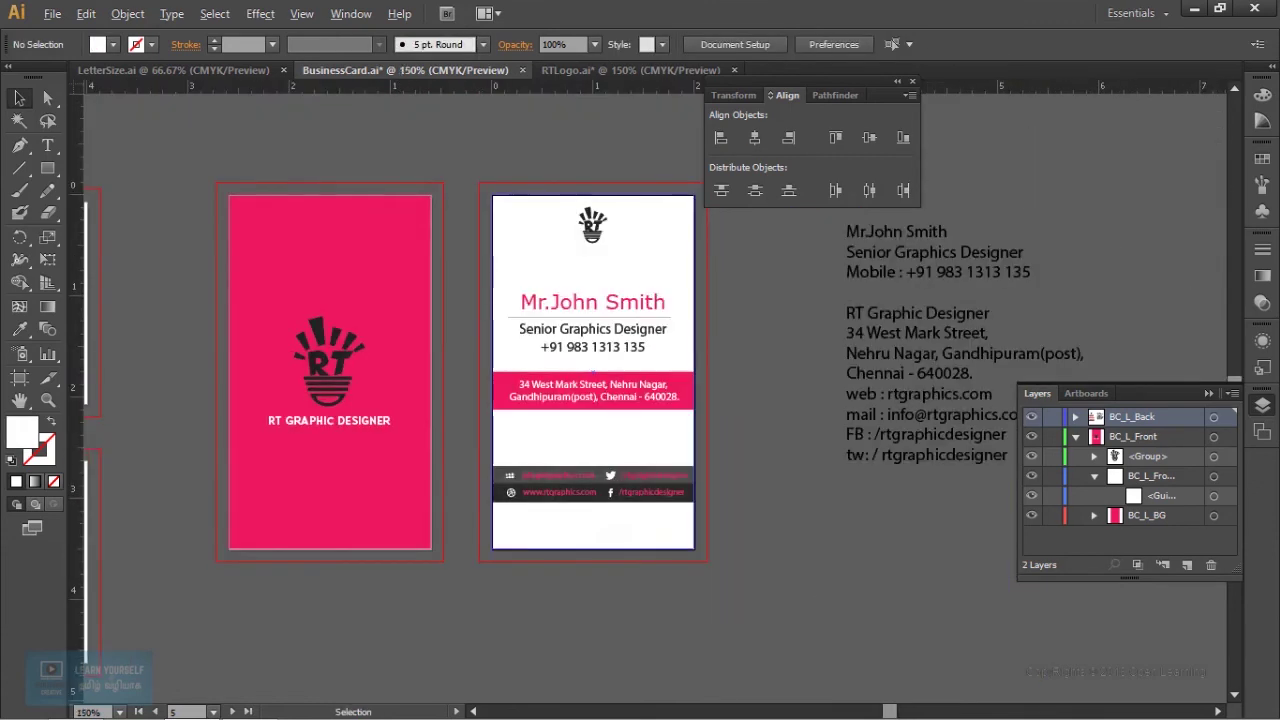
{"action": "key", "text": "ctrl+plus"}
{"action": "key", "text": "ctrl+plus"}
{"action": "key", "text": "ctrl+plus"}
{"action": "left_click_drag", "start_coordinate": [493, 395], "coordinate": [450, 530]}
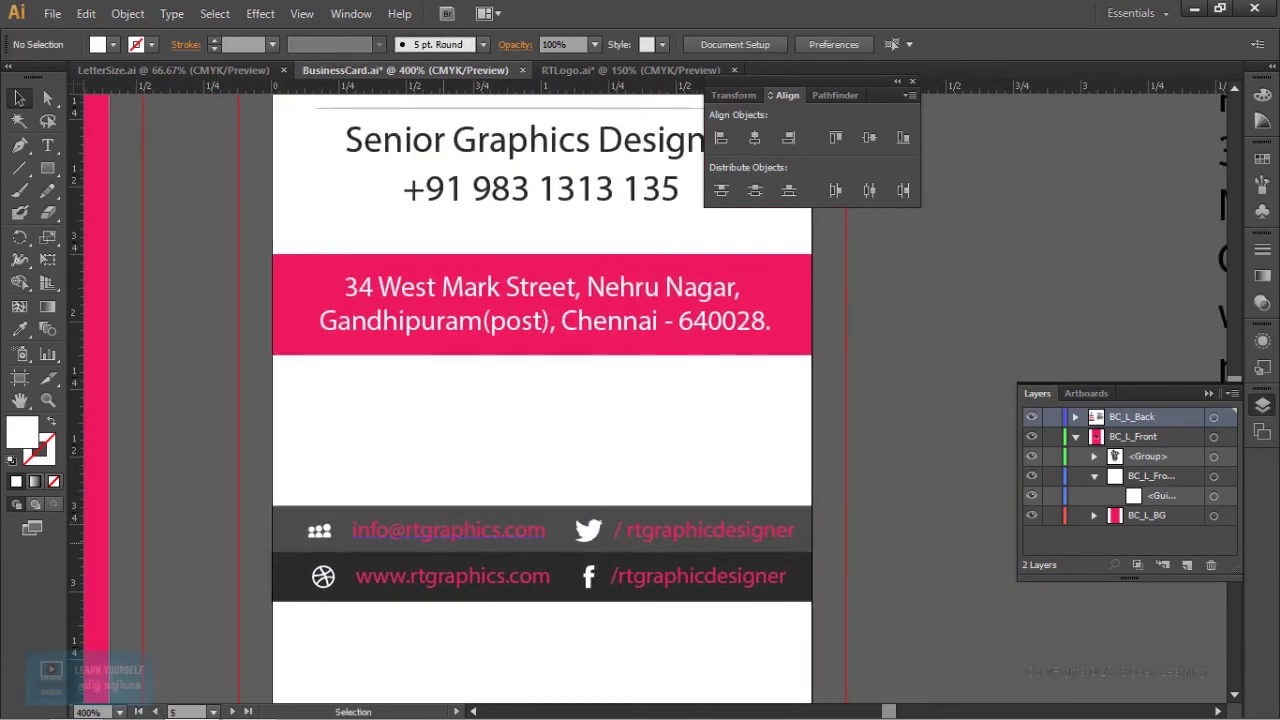
{"action": "left_click", "coordinate": [450, 530]}
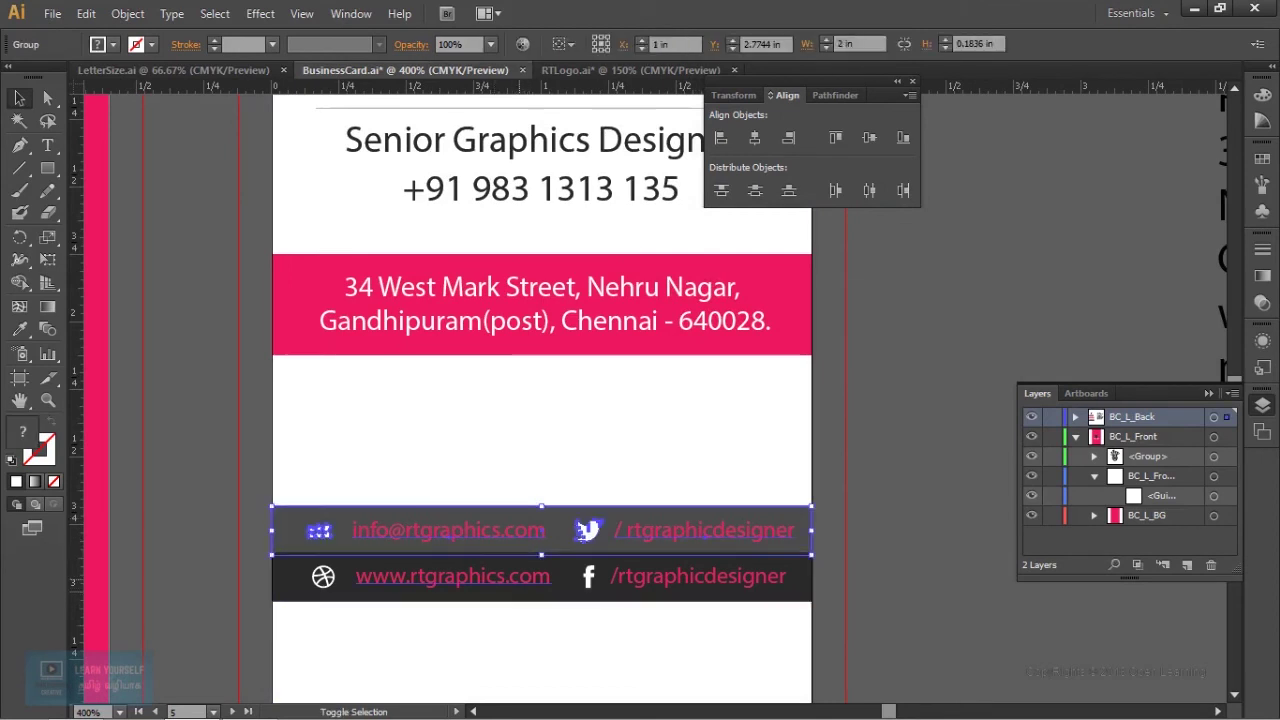
{"action": "left_click", "coordinate": [450, 576], "text": "shift"}
{"action": "key", "text": "Up"}
{"action": "key", "text": "Up"}
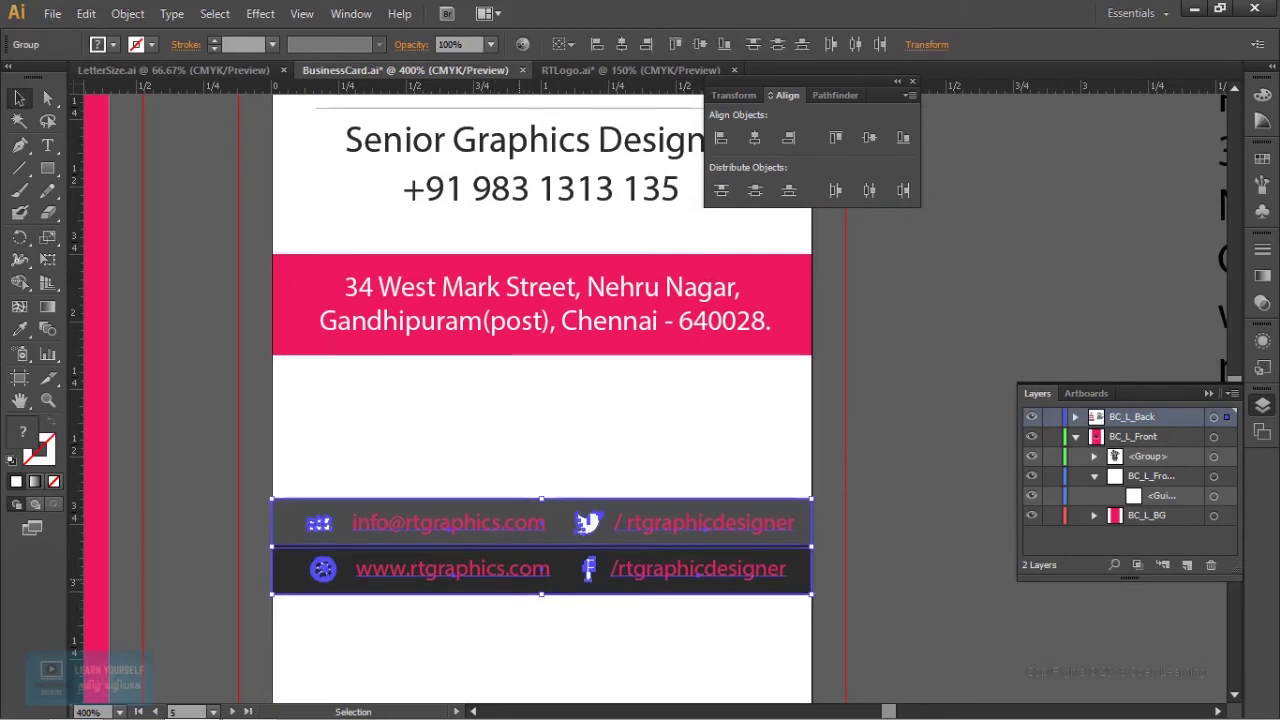
{"action": "key", "text": "Up"}
{"action": "key", "text": "Up"}
{"action": "key", "text": "Up"}
{"action": "key", "text": "Up"}
{"action": "key", "text": "Up"}
{"action": "key", "text": "Up"}
{"action": "key", "text": "Up"}
{"action": "key", "text": "Up"}
{"action": "key", "text": "Up"}
{"action": "key", "text": "Up"}
{"action": "key", "text": "Up"}
{"action": "key", "text": "Up"}
{"action": "key", "text": "Up"}
{"action": "key", "text": "Up"}
{"action": "key", "text": "Up"}
{"action": "key", "text": "Up"}
{"action": "key", "text": "Up"}
{"action": "key", "text": "Up"}
{"action": "key", "text": "Up"}
{"action": "key", "text": "Up"}
{"action": "key", "text": "Up"}
{"action": "key", "text": "Up"}
{"action": "left_click", "coordinate": [815, 500]}
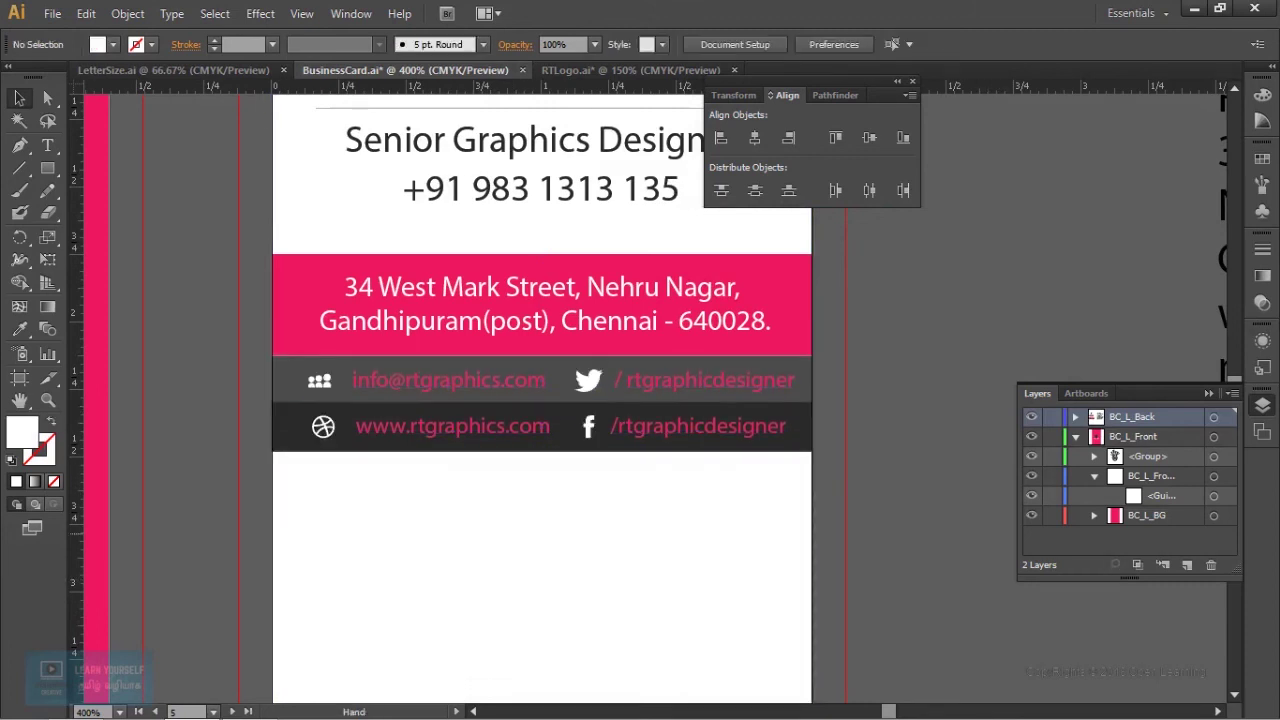
Scroll back to the stripes and select the contact stripes group.
{"action": "scroll", "coordinate": [815, 502], "scroll_direction": "down", "scroll_amount": 4}
{"action": "scroll", "coordinate": [815, 500], "scroll_direction": "up", "scroll_amount": 2}
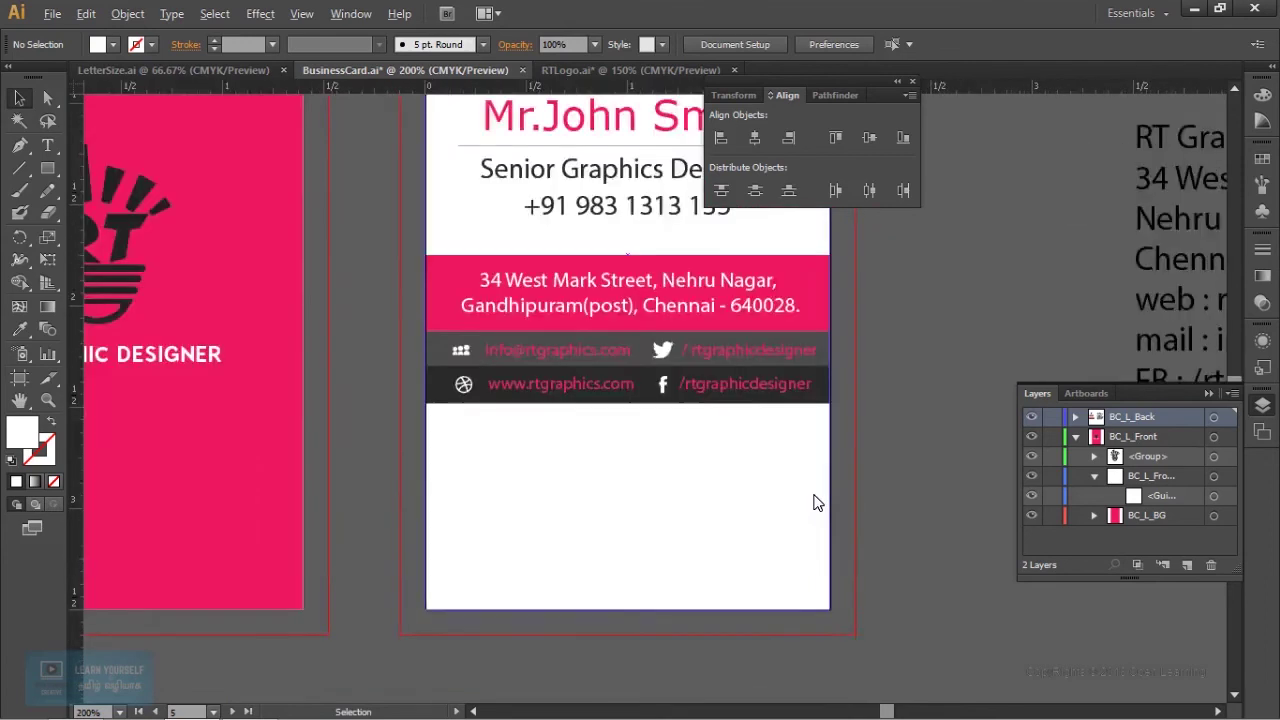
{"action": "scroll", "coordinate": [815, 500], "scroll_direction": "up", "scroll_amount": 2}
{"action": "scroll", "coordinate": [815, 500], "scroll_direction": "up", "scroll_amount": 1}
{"action": "scroll", "coordinate": [815, 500], "scroll_direction": "up", "scroll_amount": 2}
{"action": "left_click", "coordinate": [430, 340]}
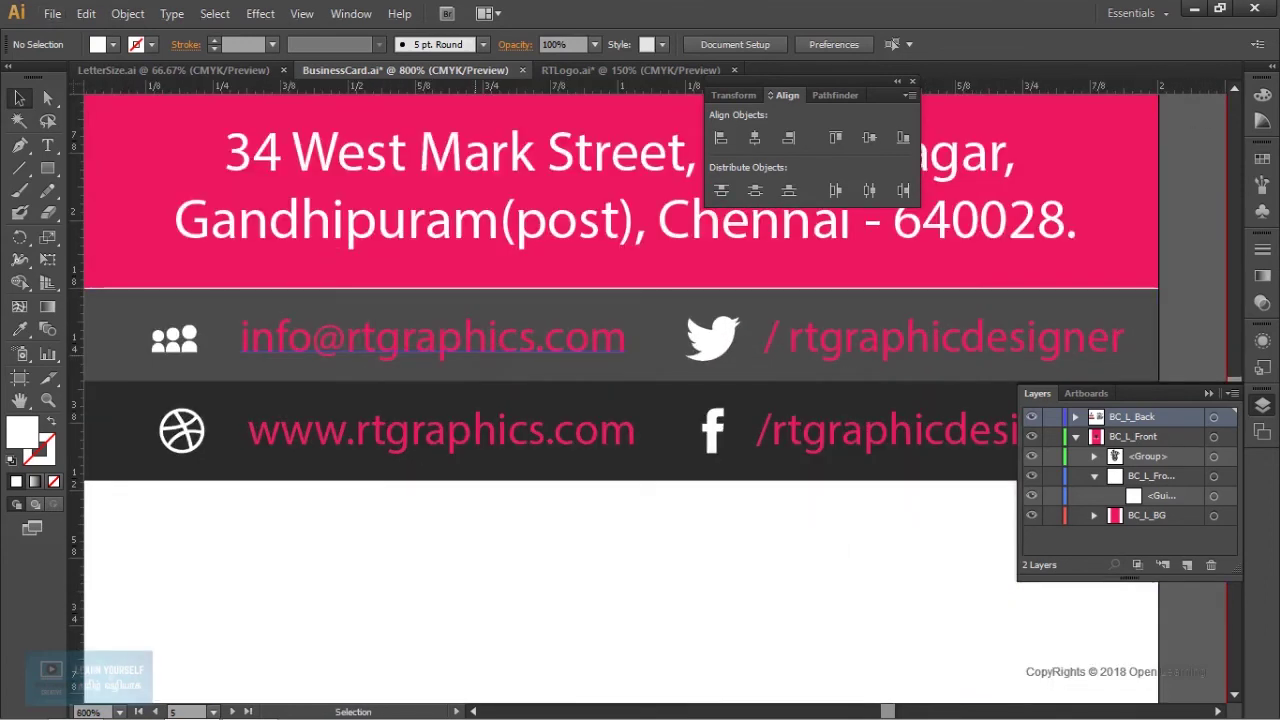
Colour the email text light grey and eyedrop it onto the Twitter handle.
{"action": "double_click", "coordinate": [430, 340]}
{"action": "left_click", "coordinate": [430, 340]}
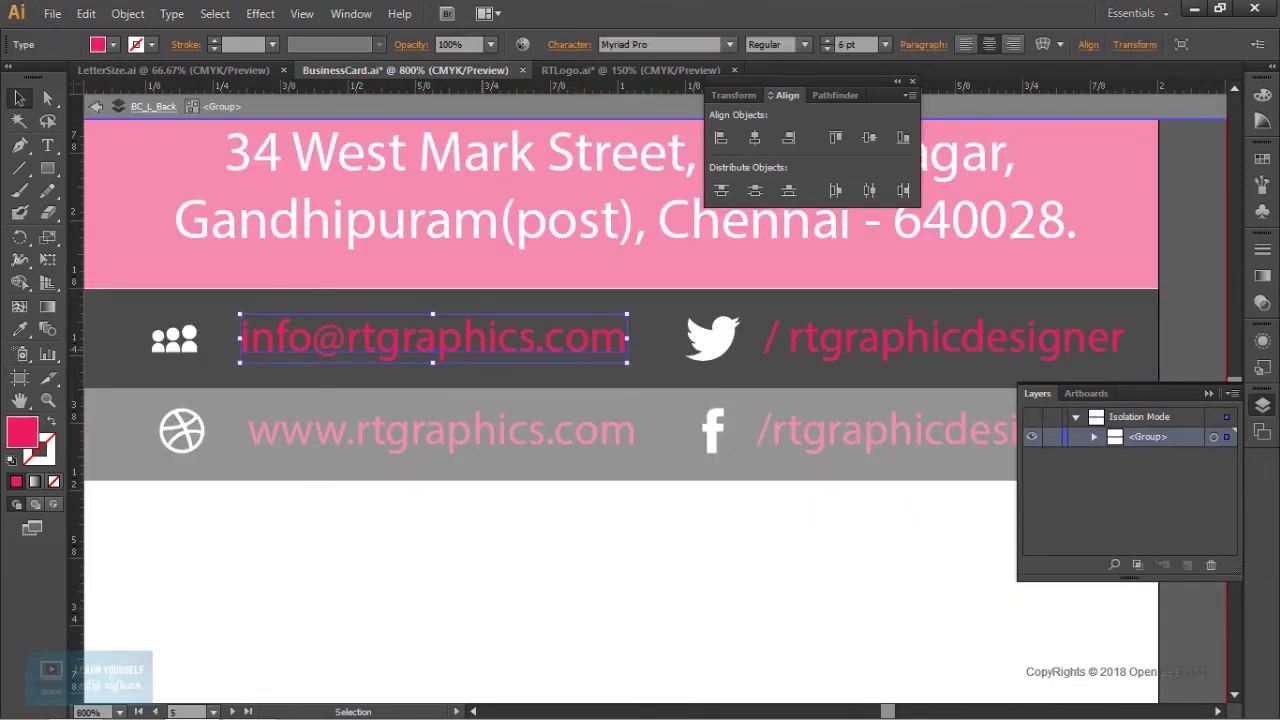
{"action": "double_click", "coordinate": [30, 433]}
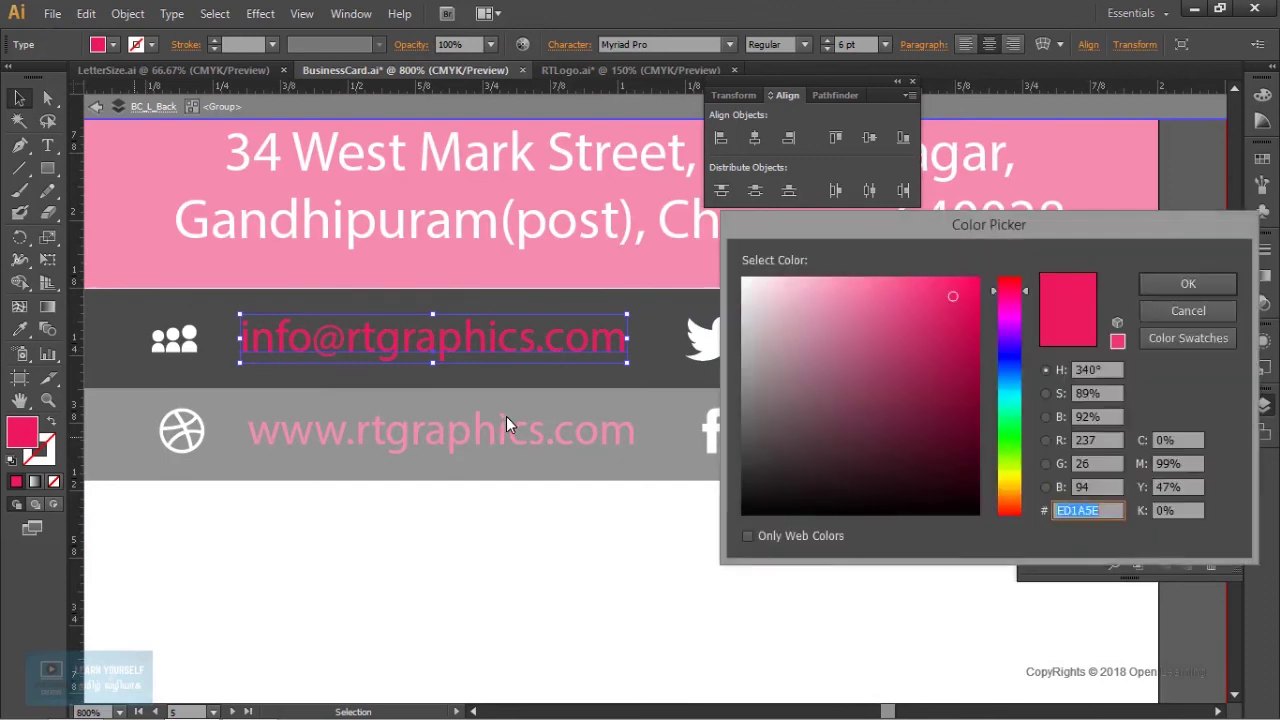
{"action": "left_click_drag", "start_coordinate": [822, 290], "coordinate": [734, 312]}
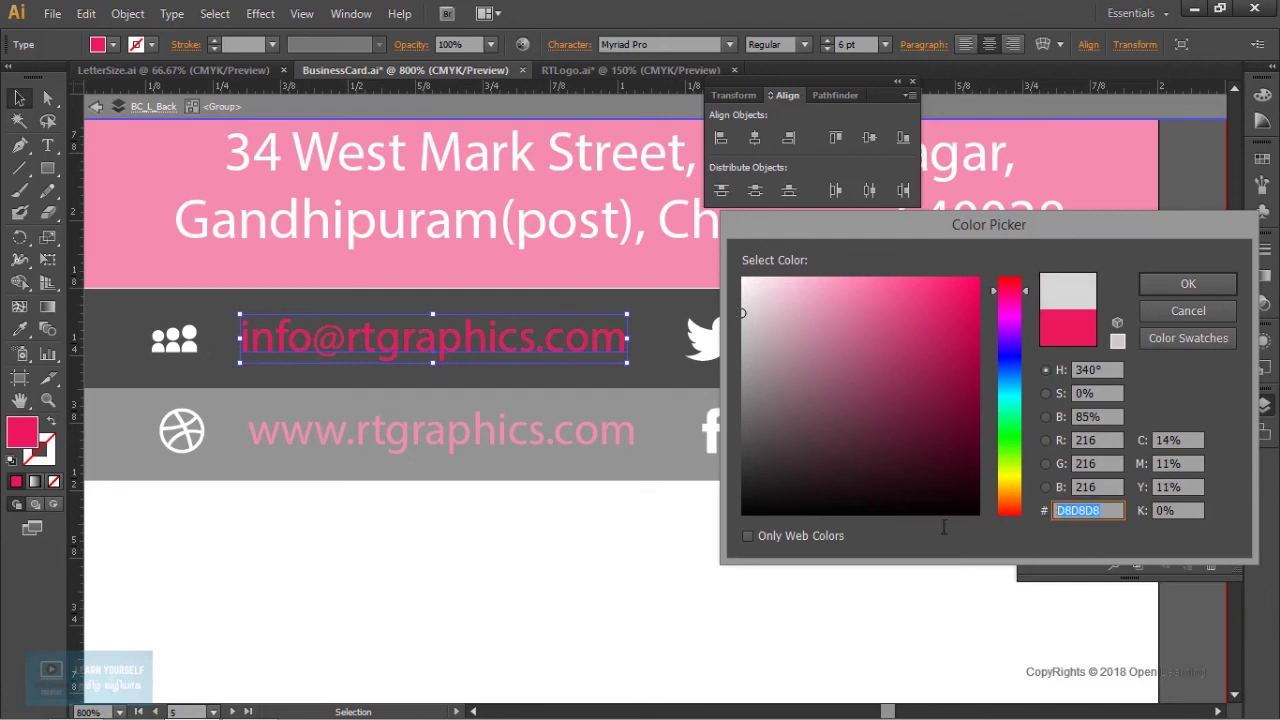
{"action": "left_click", "coordinate": [1188, 283]}
{"action": "left_click", "coordinate": [944, 338]}
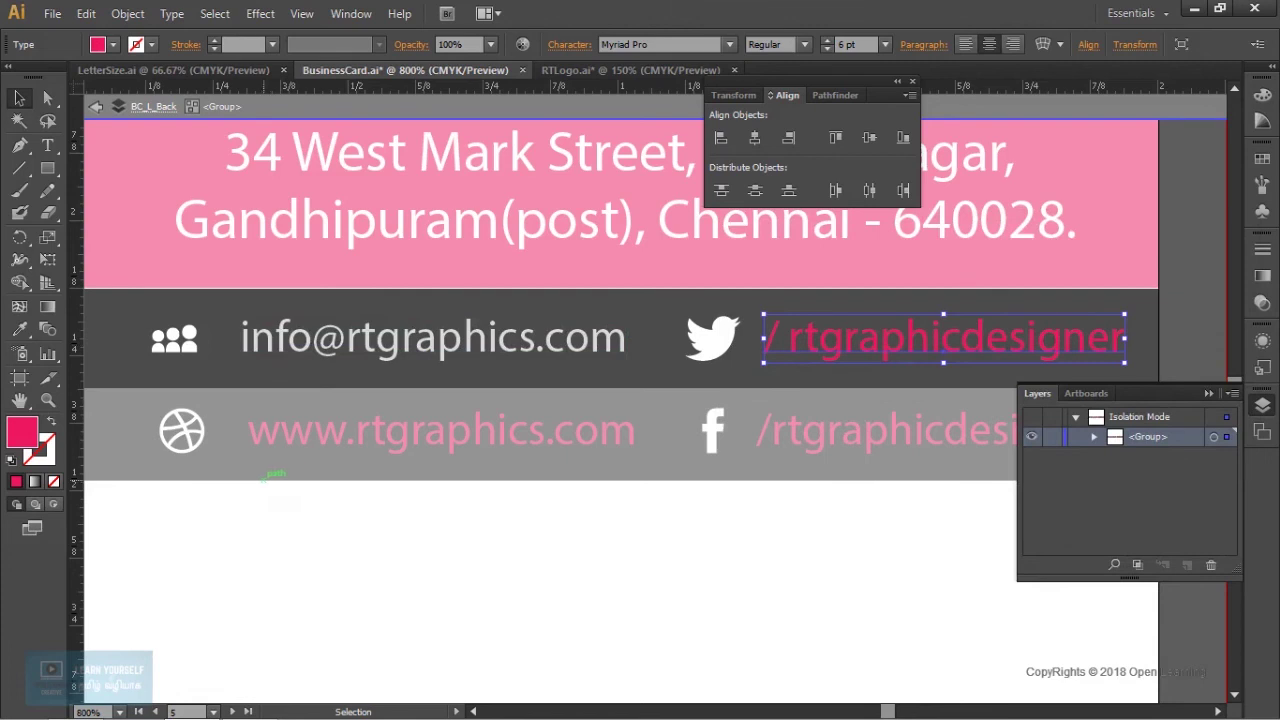
{"action": "key", "text": "i"}
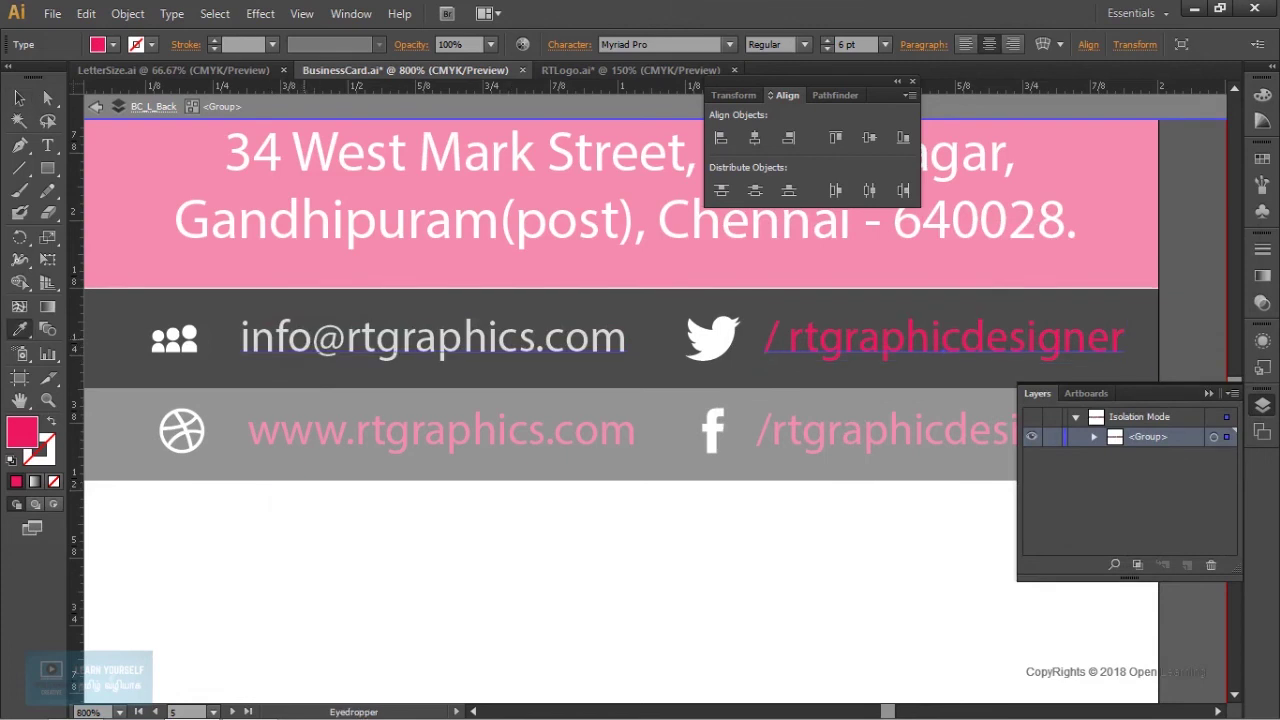
{"action": "left_click", "coordinate": [430, 338]}
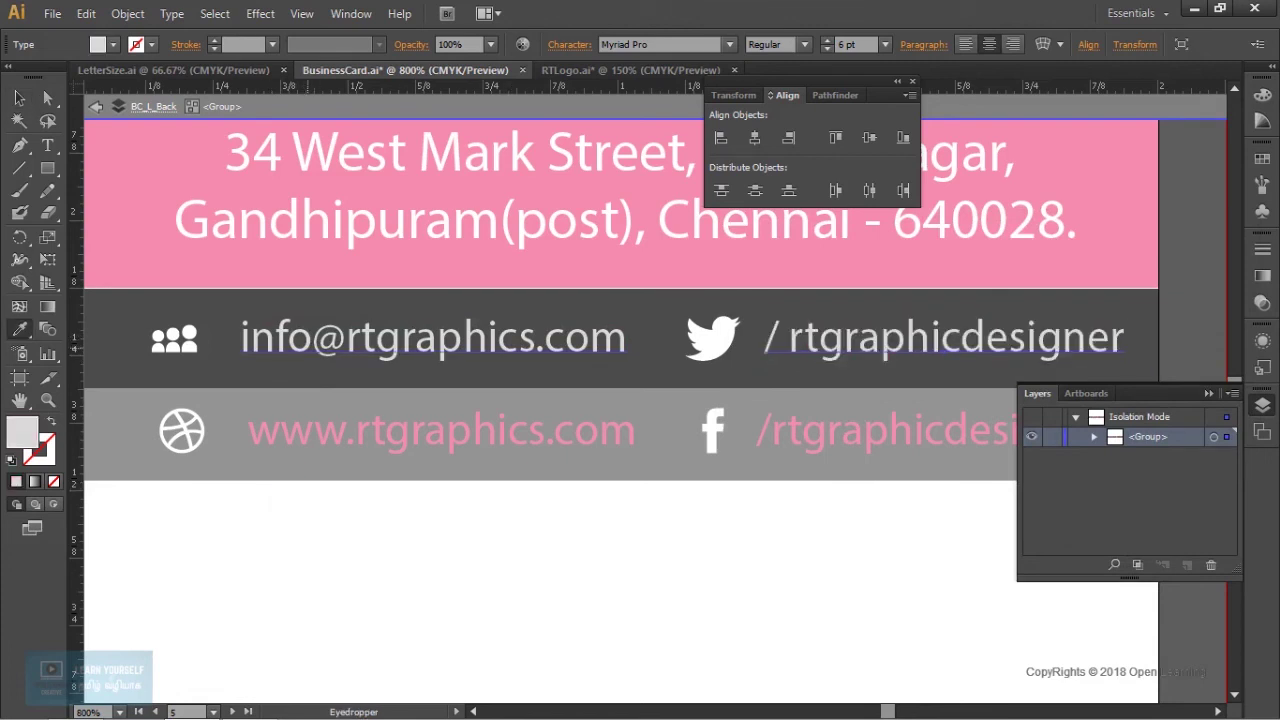
{"action": "key", "text": "v"}
{"action": "key", "text": "ctrl+shift+a"}
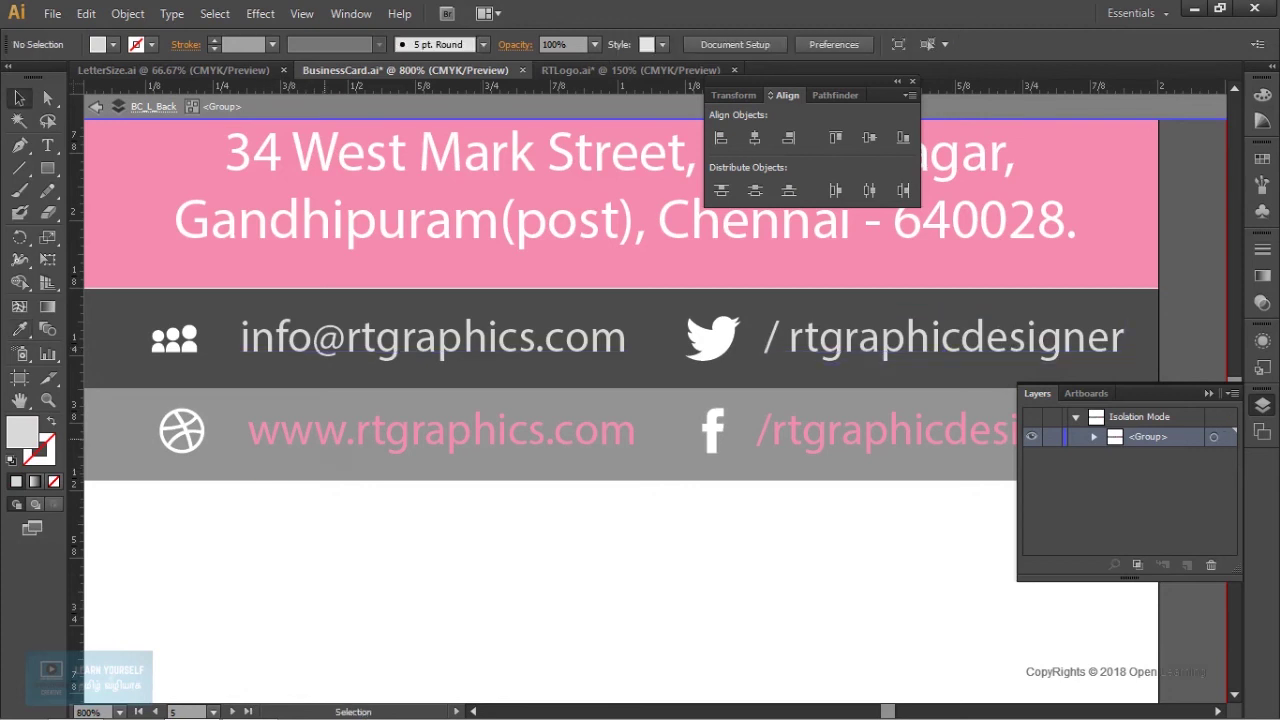
{"action": "key", "text": "Escape"}
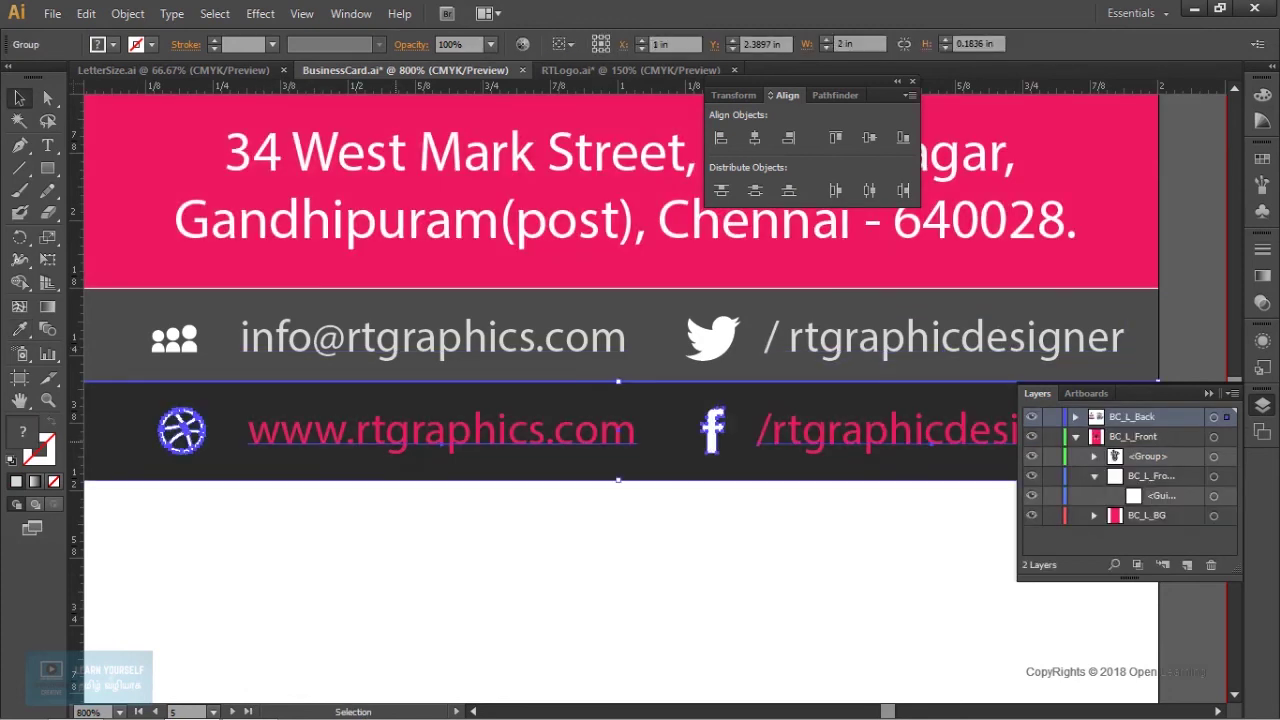
Set the website text fill to D8D8D8 and eyedrop it onto the Facebook handle.
{"action": "double_click", "coordinate": [440, 430]}
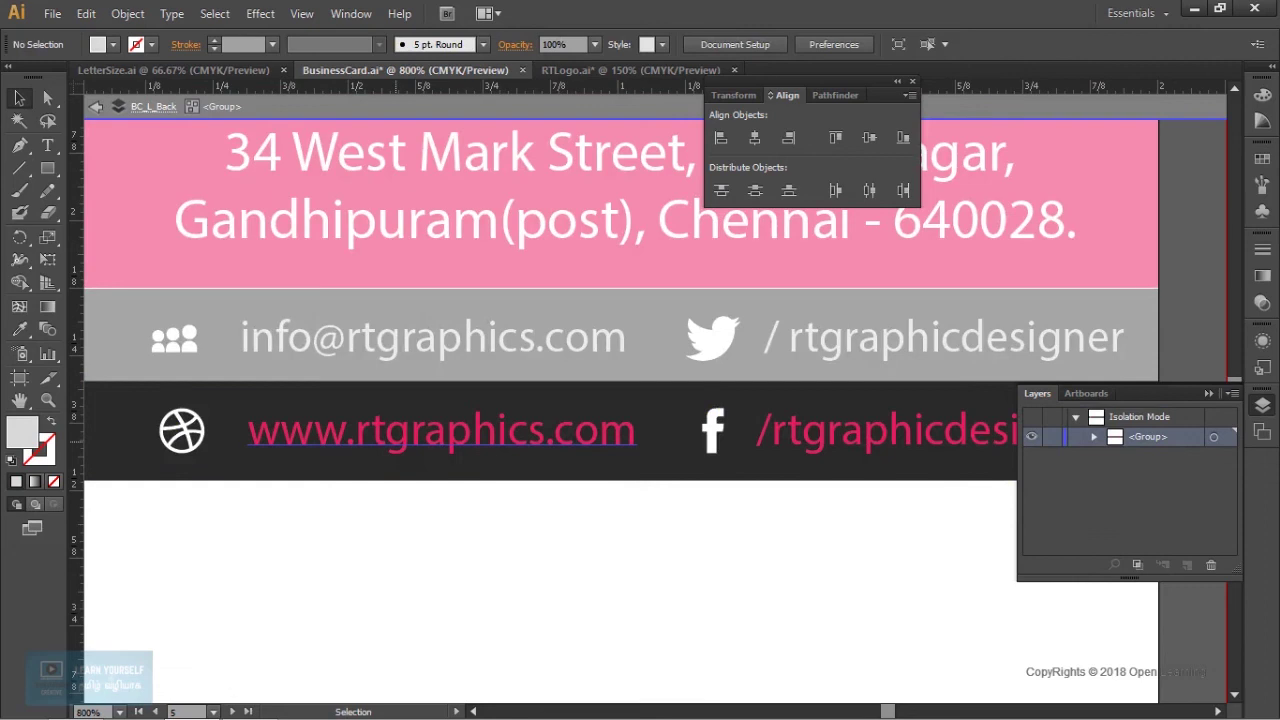
{"action": "left_click", "coordinate": [440, 430]}
{"action": "double_click", "coordinate": [24, 432]}
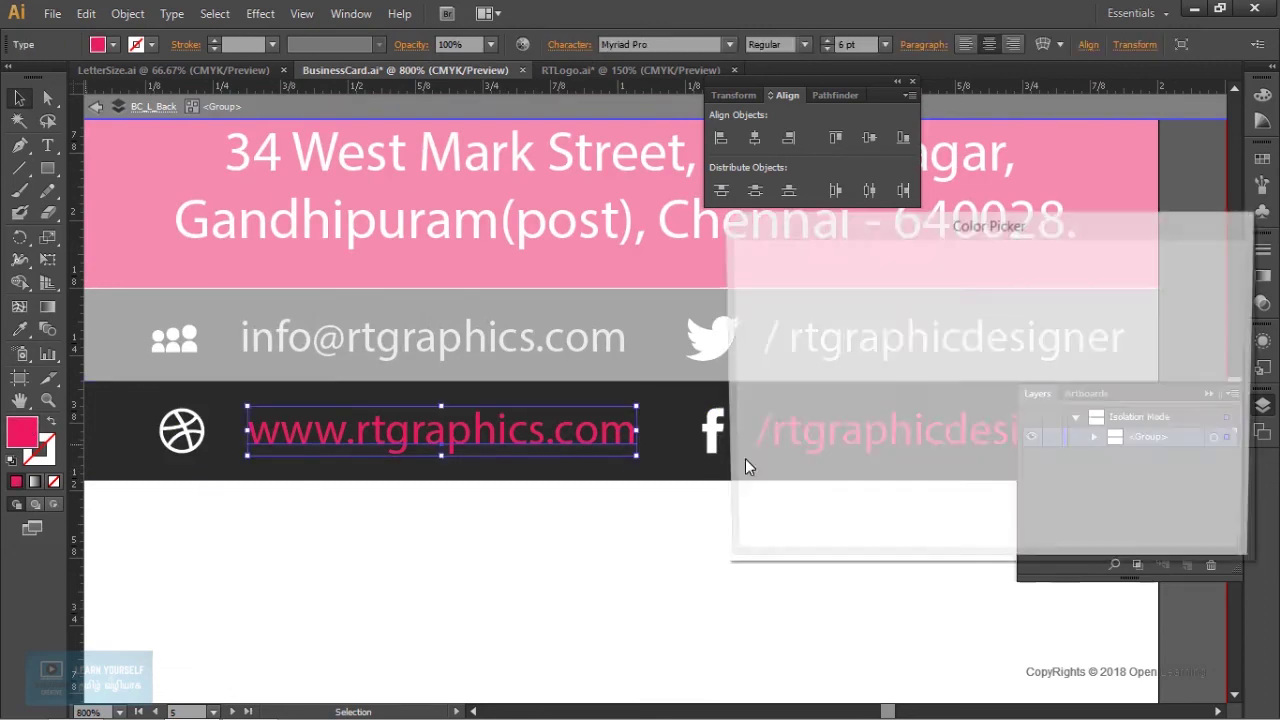
{"action": "type", "text": "D8D8D8"}
{"action": "left_click", "coordinate": [1150, 288]}
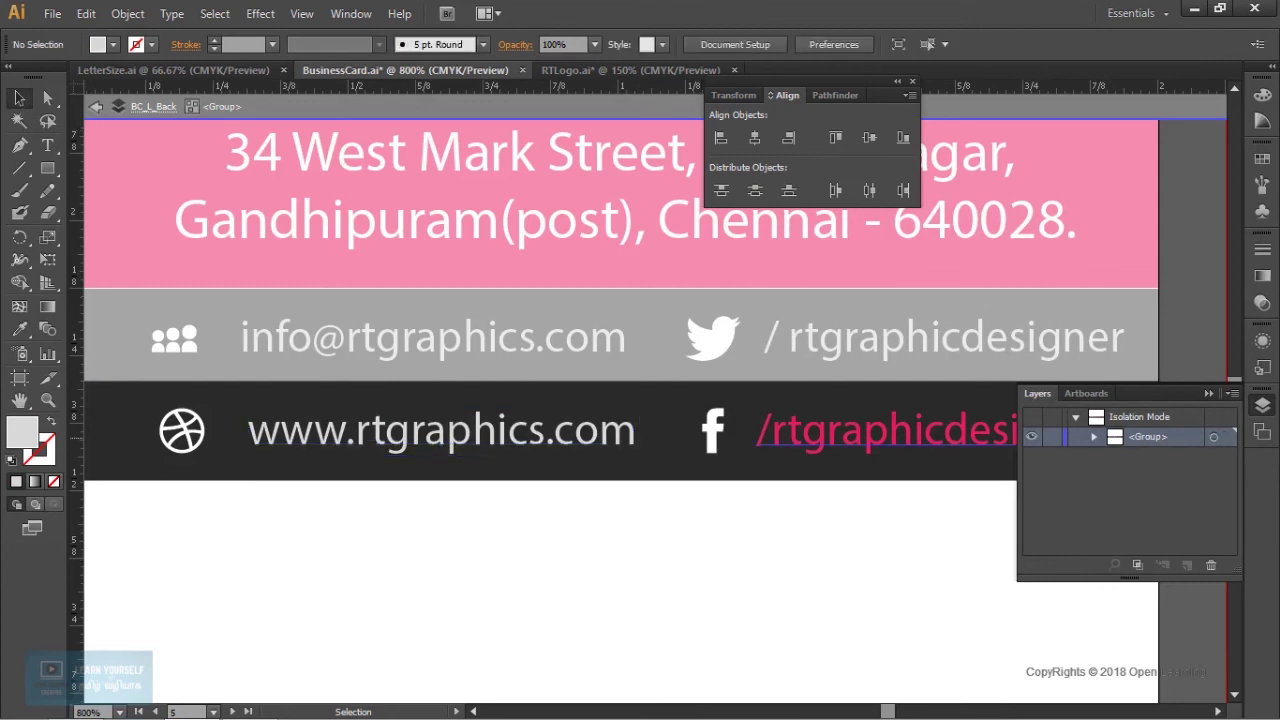
{"action": "left_click", "coordinate": [885, 430]}
{"action": "key", "text": "i"}
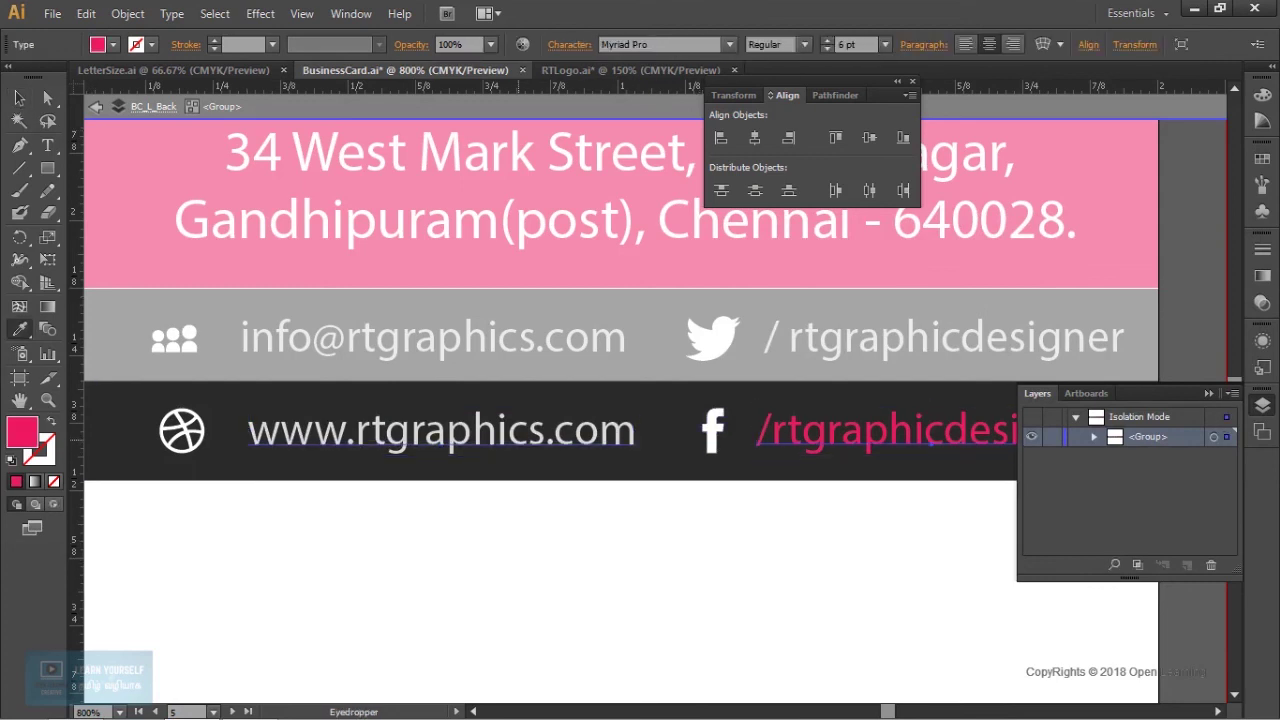
{"action": "left_click", "coordinate": [440, 430]}
{"action": "left_click", "coordinate": [18, 97]}
{"action": "left_click", "coordinate": [500, 600]}
{"action": "key", "text": "Escape"}
{"action": "key", "text": "ctrl+minus"}
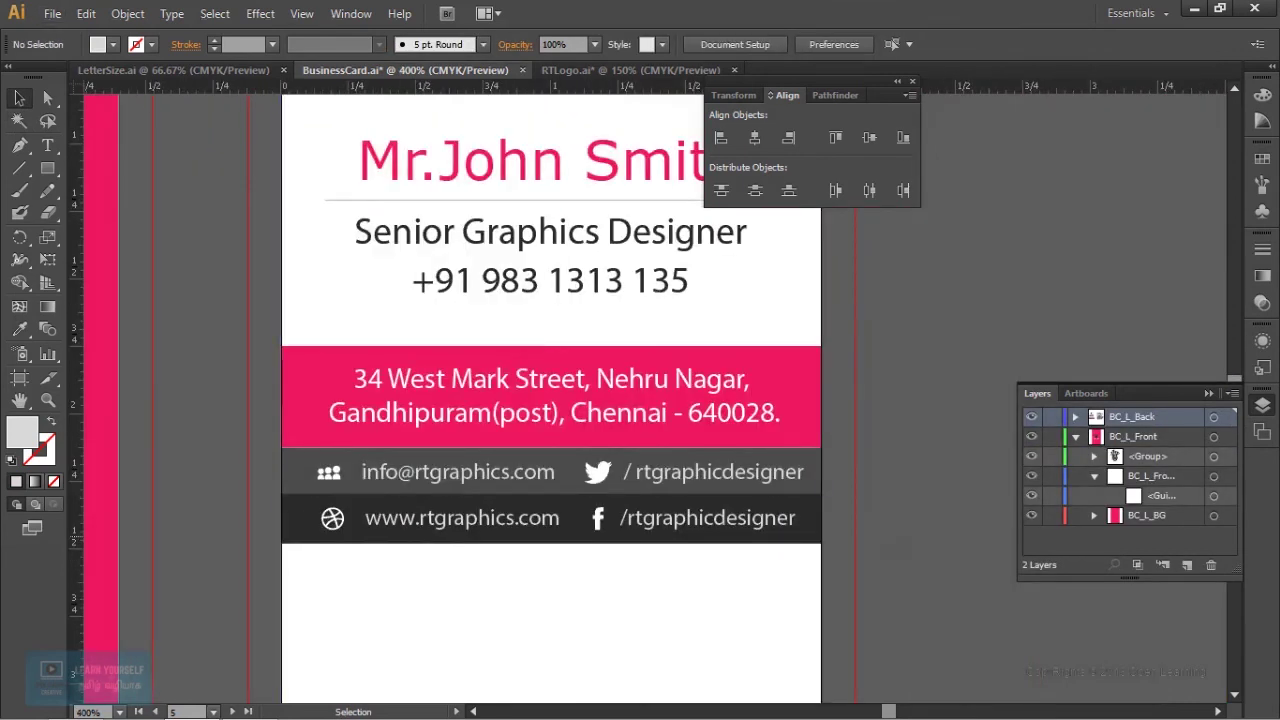
Close the Align panel and drag the small RT logo down, centred above the name.
{"action": "key", "text": "ctrl+minus"}
{"action": "key", "text": "ctrl+minus"}
{"action": "key", "text": "ctrl+plus"}
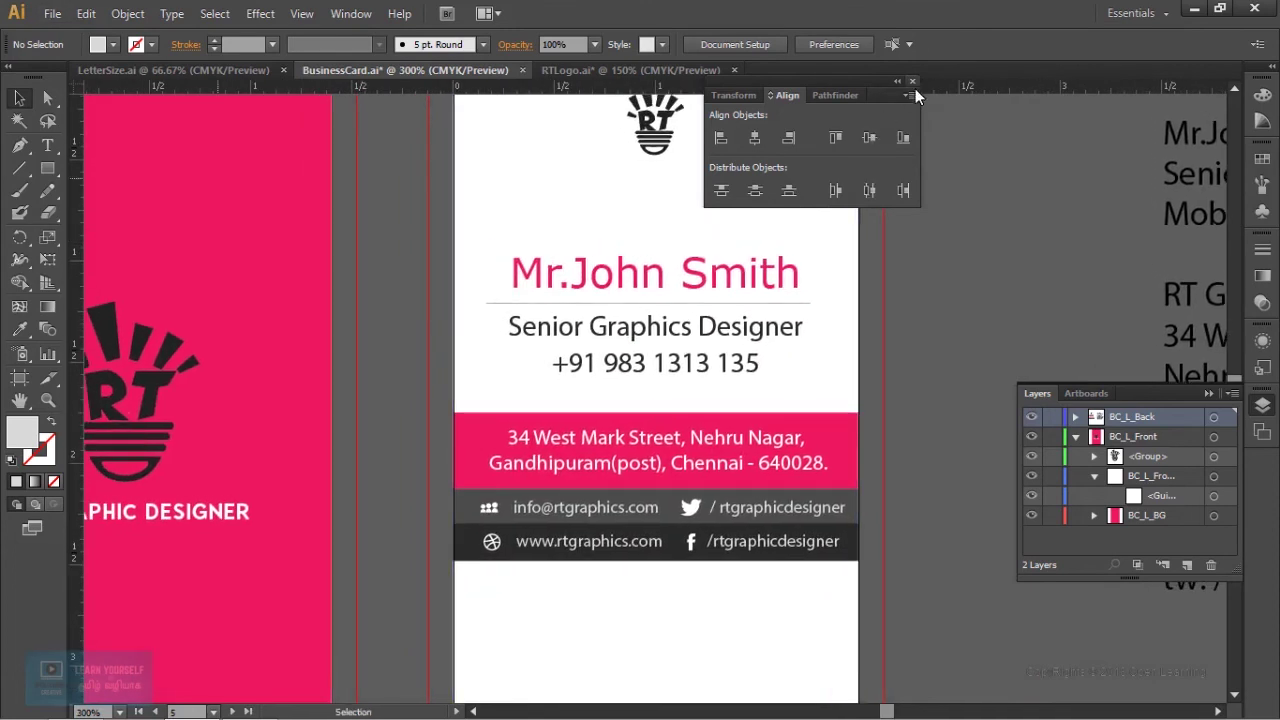
{"action": "left_click", "coordinate": [913, 82]}
{"action": "key", "text": "ctrl+minus"}
{"action": "key", "text": "ctrl+minus"}
{"action": "key", "text": "ctrl+plus"}
{"action": "left_click_drag", "start_coordinate": [737, 203], "coordinate": [743, 238]}
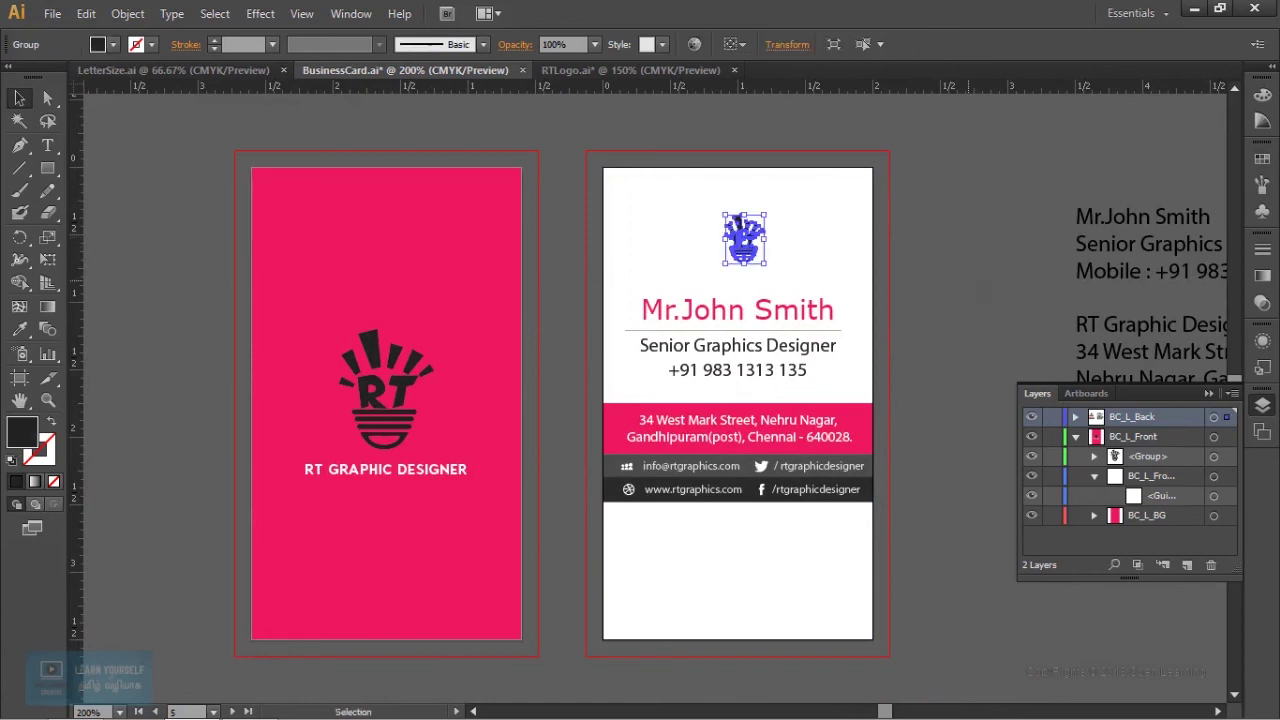
{"action": "key", "text": "ctrl+shift+a"}
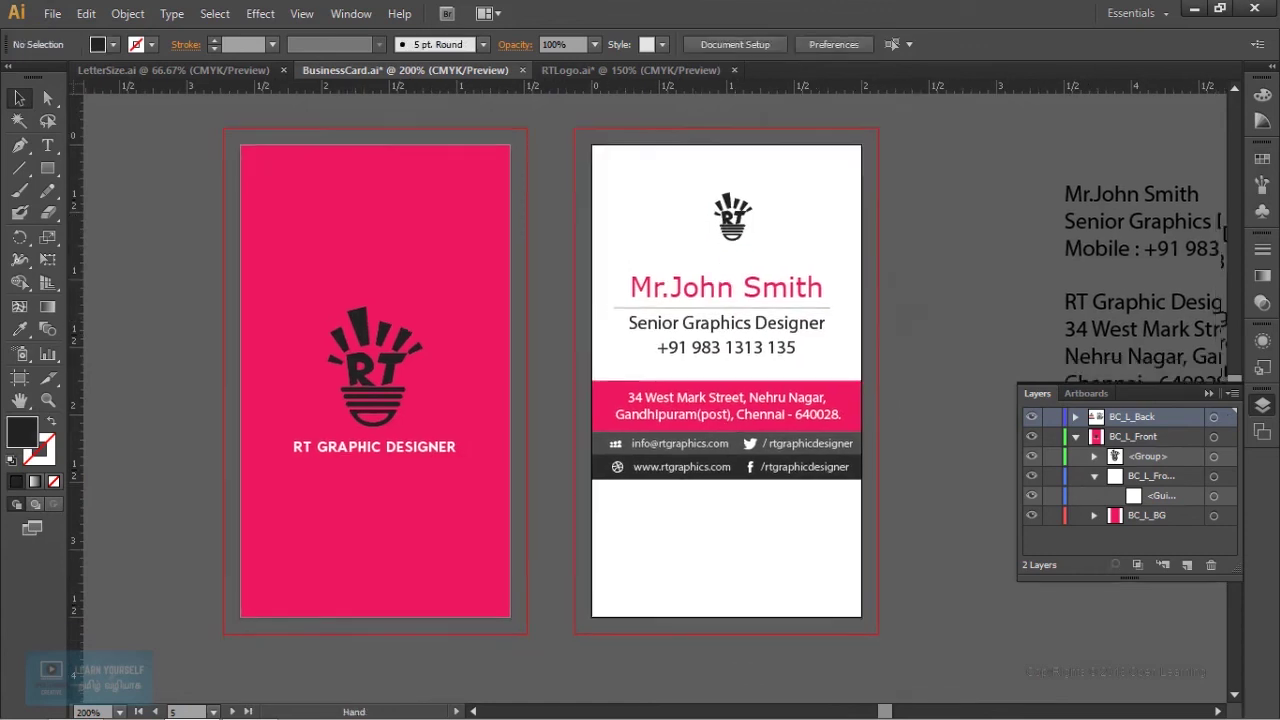
{"action": "left_click_drag", "start_coordinate": [700, 560], "coordinate": [655, 558]}
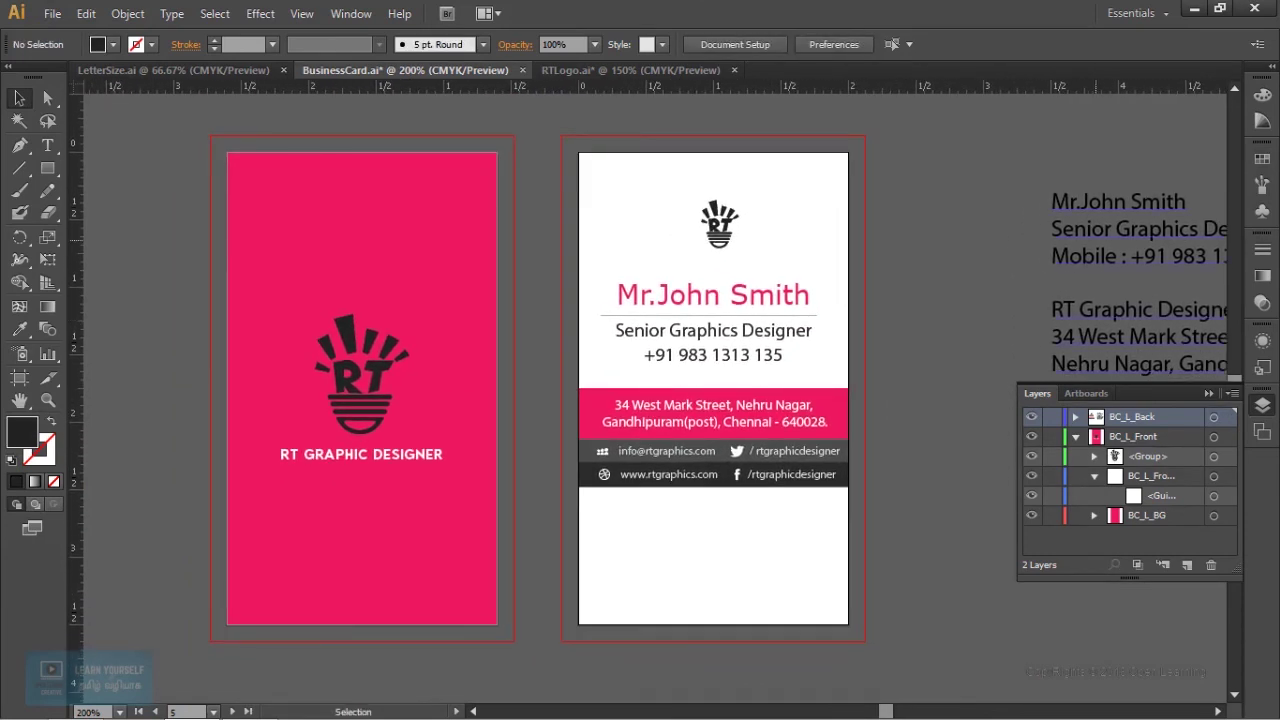
{"action": "key", "text": "ctrl+plus"}
{"action": "key", "text": "ctrl+minus"}
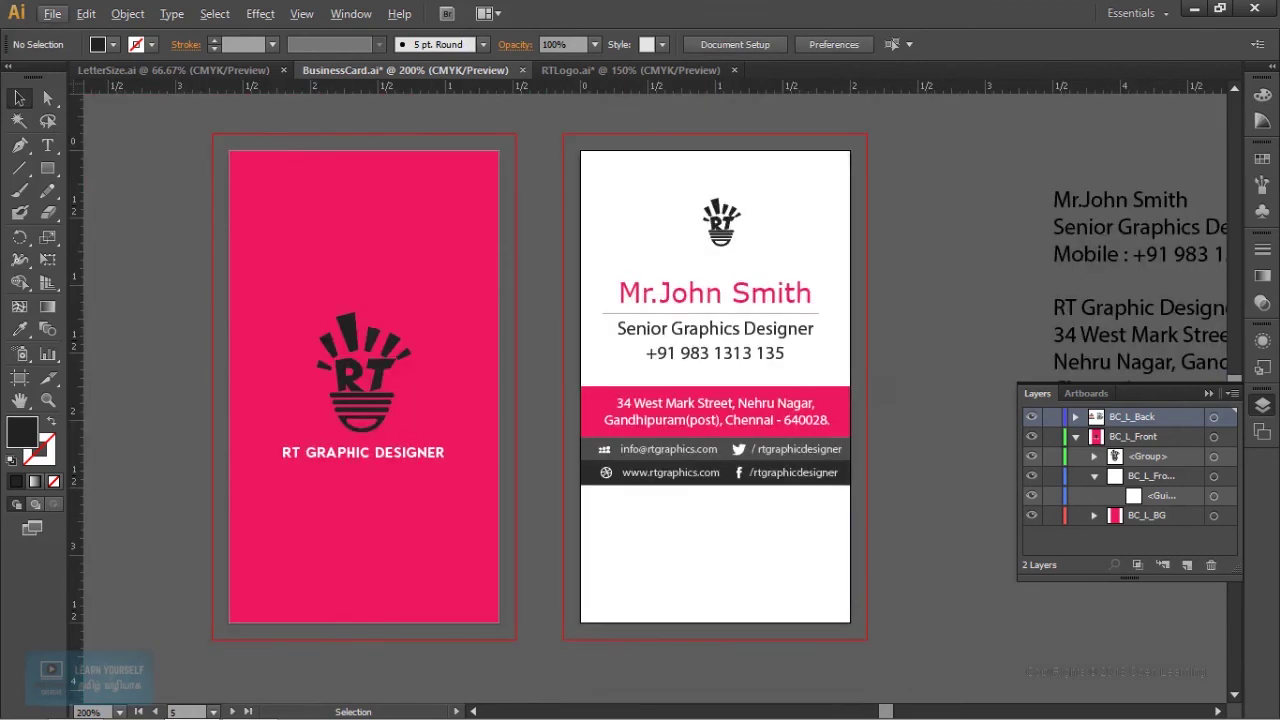